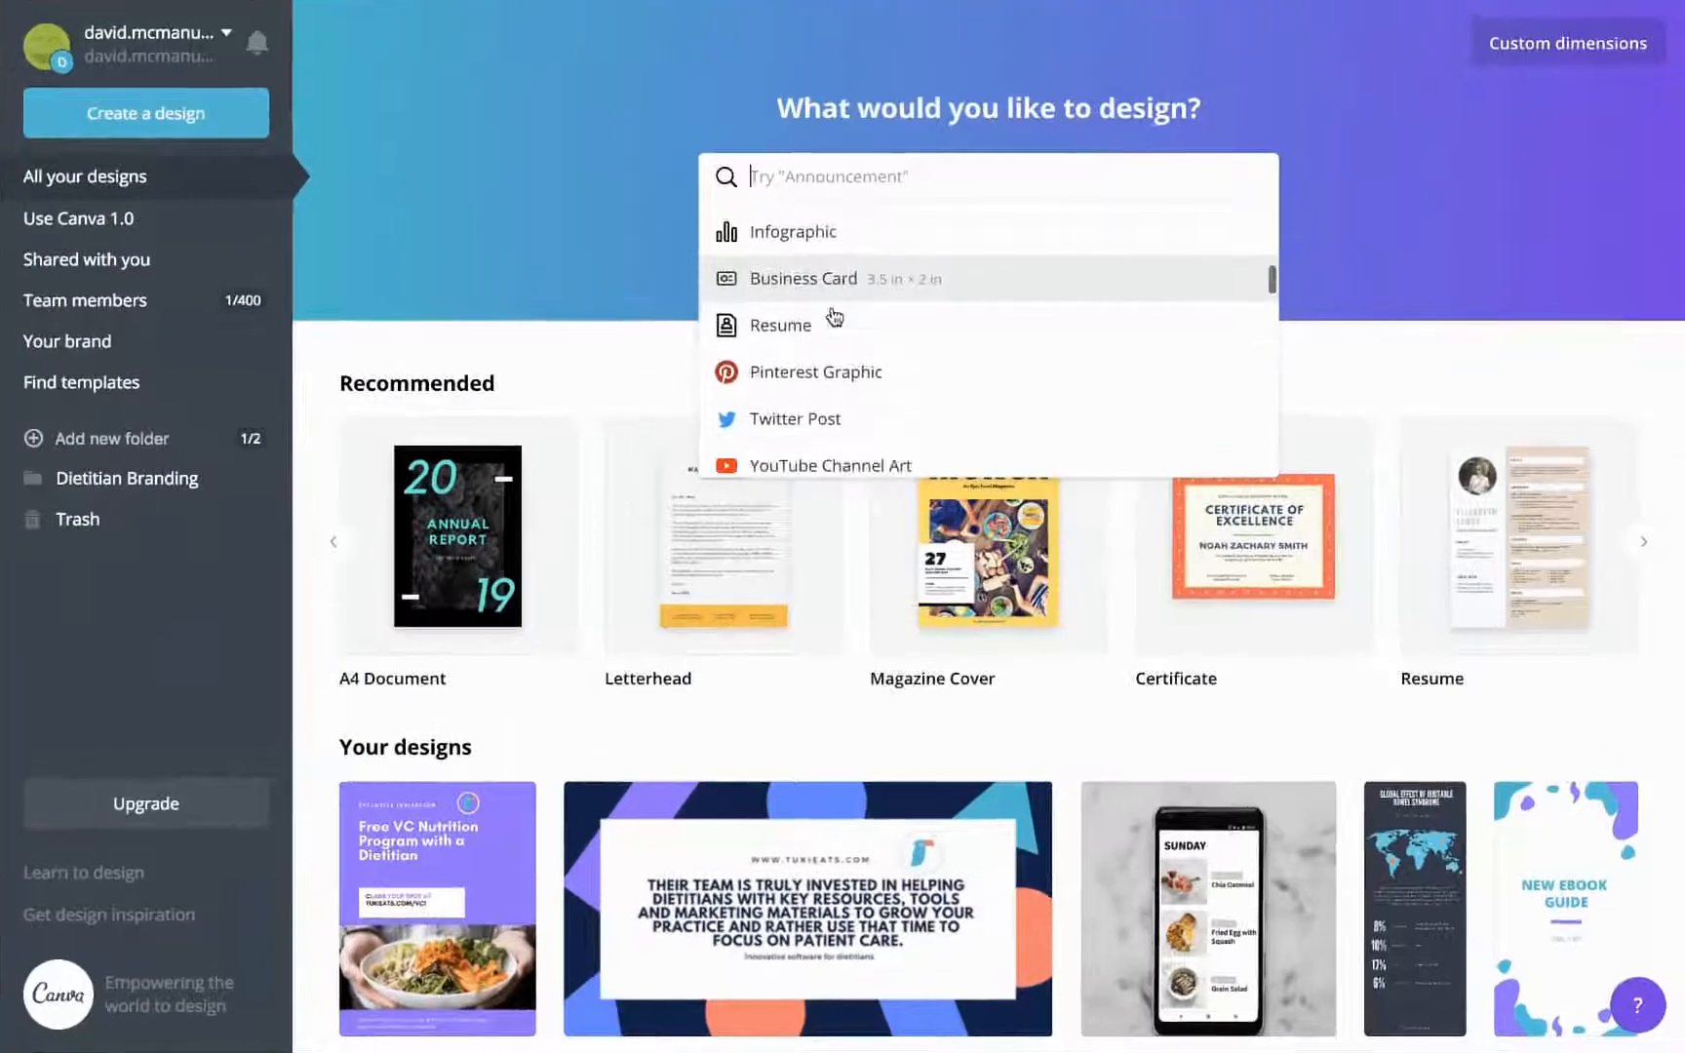
Search the design types for "social" and create a new Social Media design
scroll(833, 320, "up", 6)
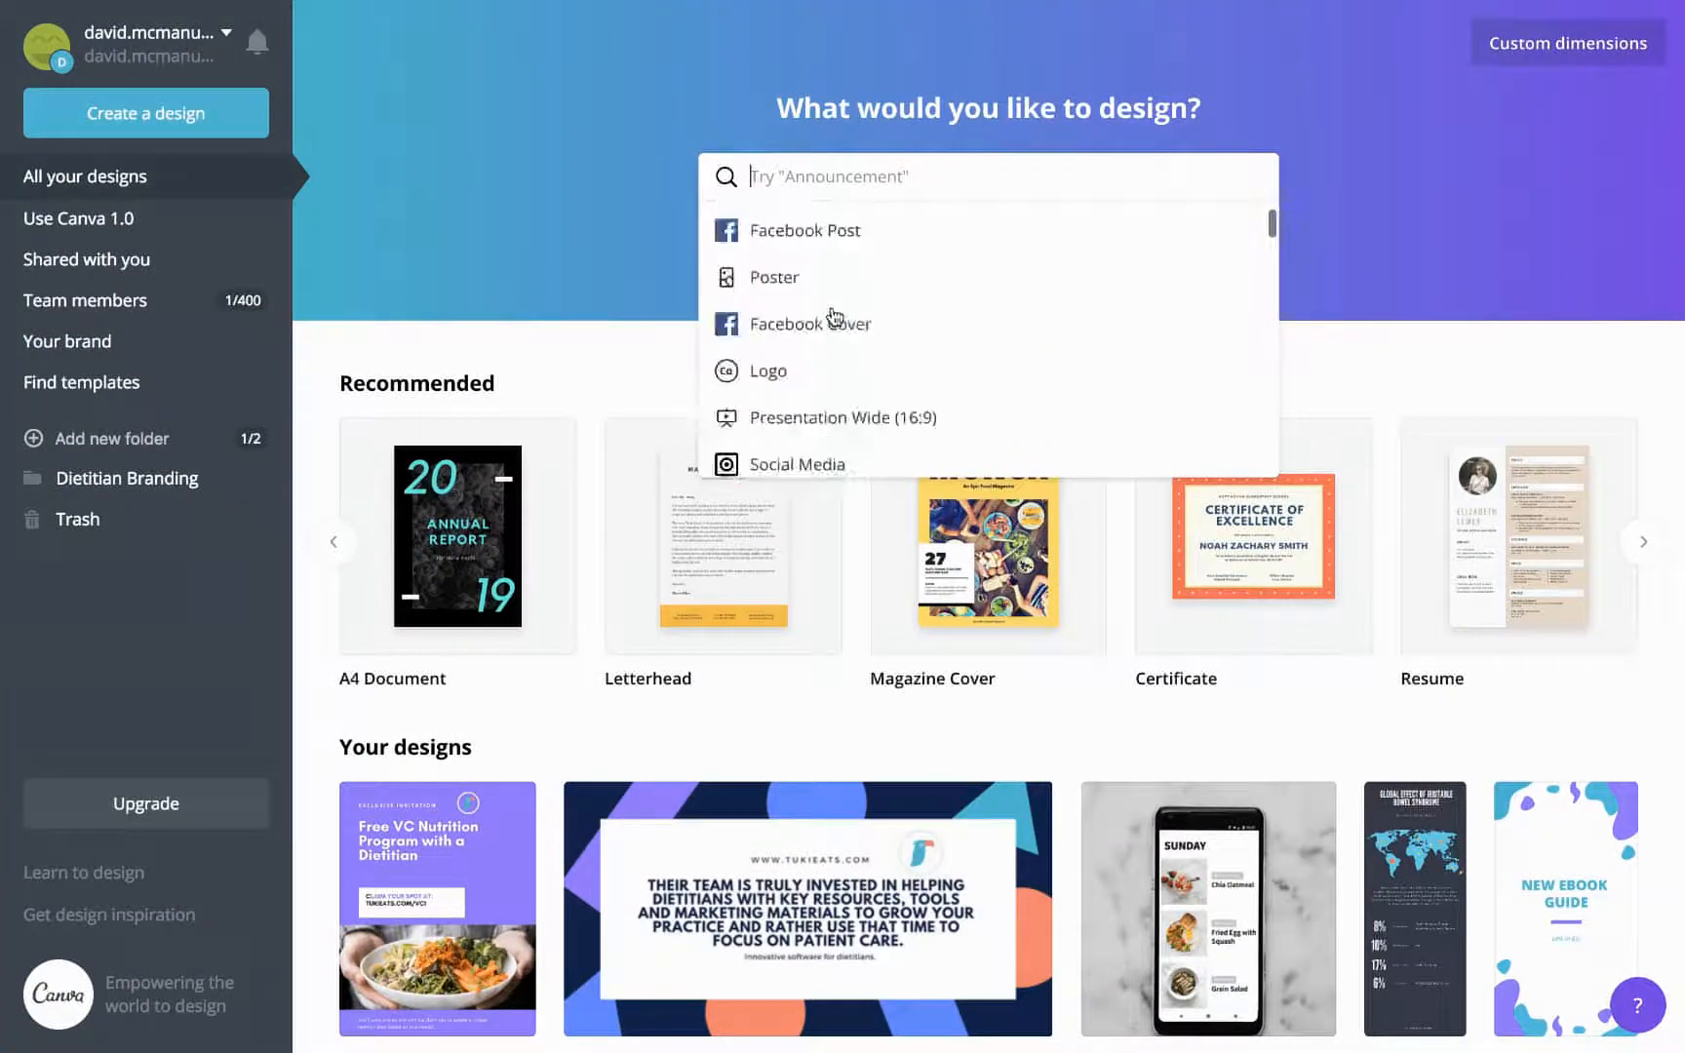
type("social")
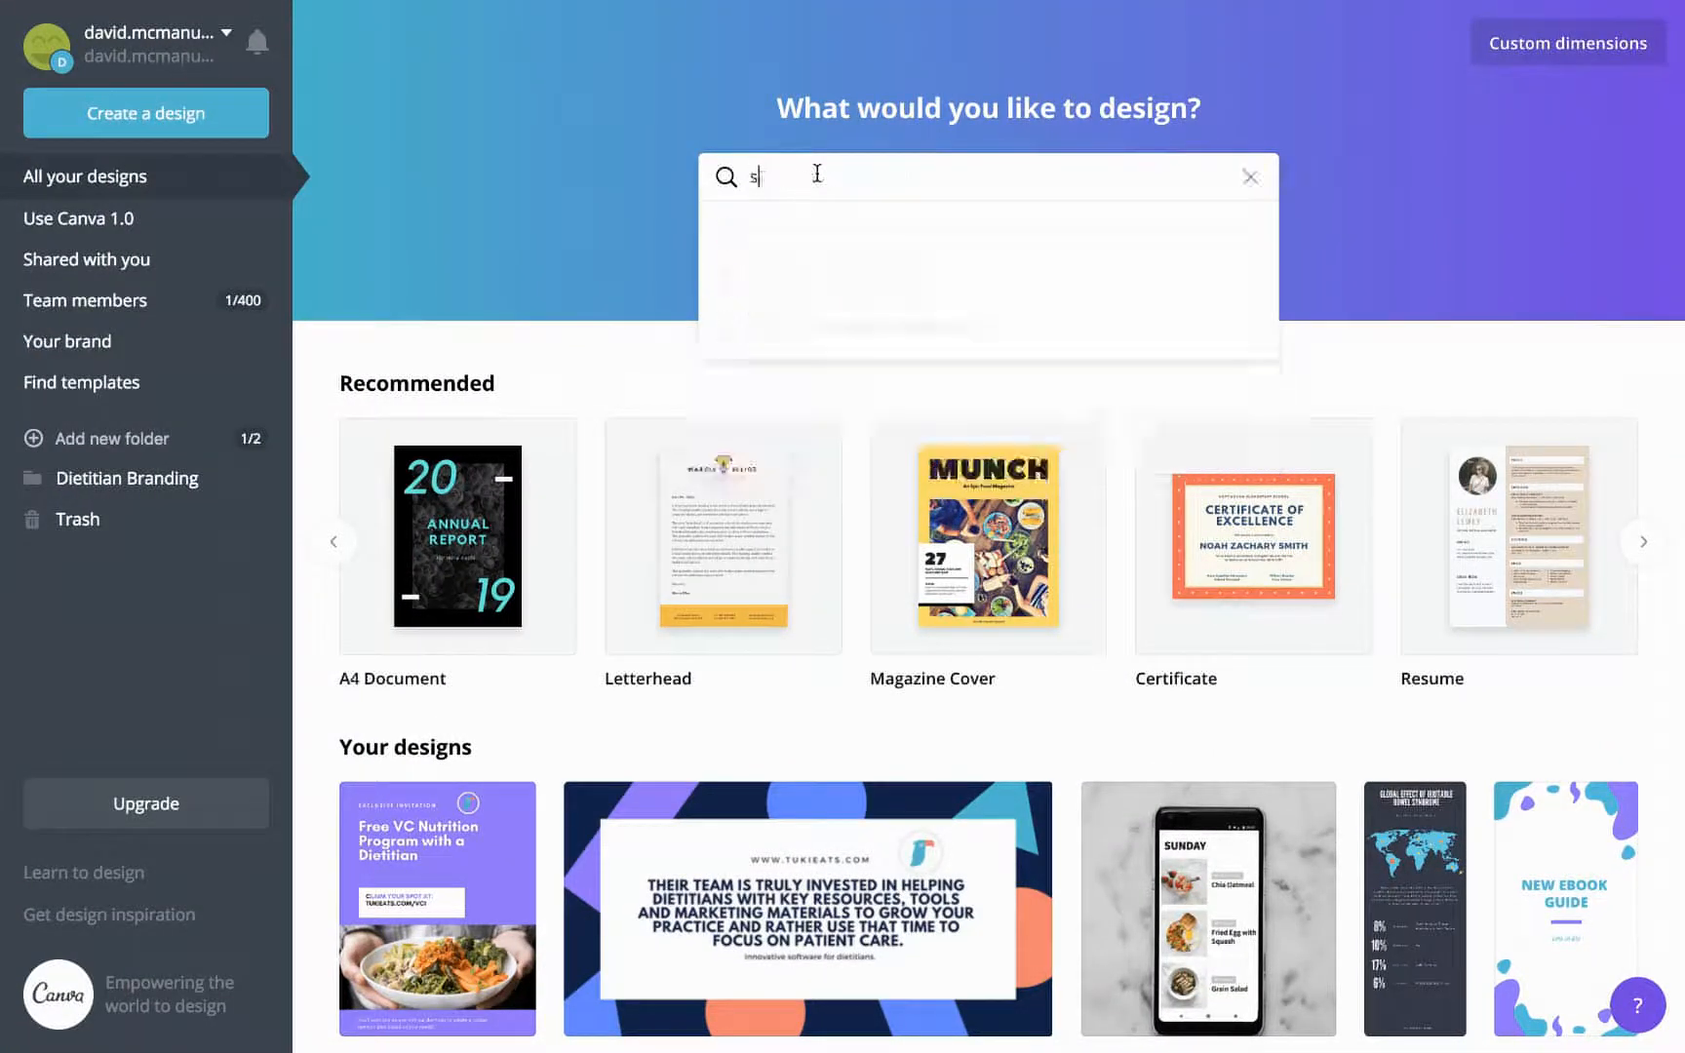
left_click(812, 239)
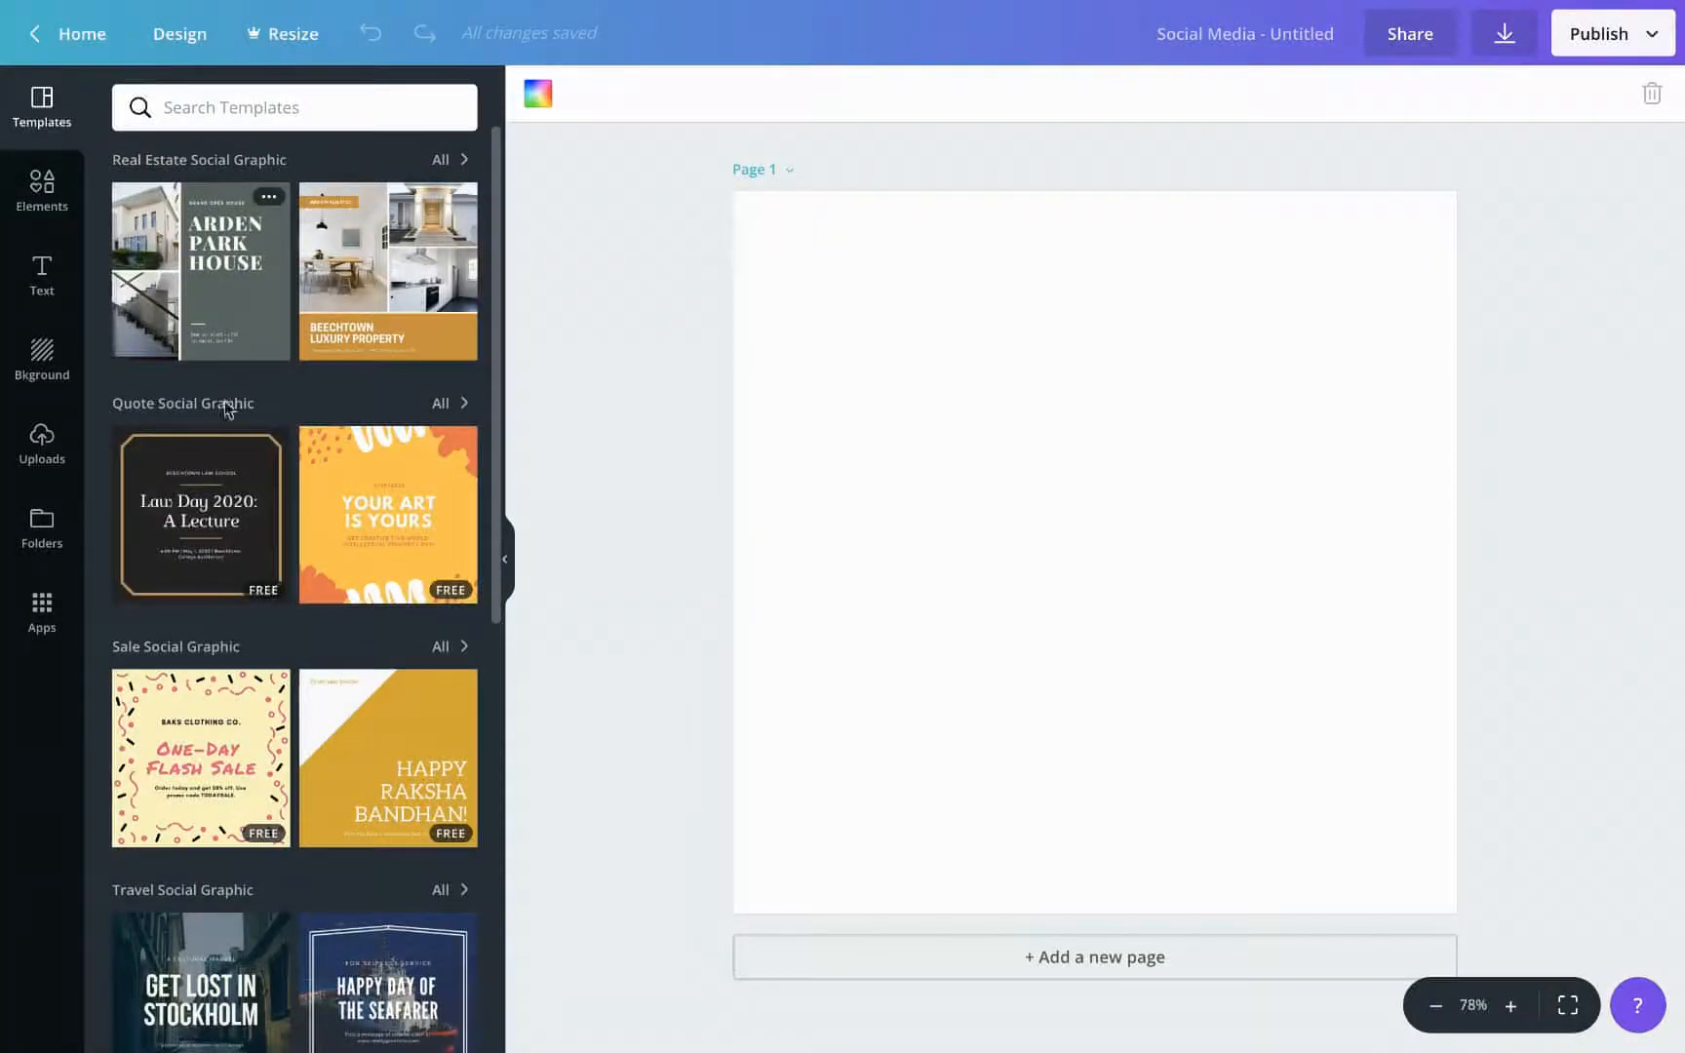
Show all templates in the Quote Social Graphic category
scroll(225, 417, "down", 2)
scroll(228, 424, "down", 1)
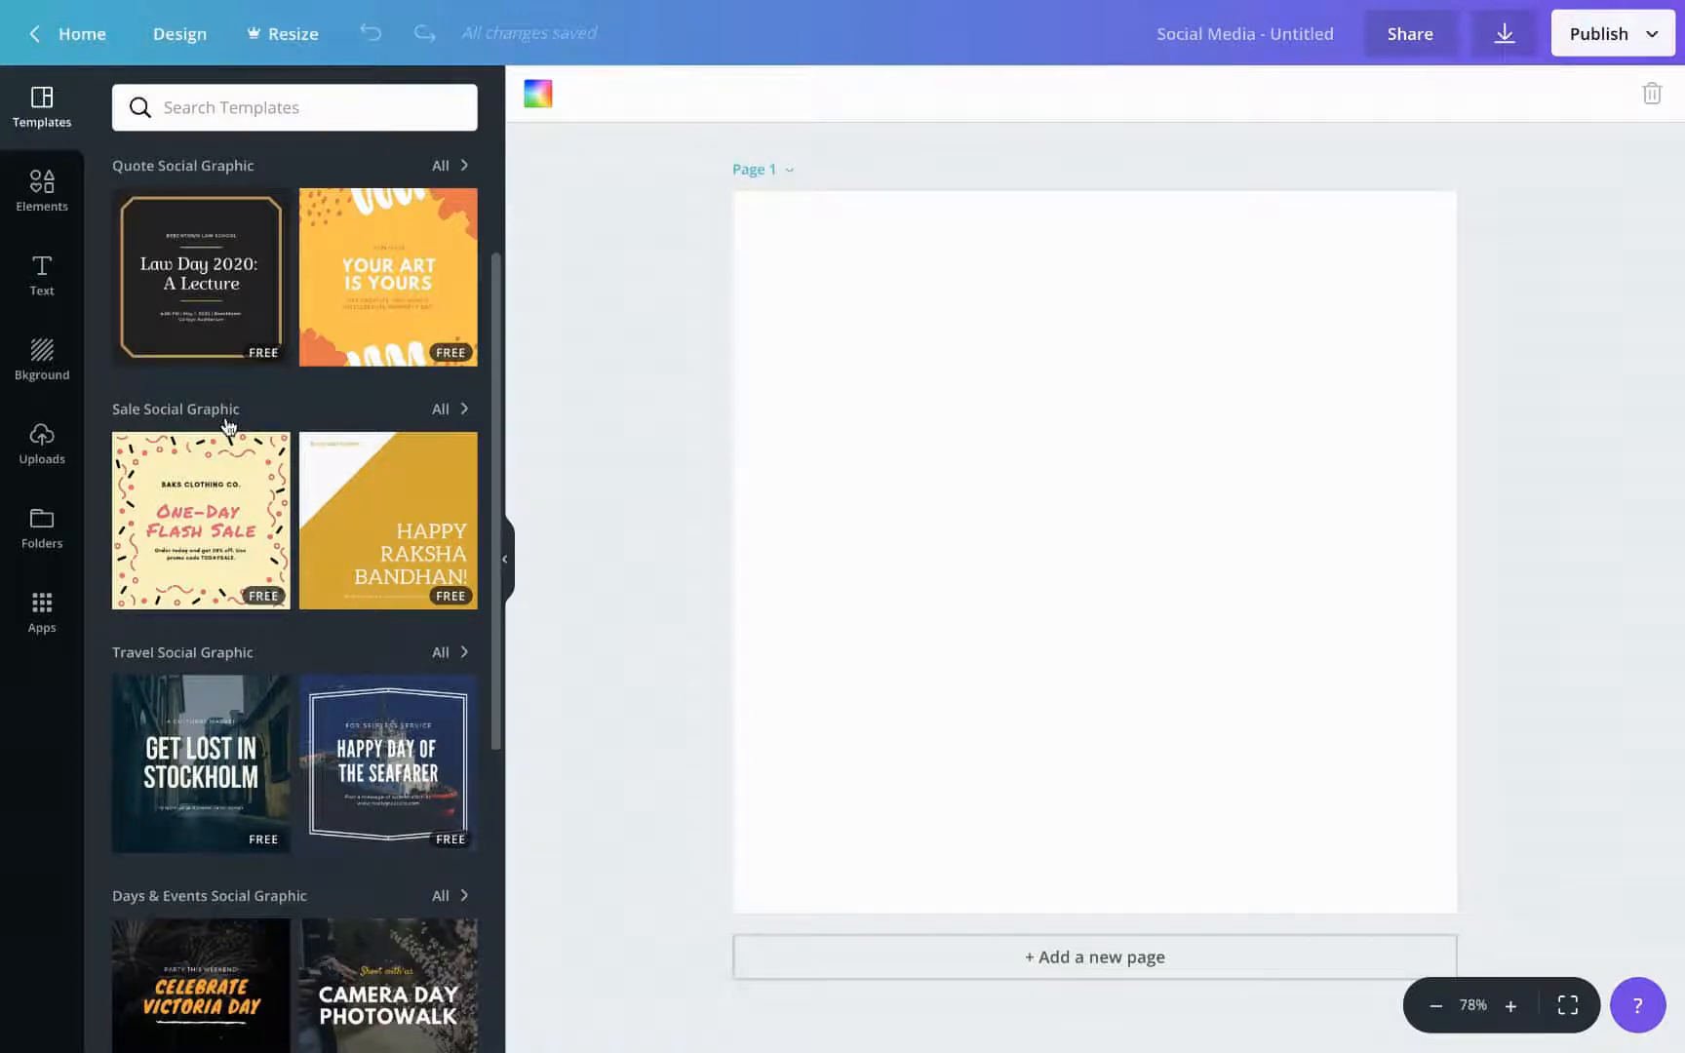
left_click(447, 168)
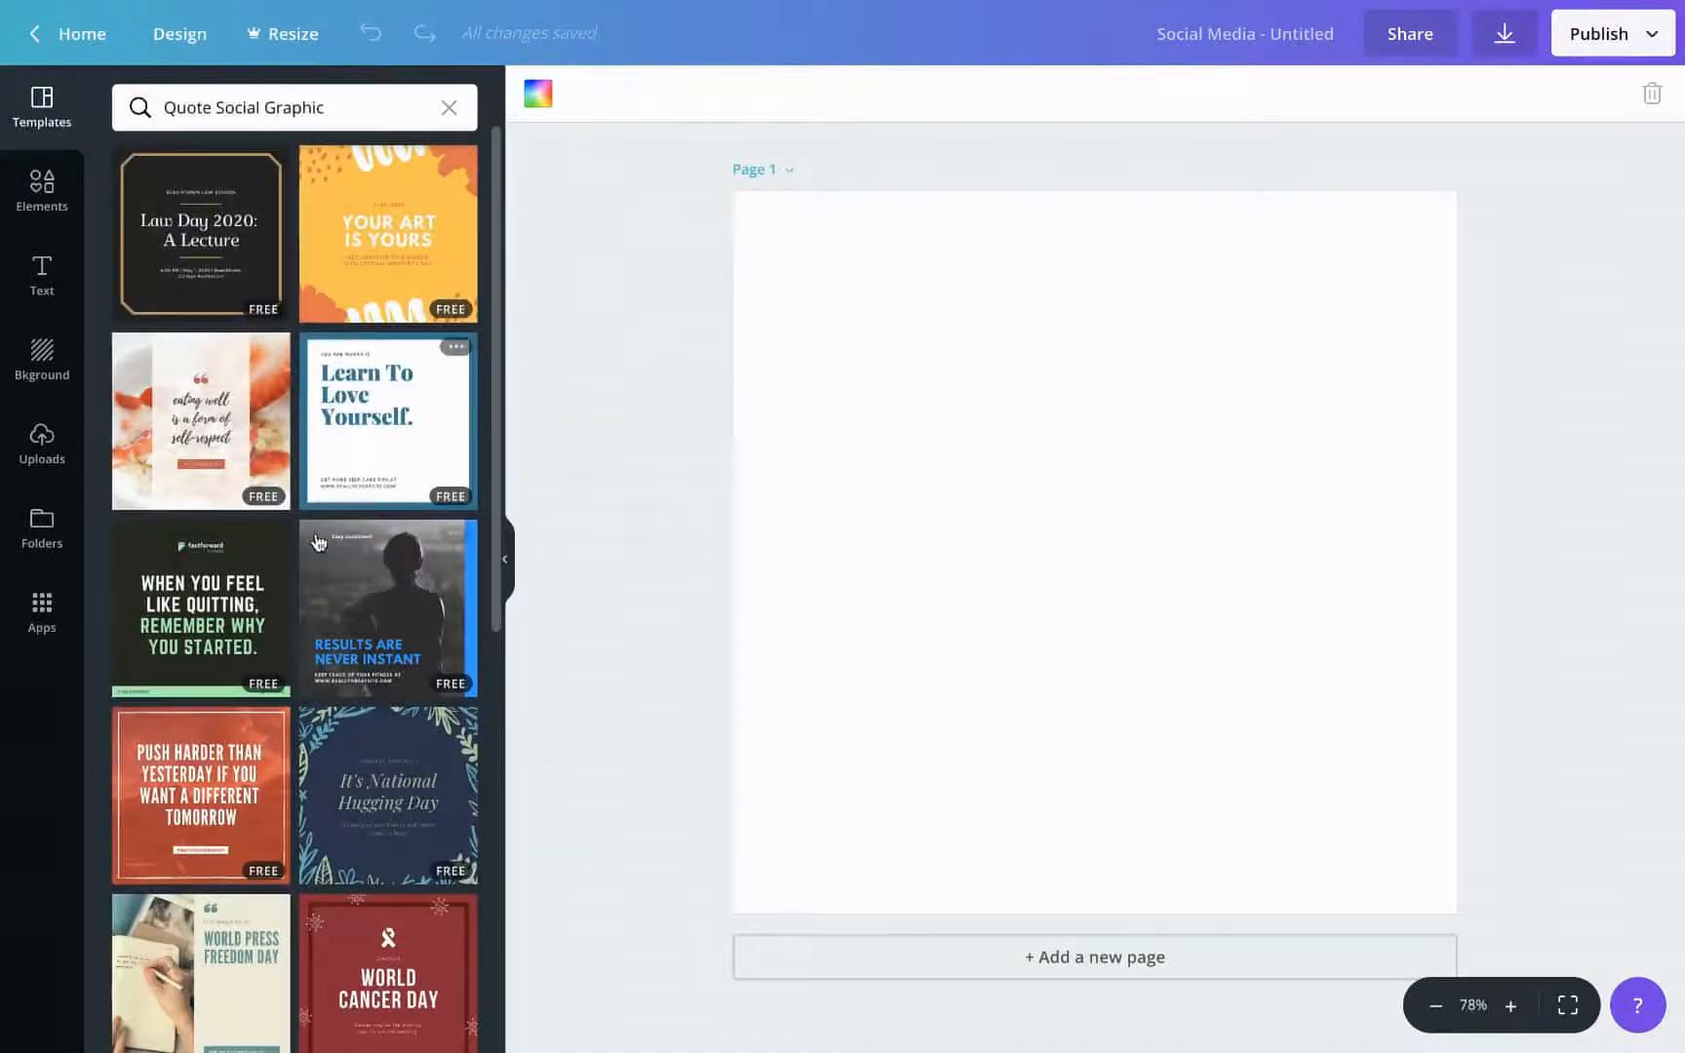
Apply the blue "Happy Teachers' Day!" quote template to the blank page
scroll(318, 543, "down", 1)
scroll(318, 543, "down", 4)
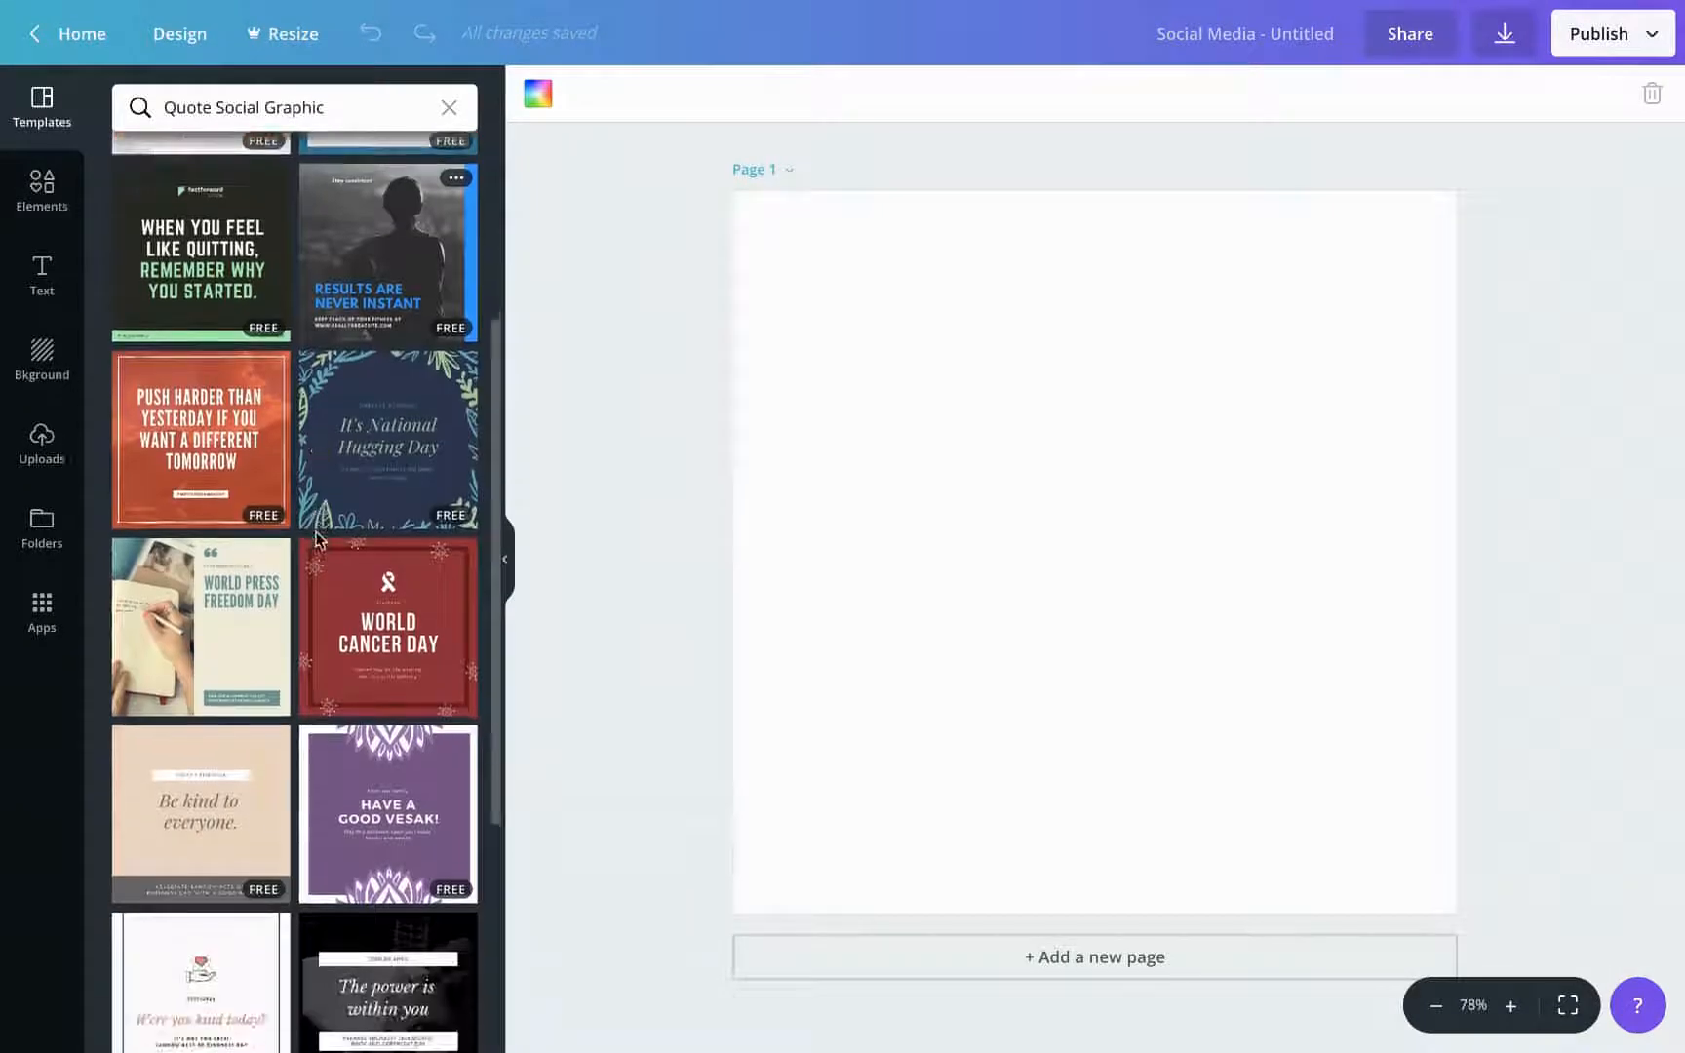
scroll(318, 542, "down", 5)
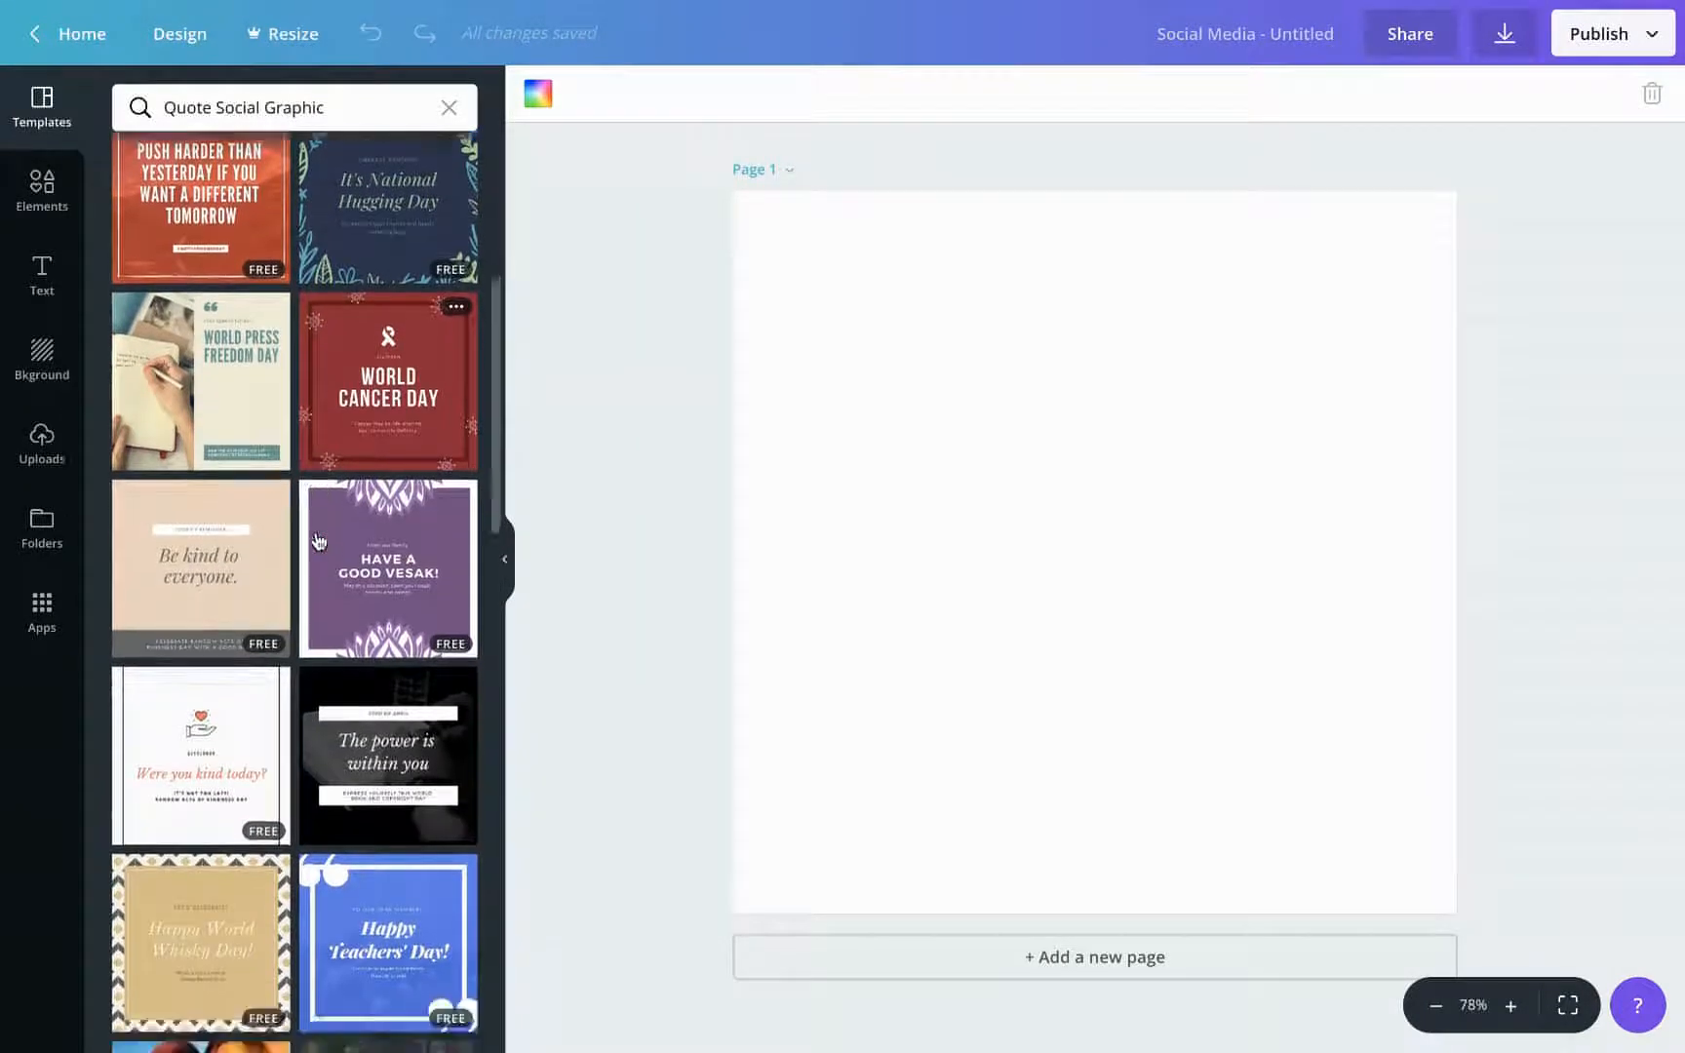
scroll(318, 543, "down", 4)
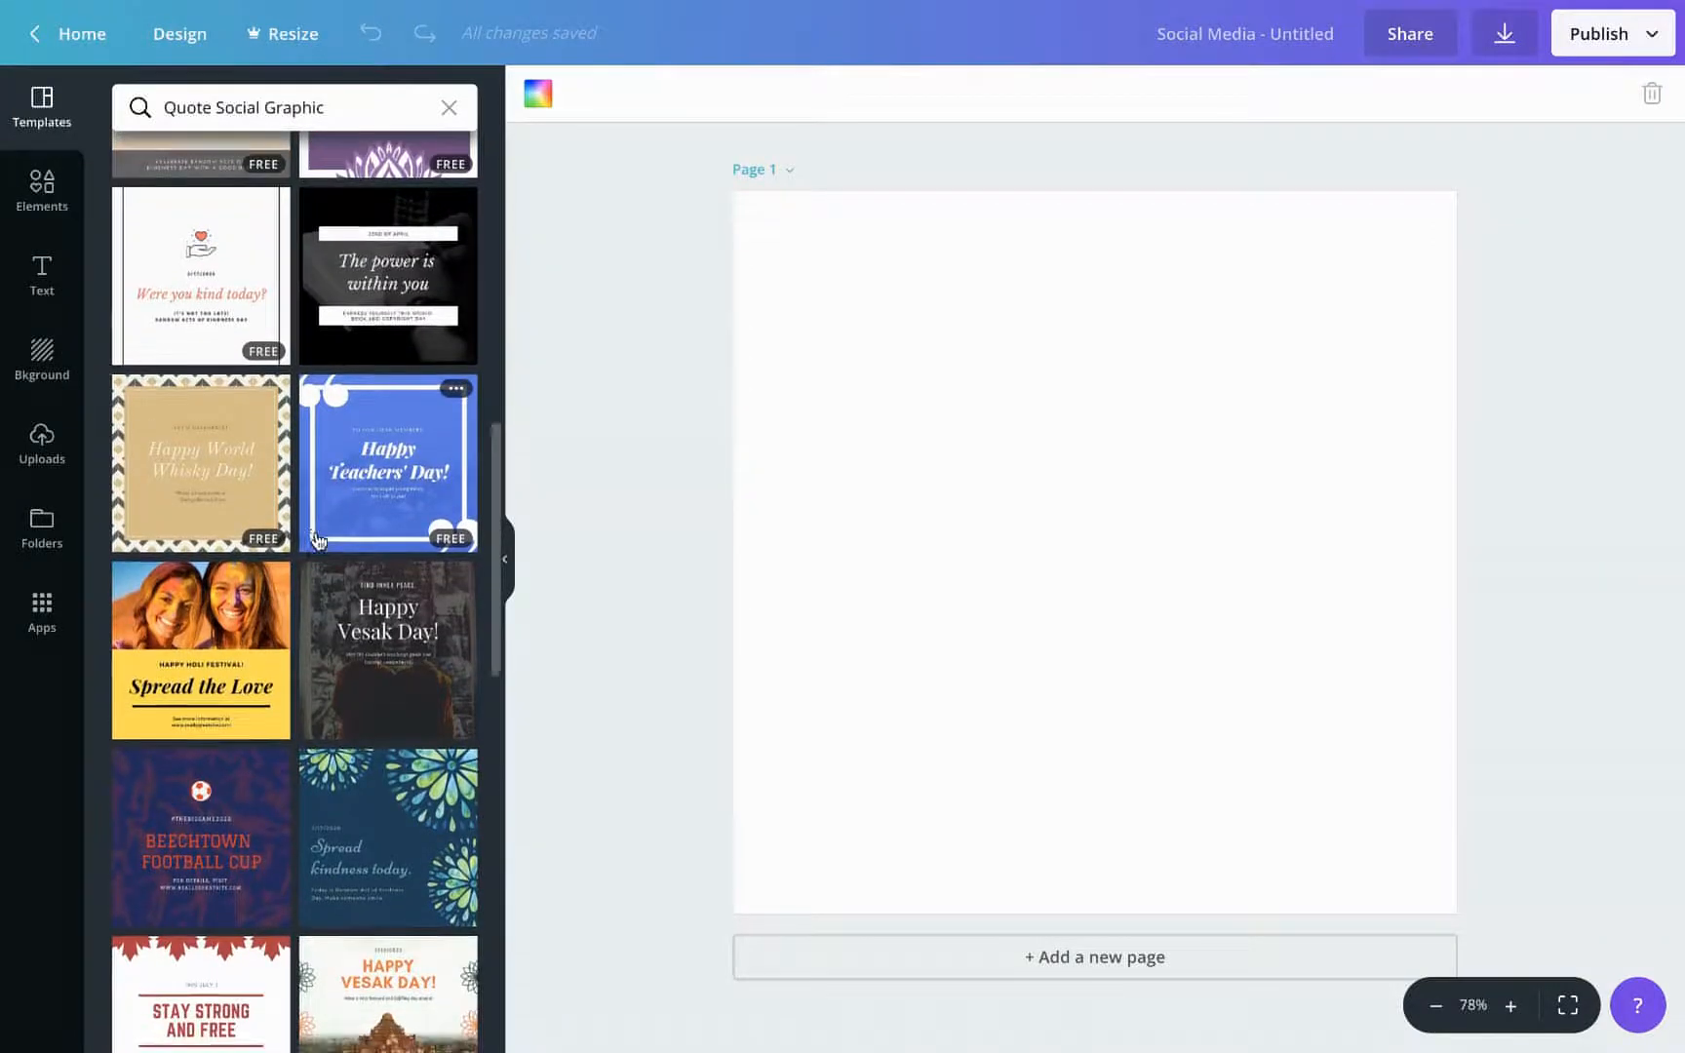
scroll(318, 542, "up", 1)
left_click_drag(348, 468, 956, 497)
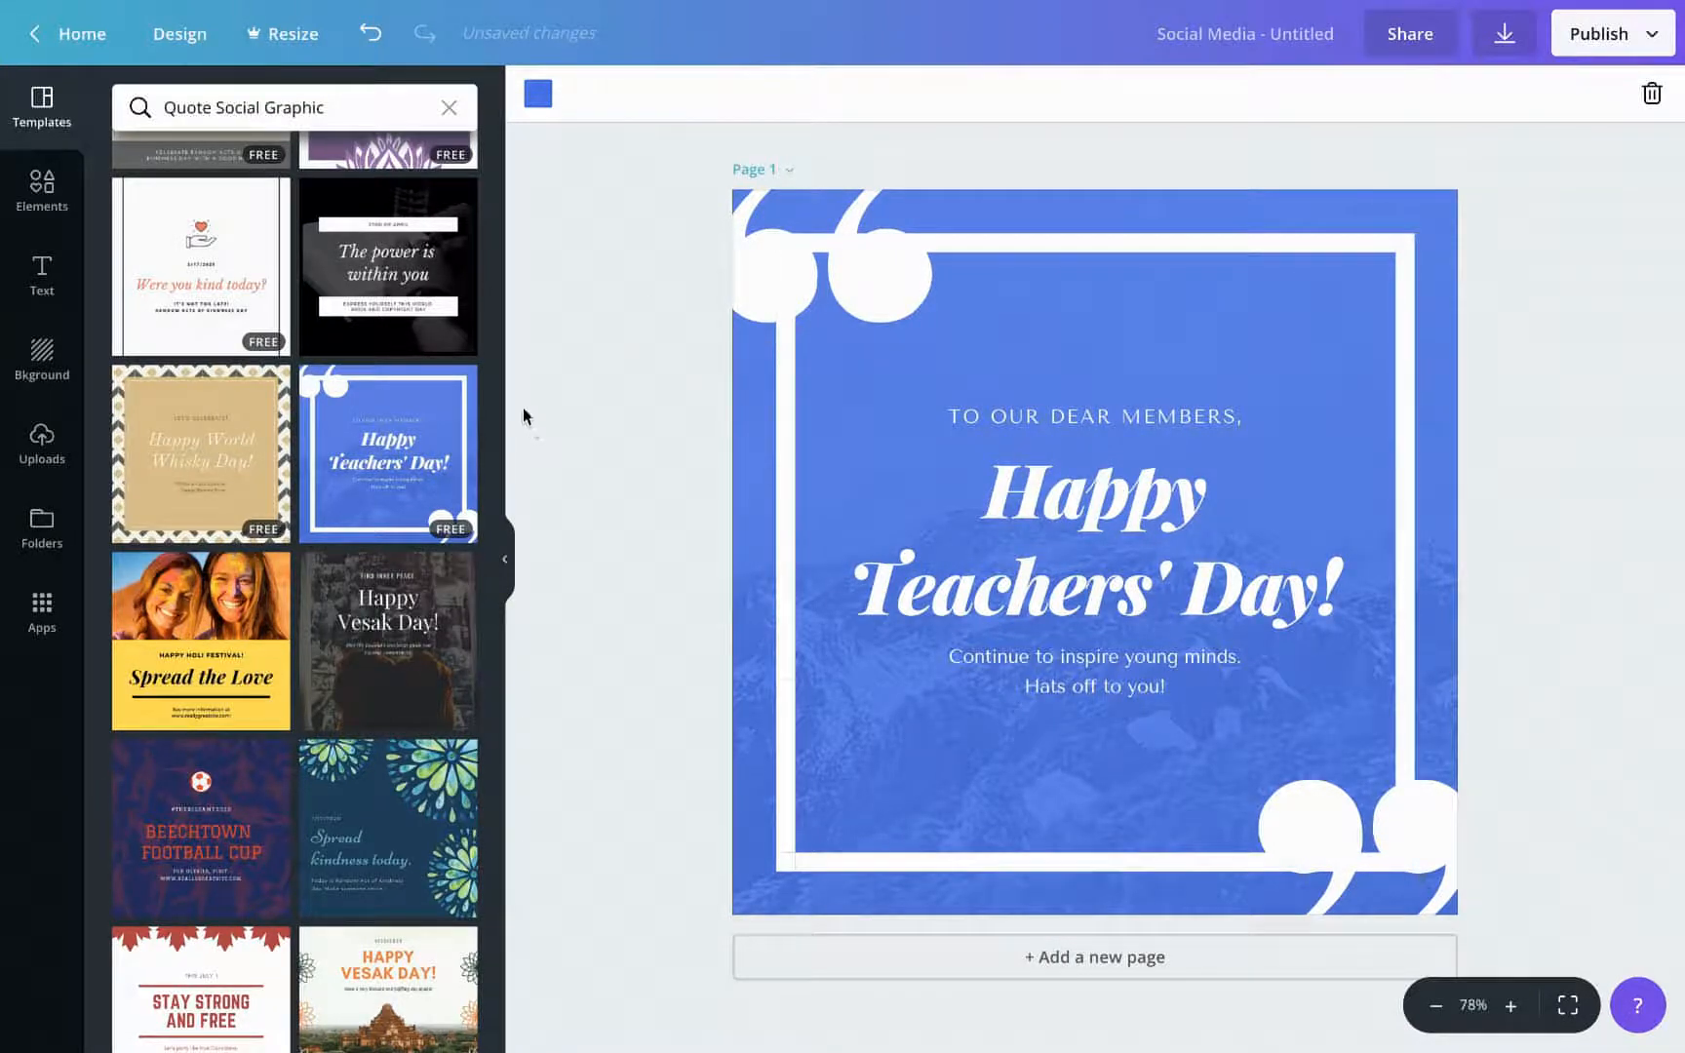
Apply the black-and-white "Kindness is contagious." quote template to the page
scroll(230, 637, "down", 7)
scroll(230, 637, "down", 8)
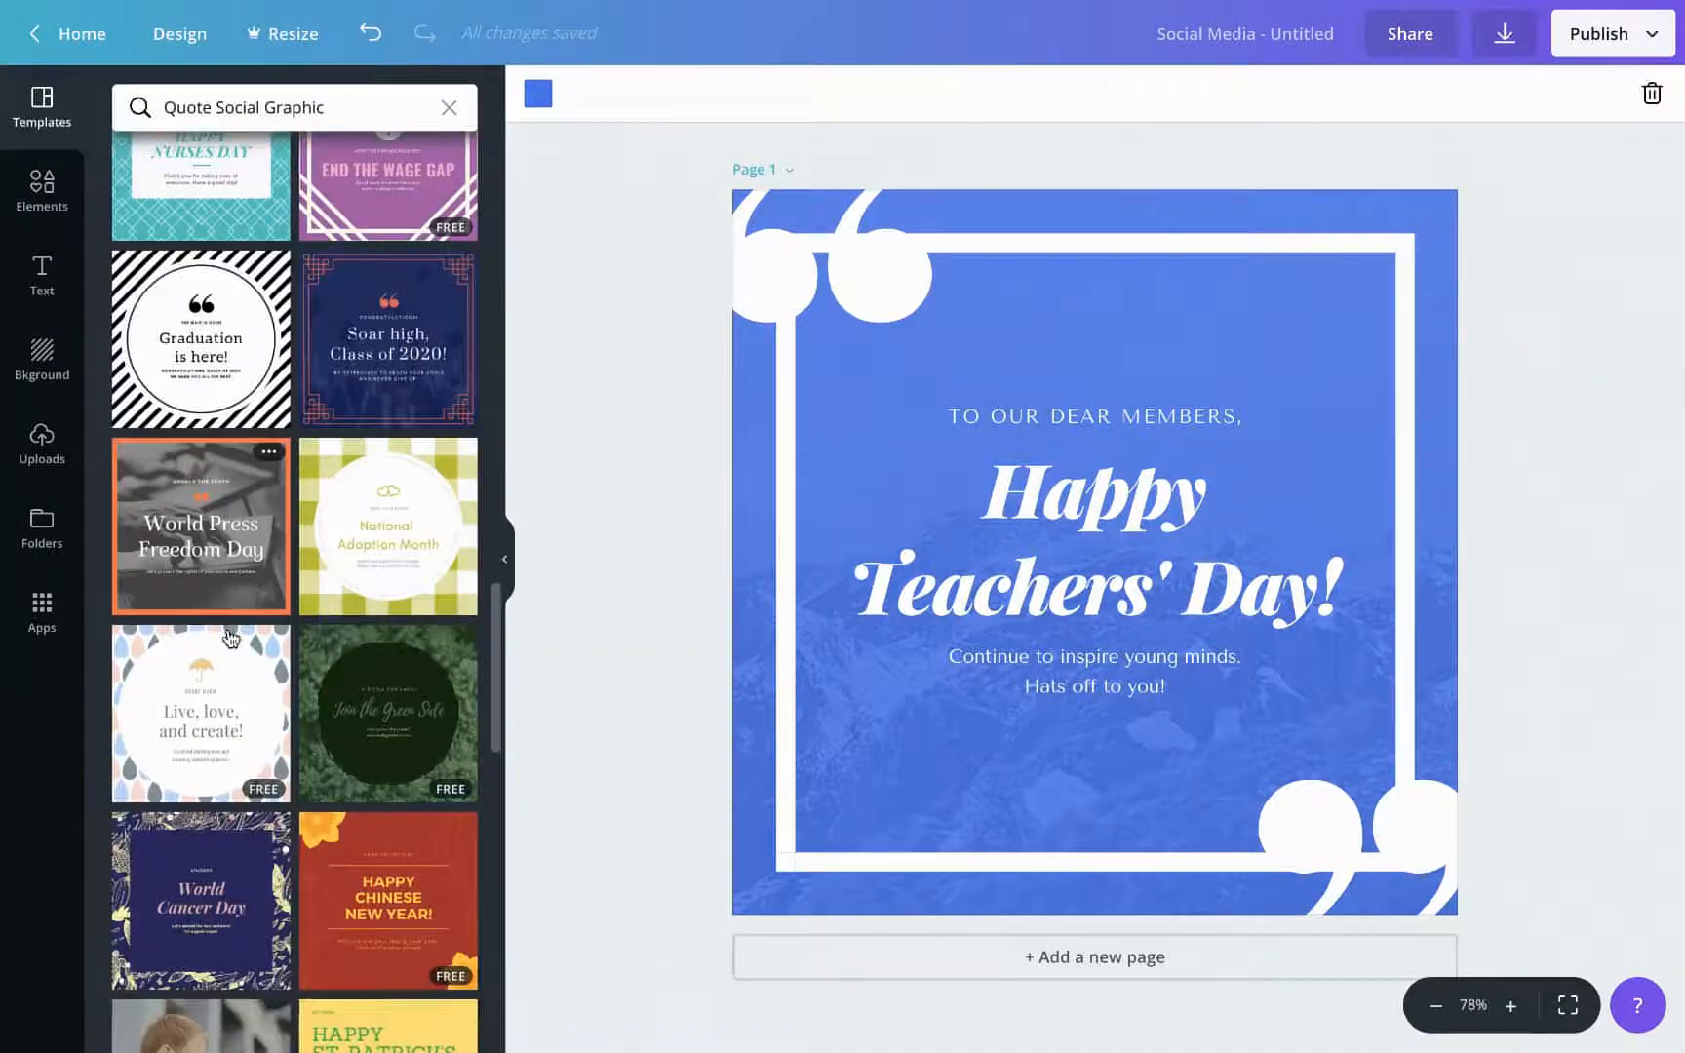
scroll(230, 637, "down", 10)
scroll(230, 636, "down", 10)
scroll(230, 637, "up", 4)
left_click_drag(390, 809, 1085, 542)
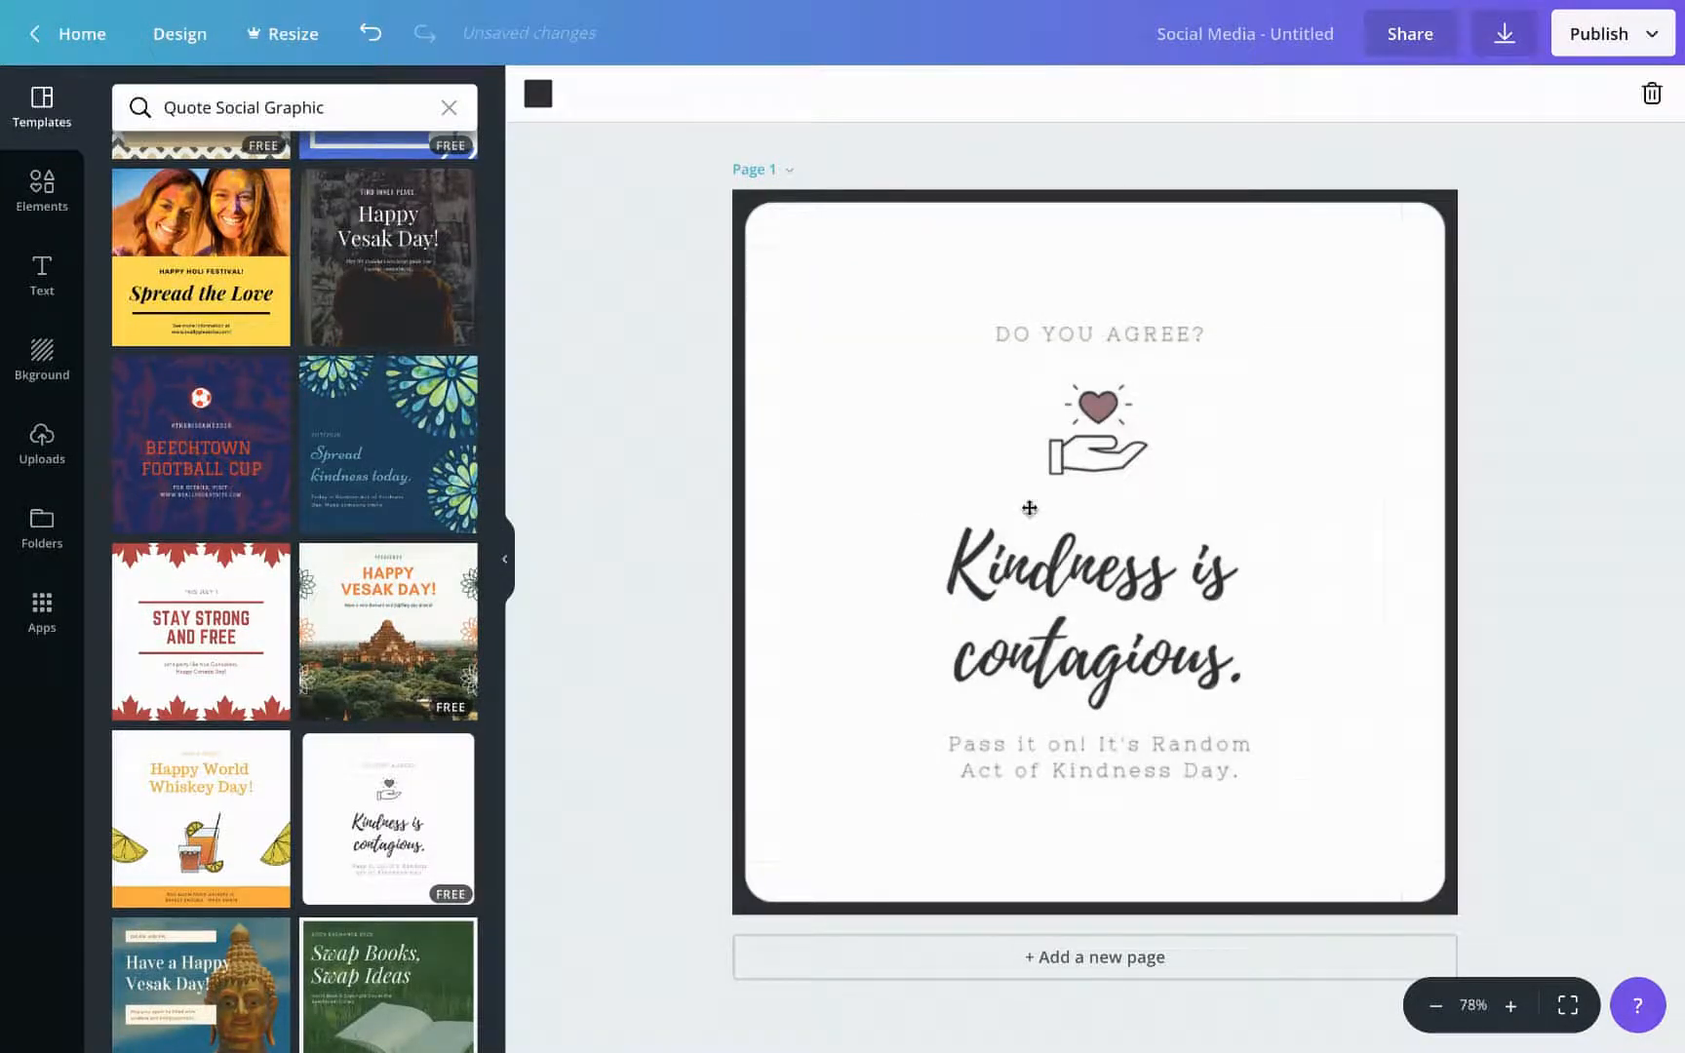
Delete the heart-in-hand illustration and the "DO YOU AGREE?" text from the template
left_click(1100, 421)
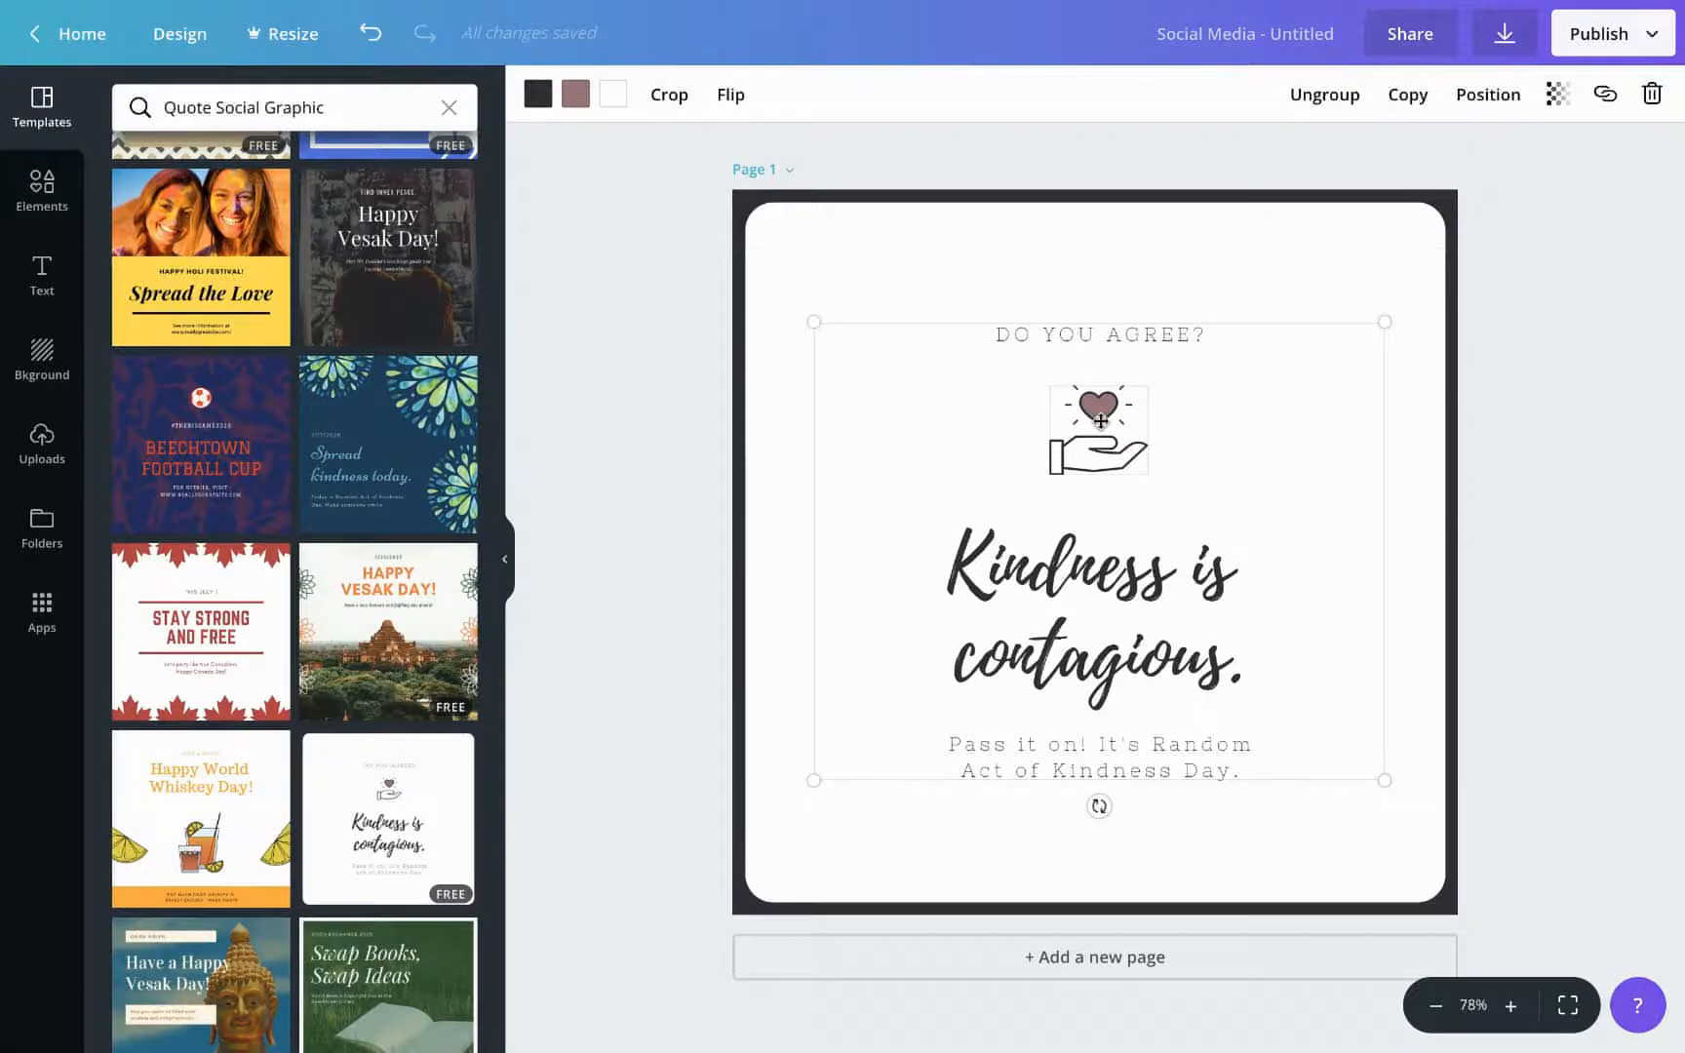
key("Delete")
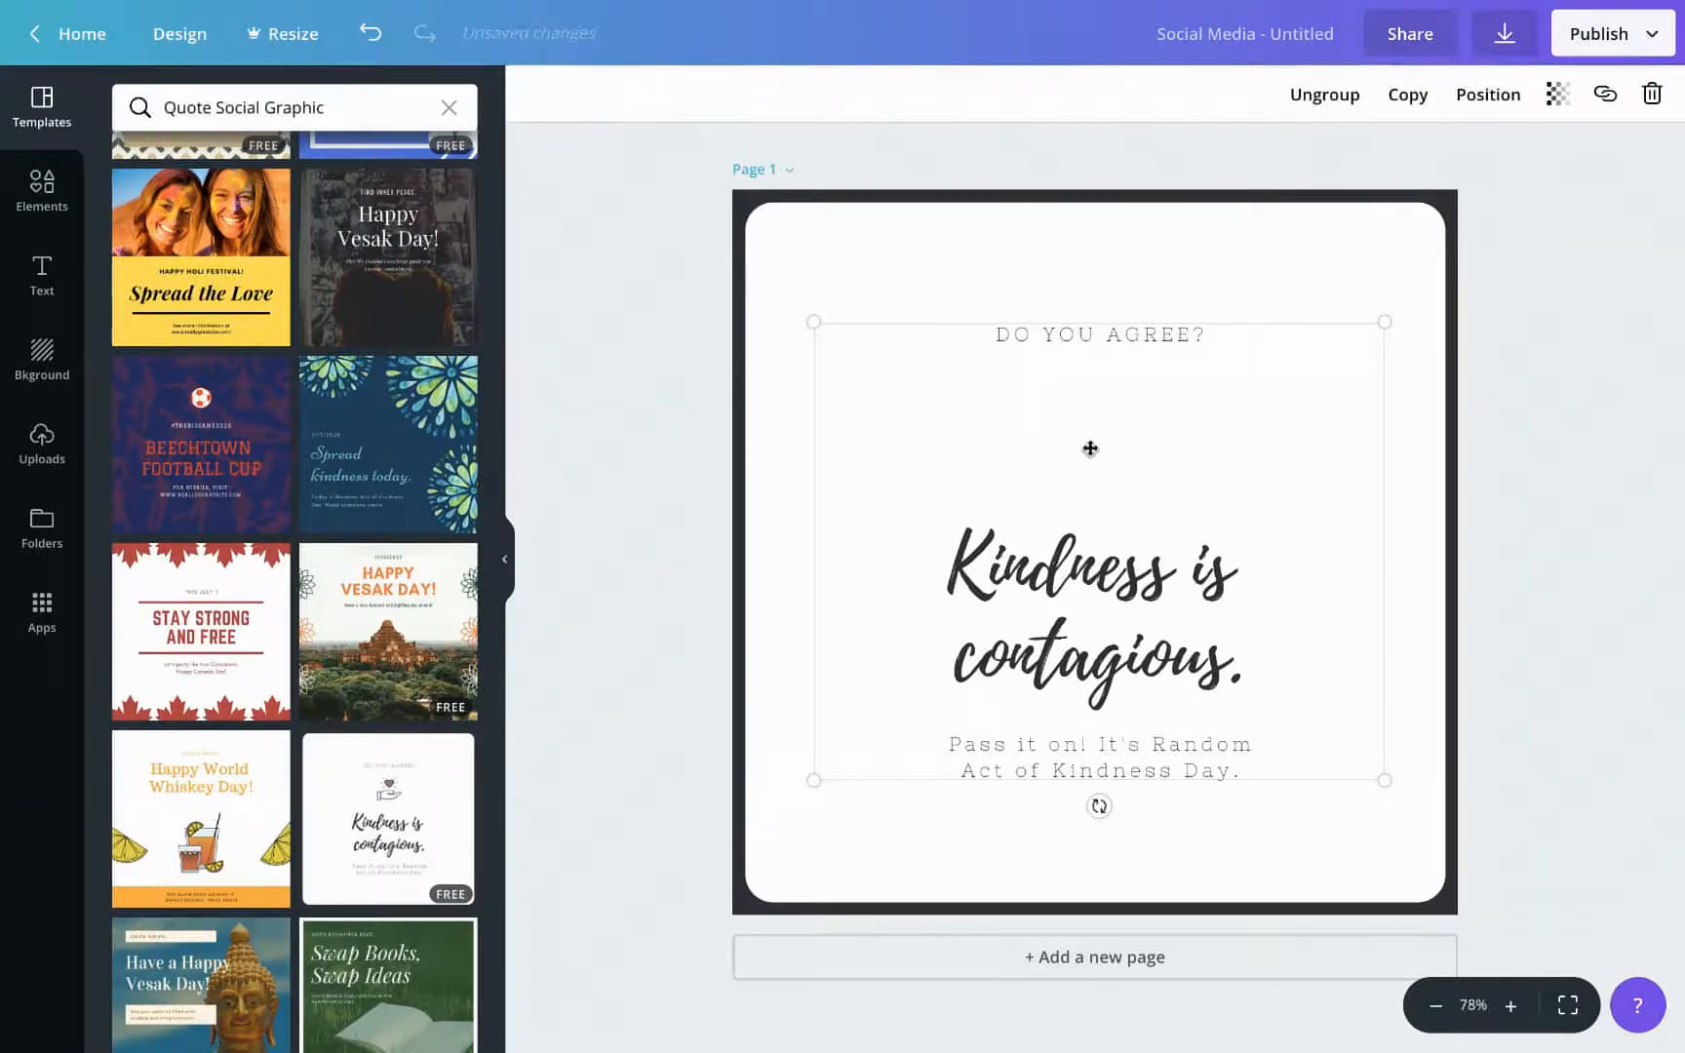
double_click(1087, 343)
key("ctrl+a")
key("BackSpace")
left_click(621, 496)
Move the remaining text group up the card and delete the "Pass it on! It's Random Act of Kindness Day." text
left_click_drag(899, 553, 907, 426)
left_click(604, 504)
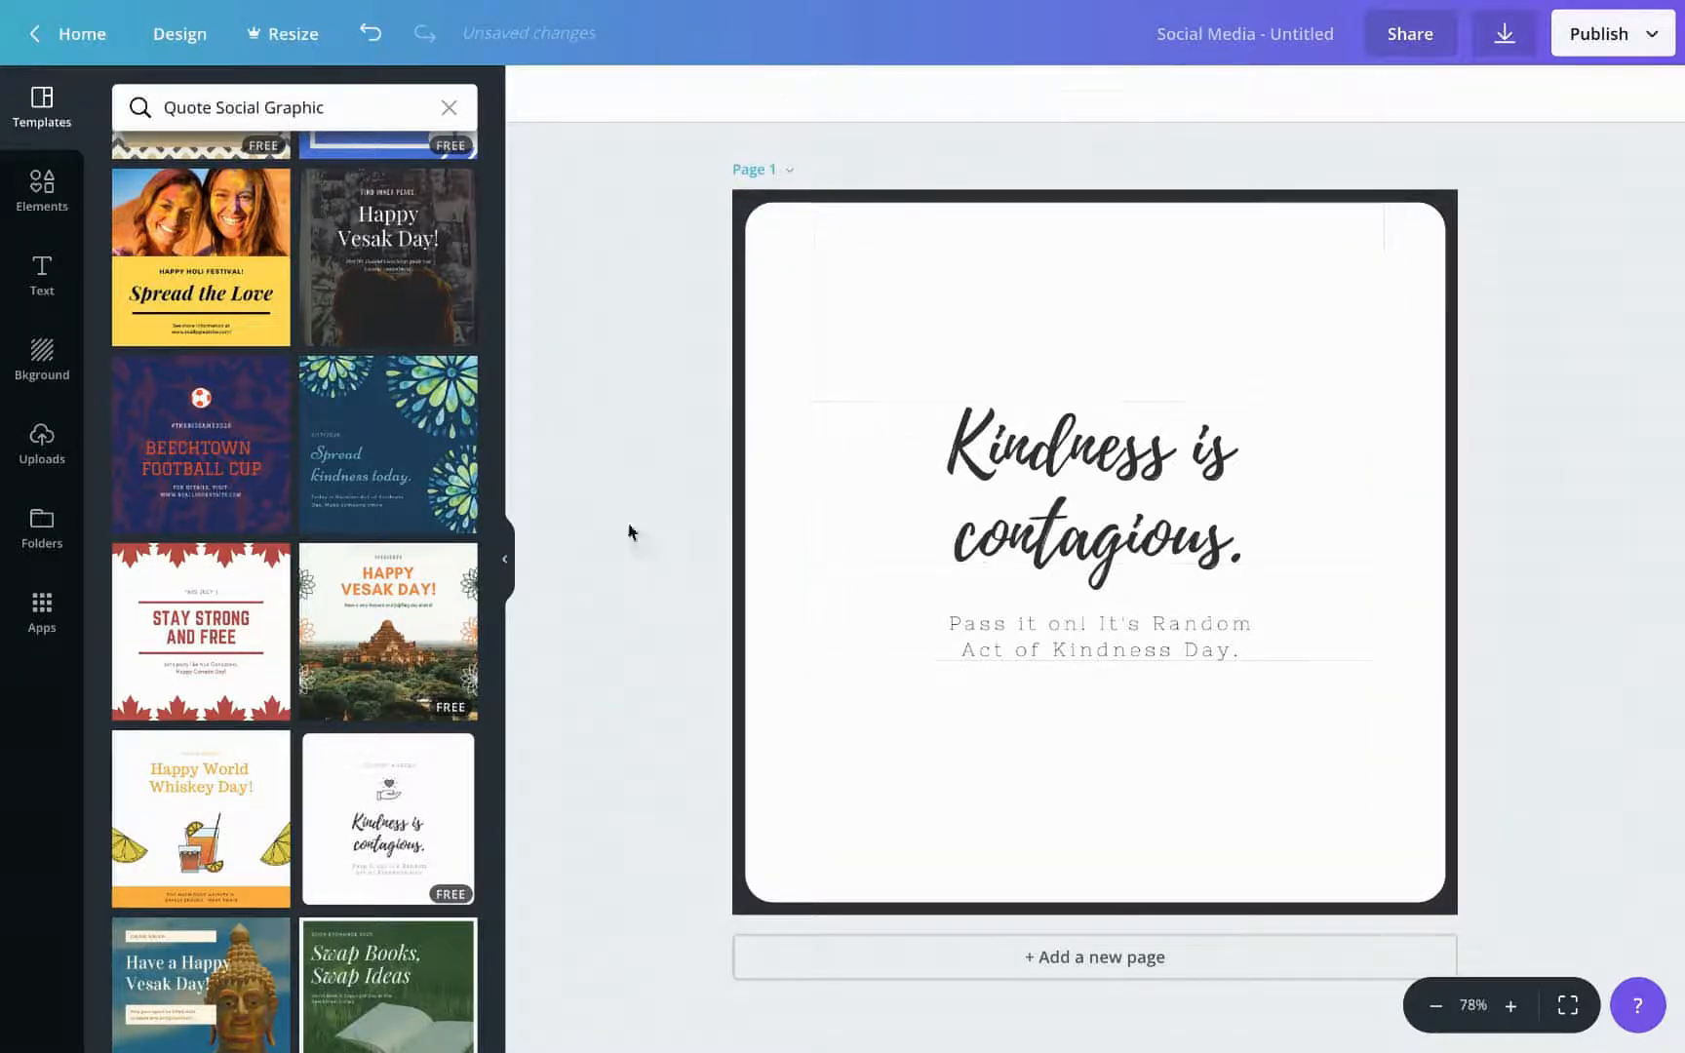
double_click(1075, 631)
left_click(1077, 629)
key("ctrl+a")
key("BackSpace")
Replace the "Kindness is contagious." quote with "Eat healthy food. An apple a day keeps the doctor away."
left_click(1068, 530)
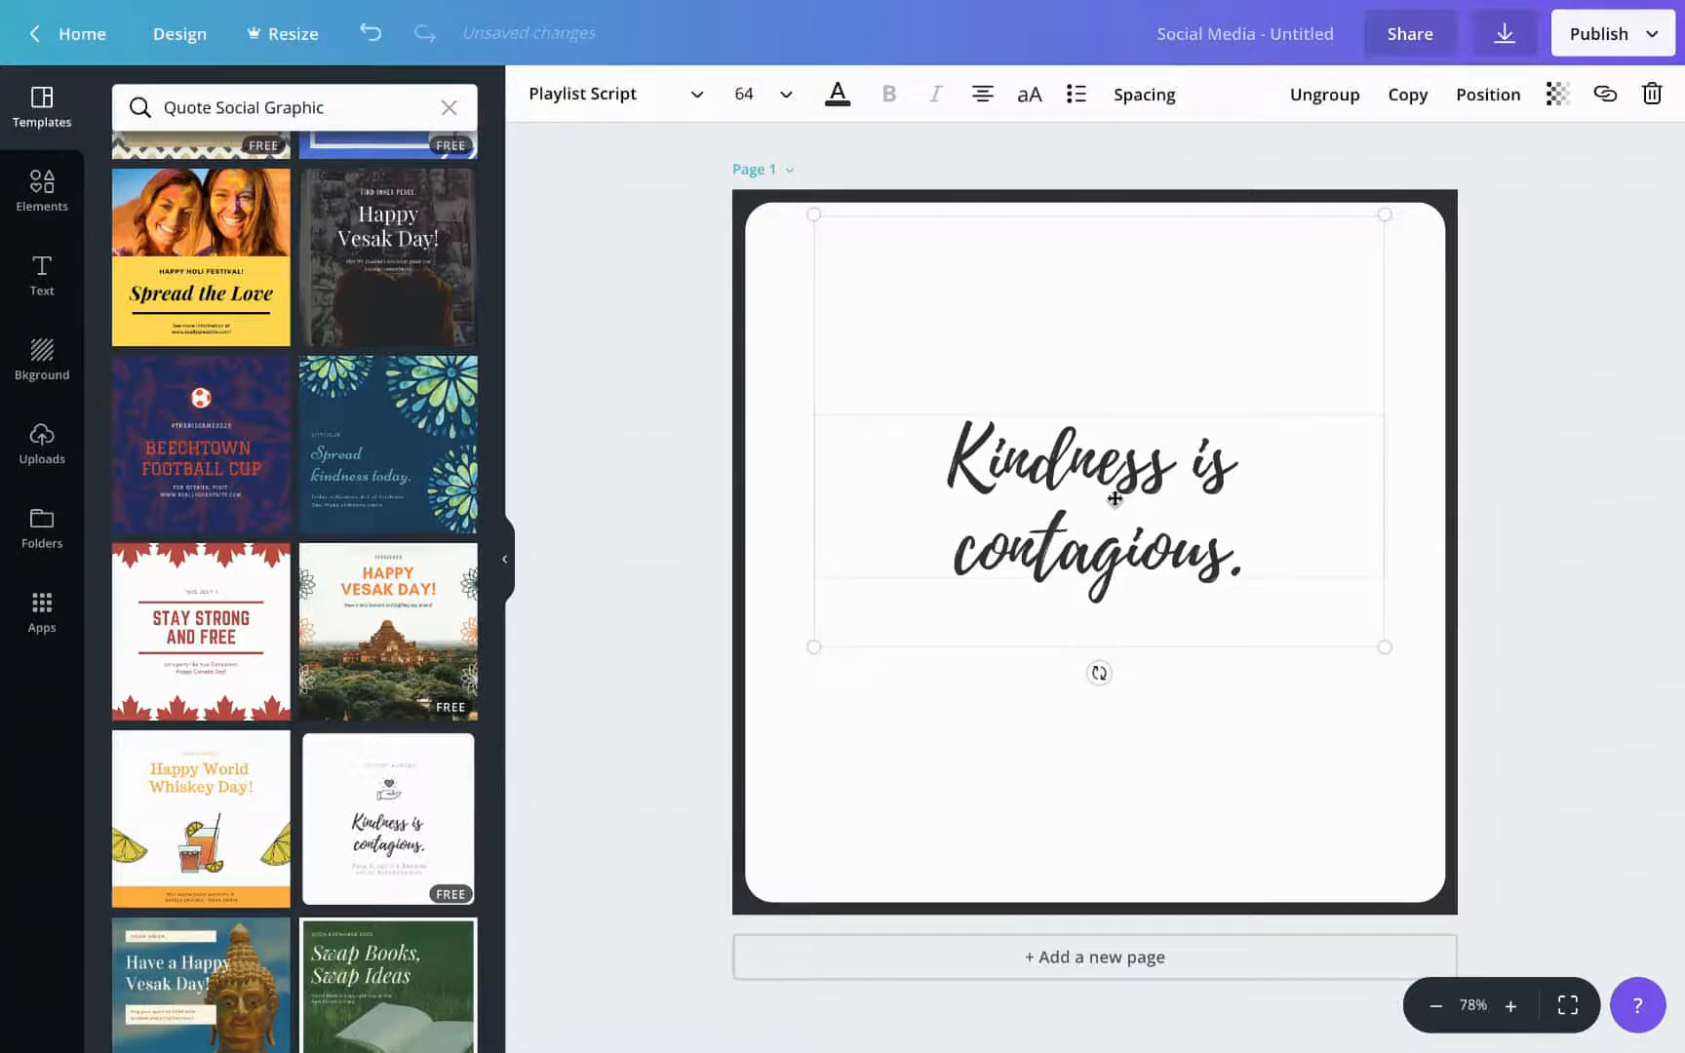
double_click(1053, 483)
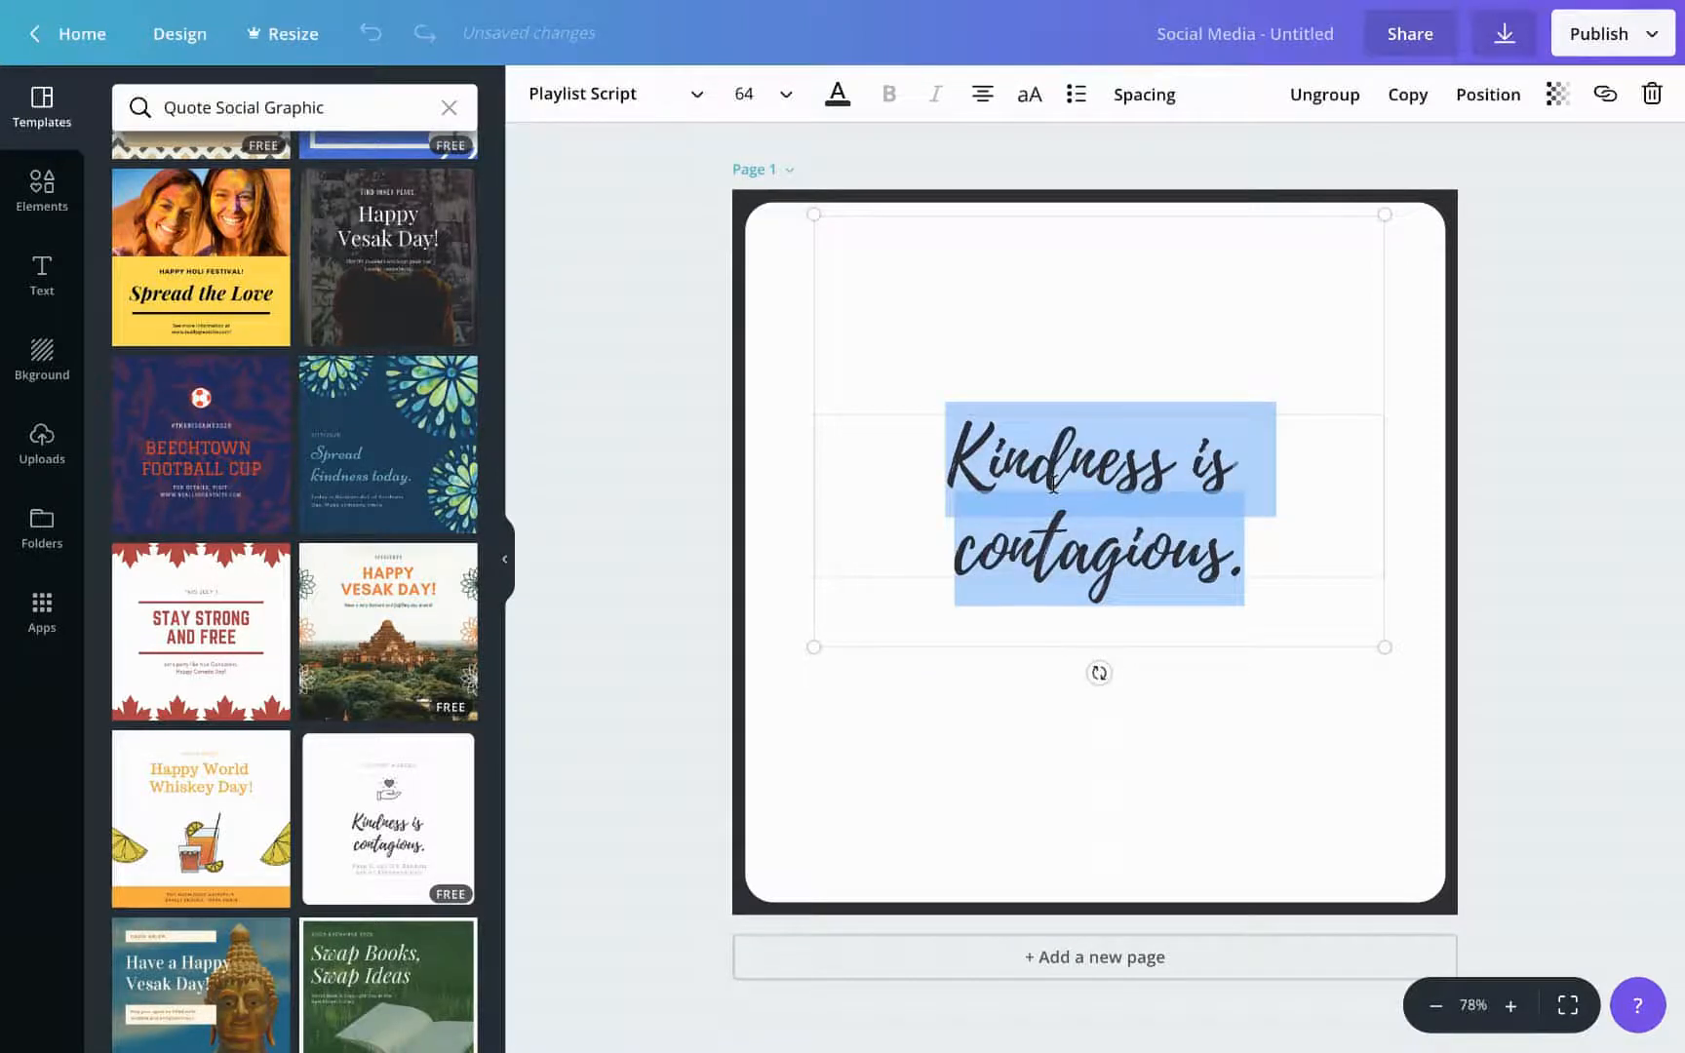
type("Eat")
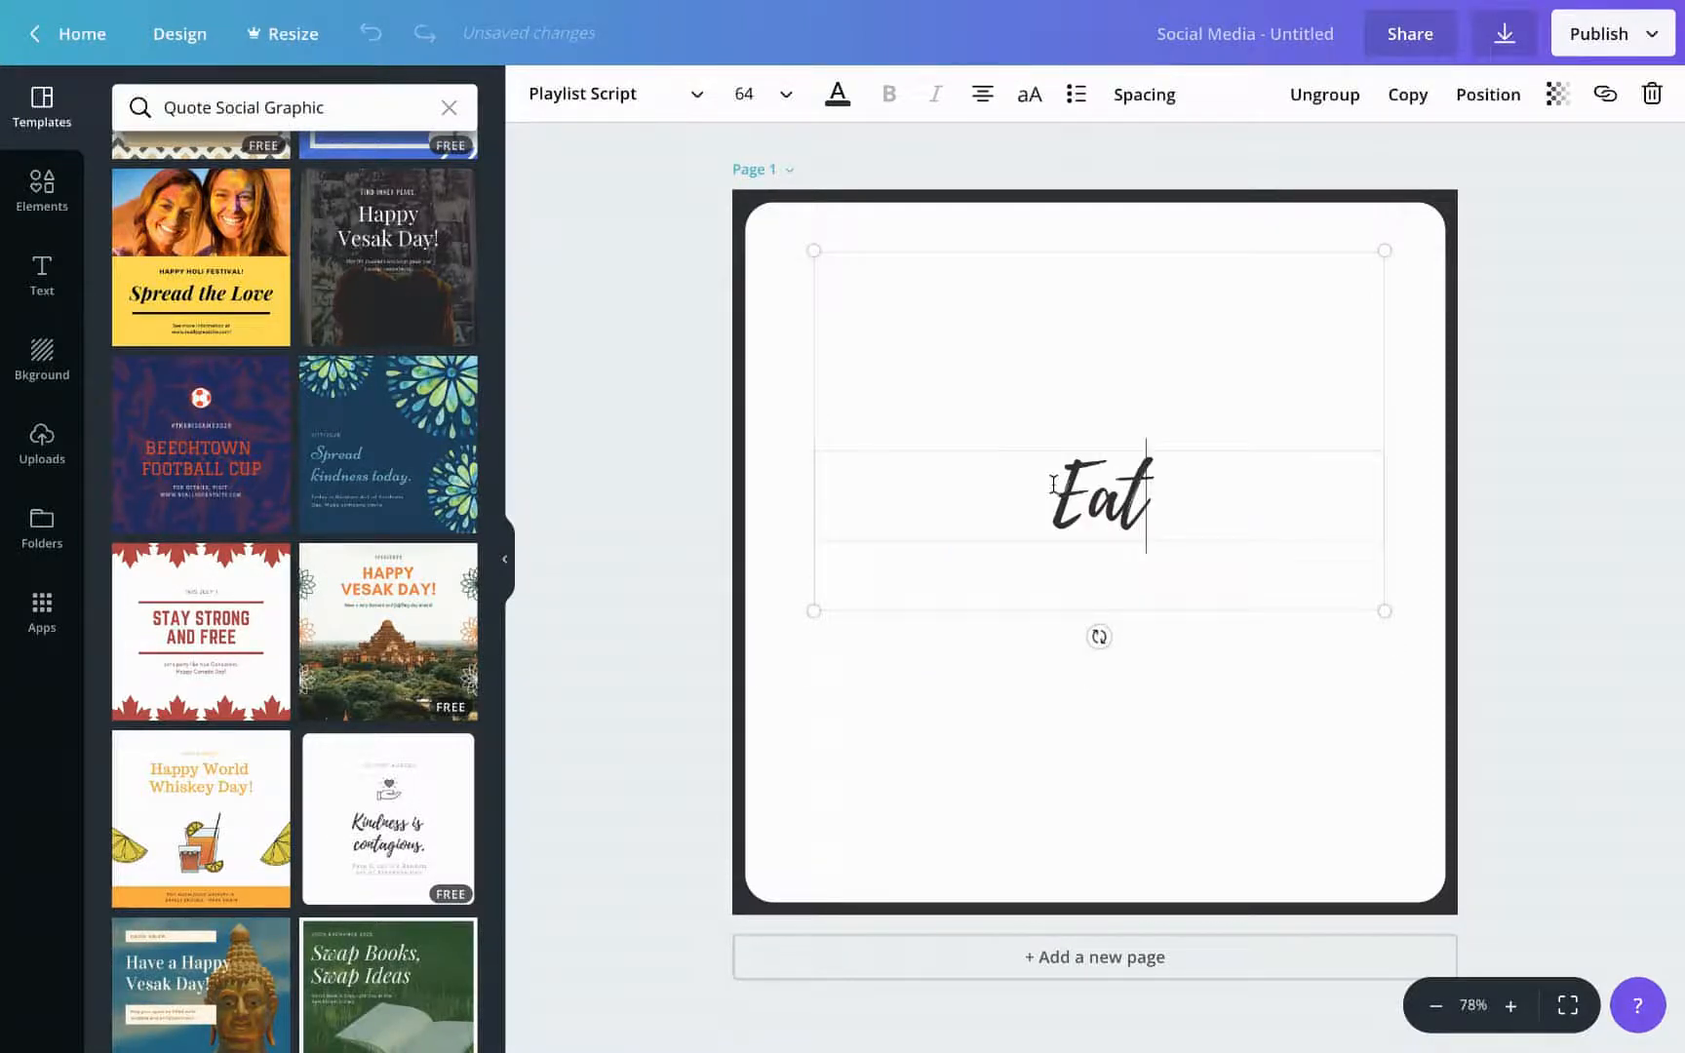
type(" a")
key("BackSpace")
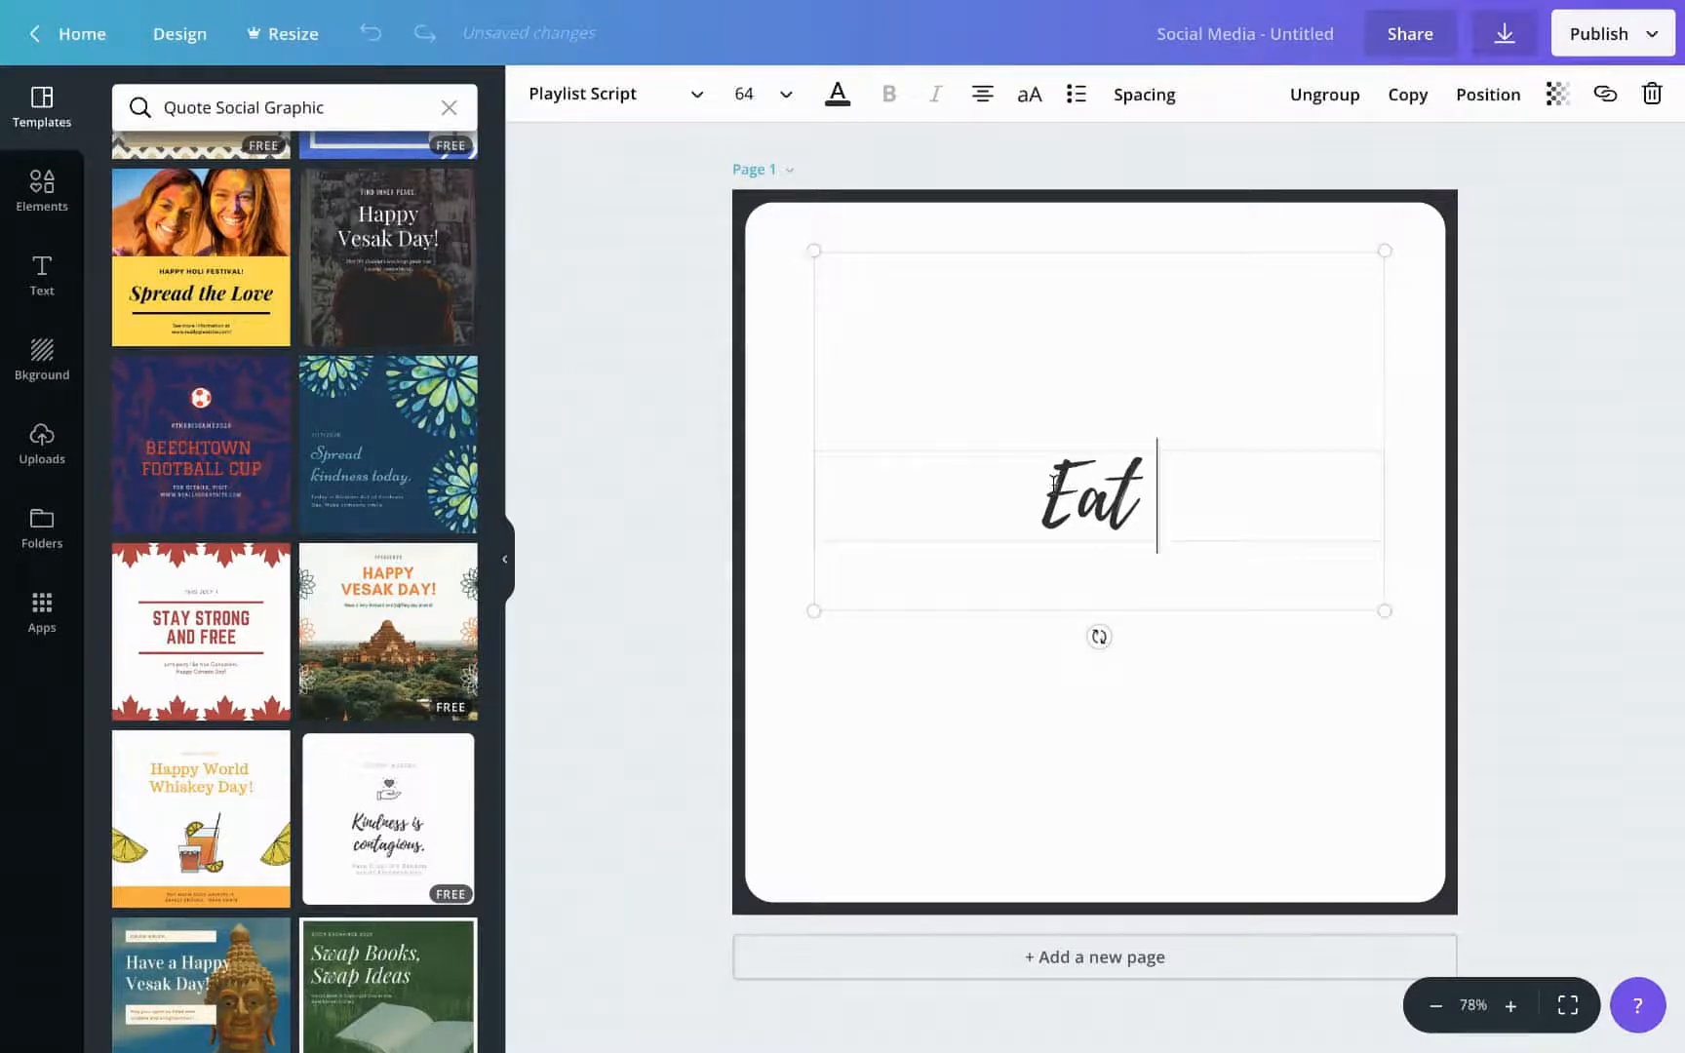
type("healthy foo")
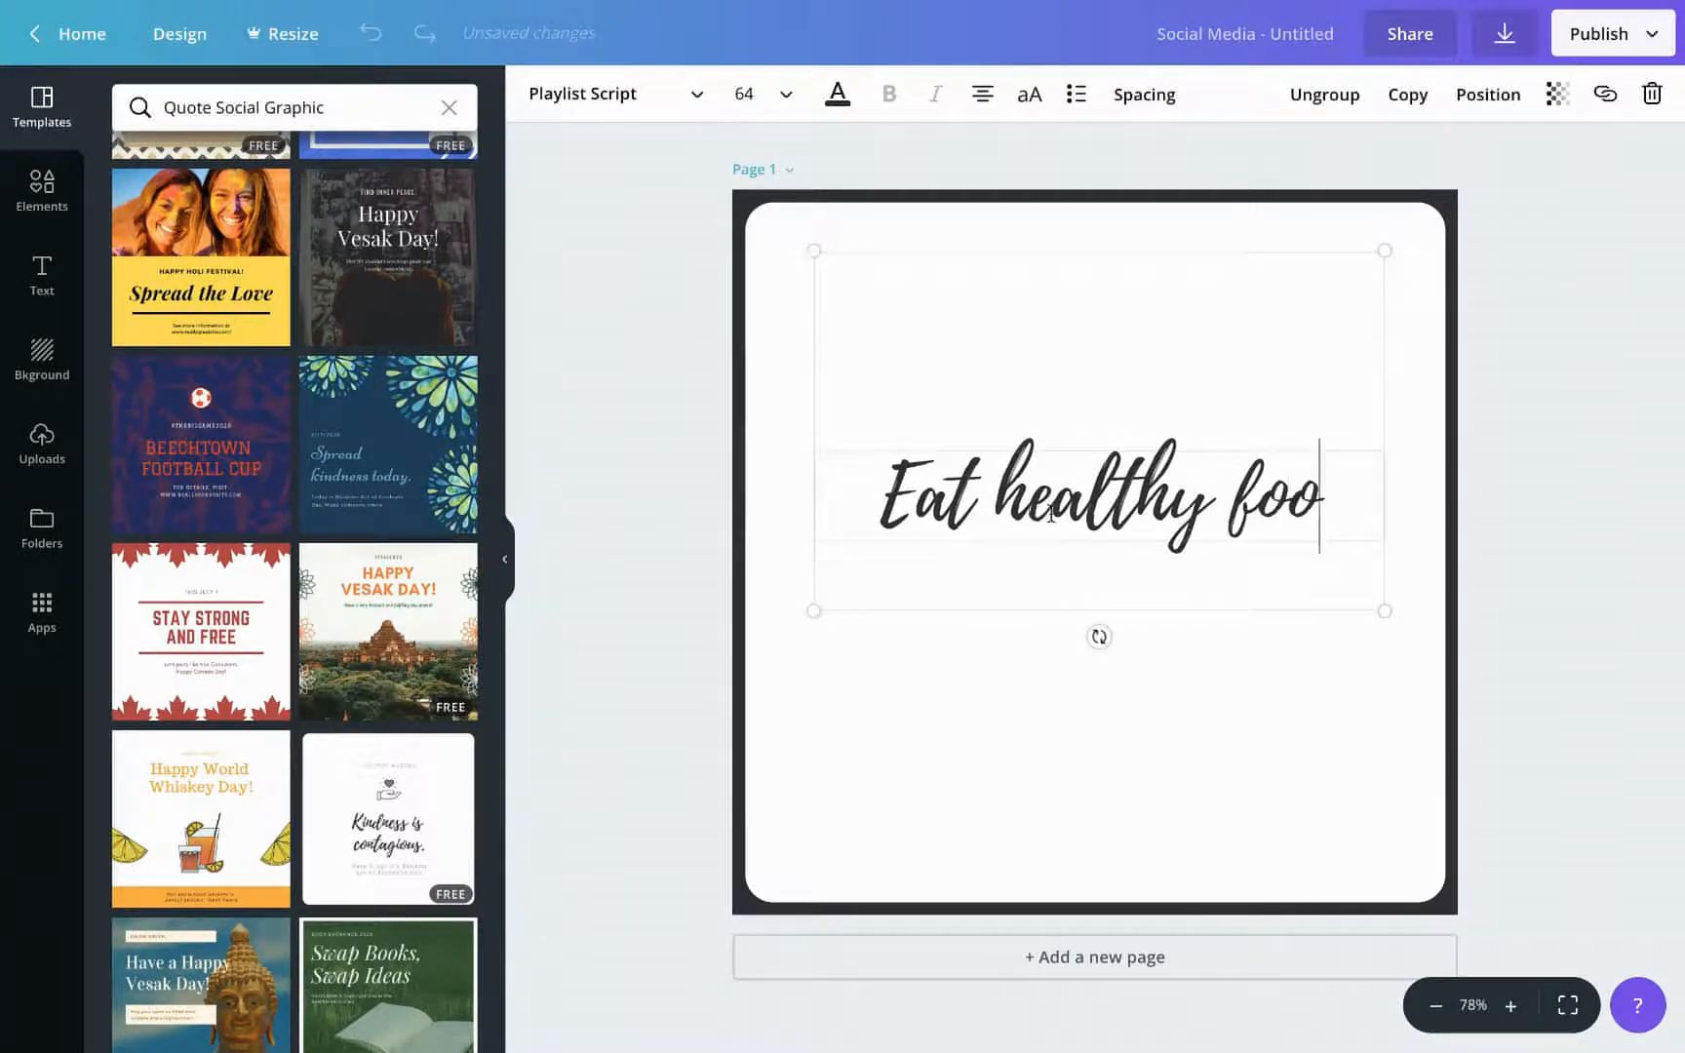
type("d. An appl")
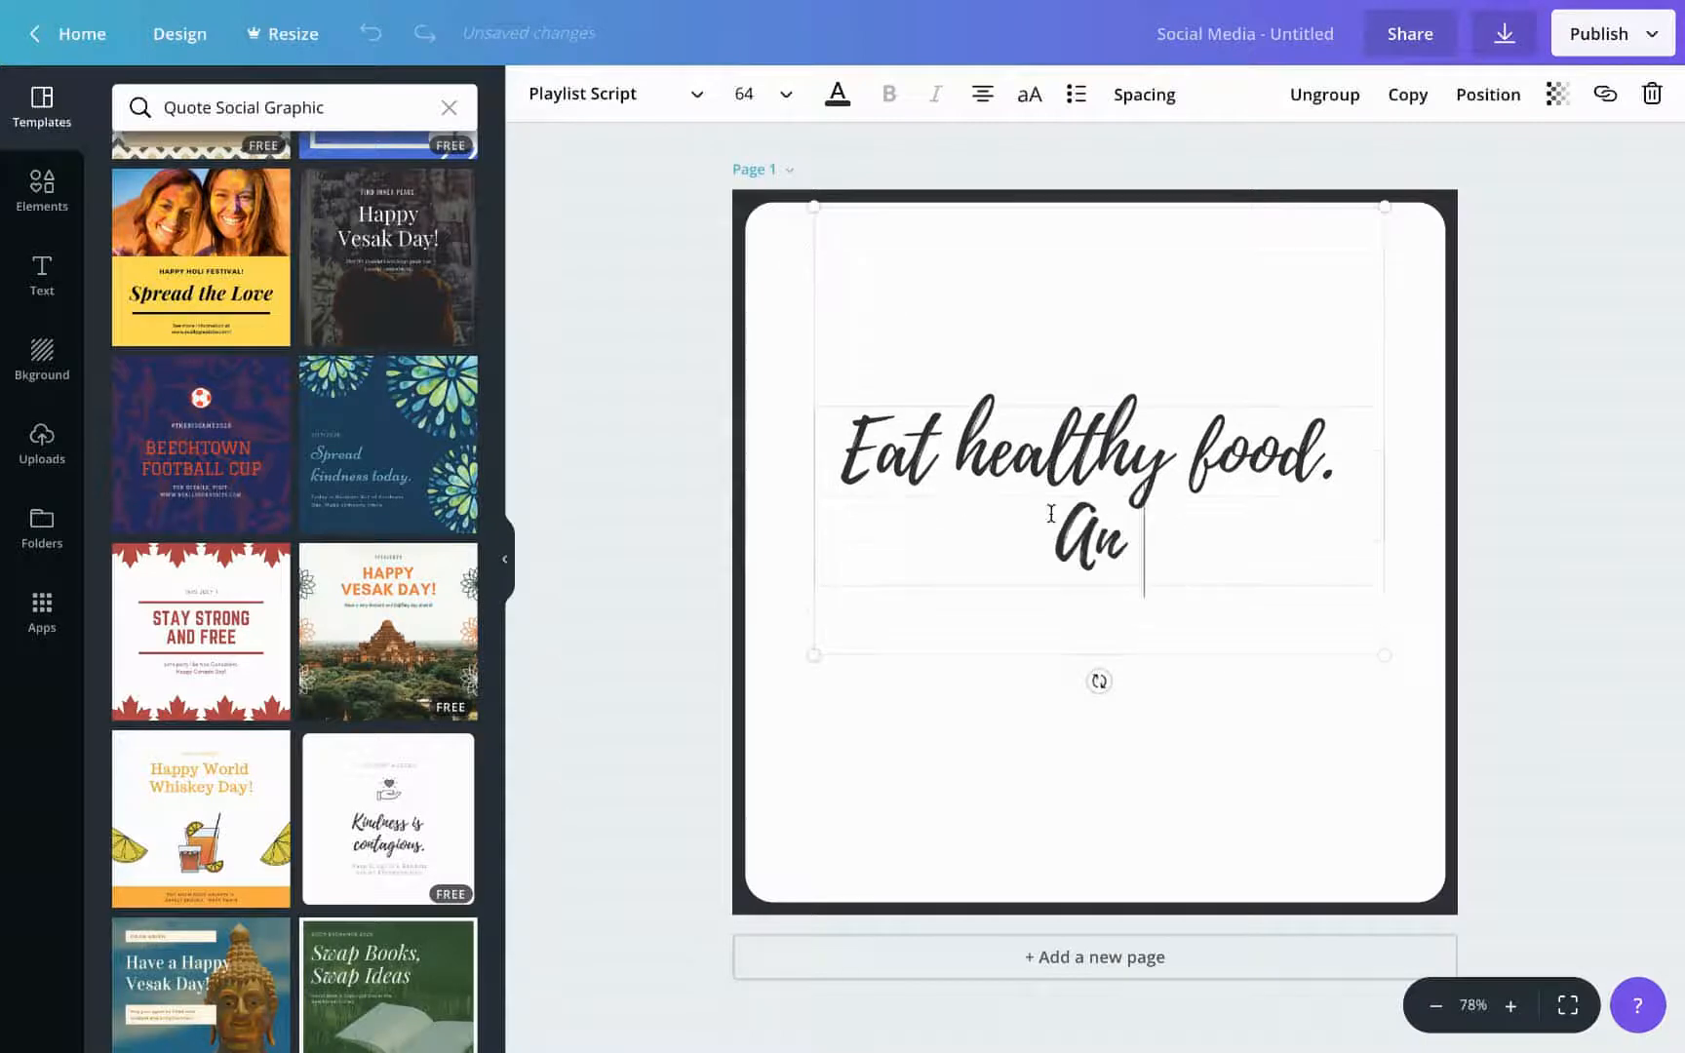
type("e a da")
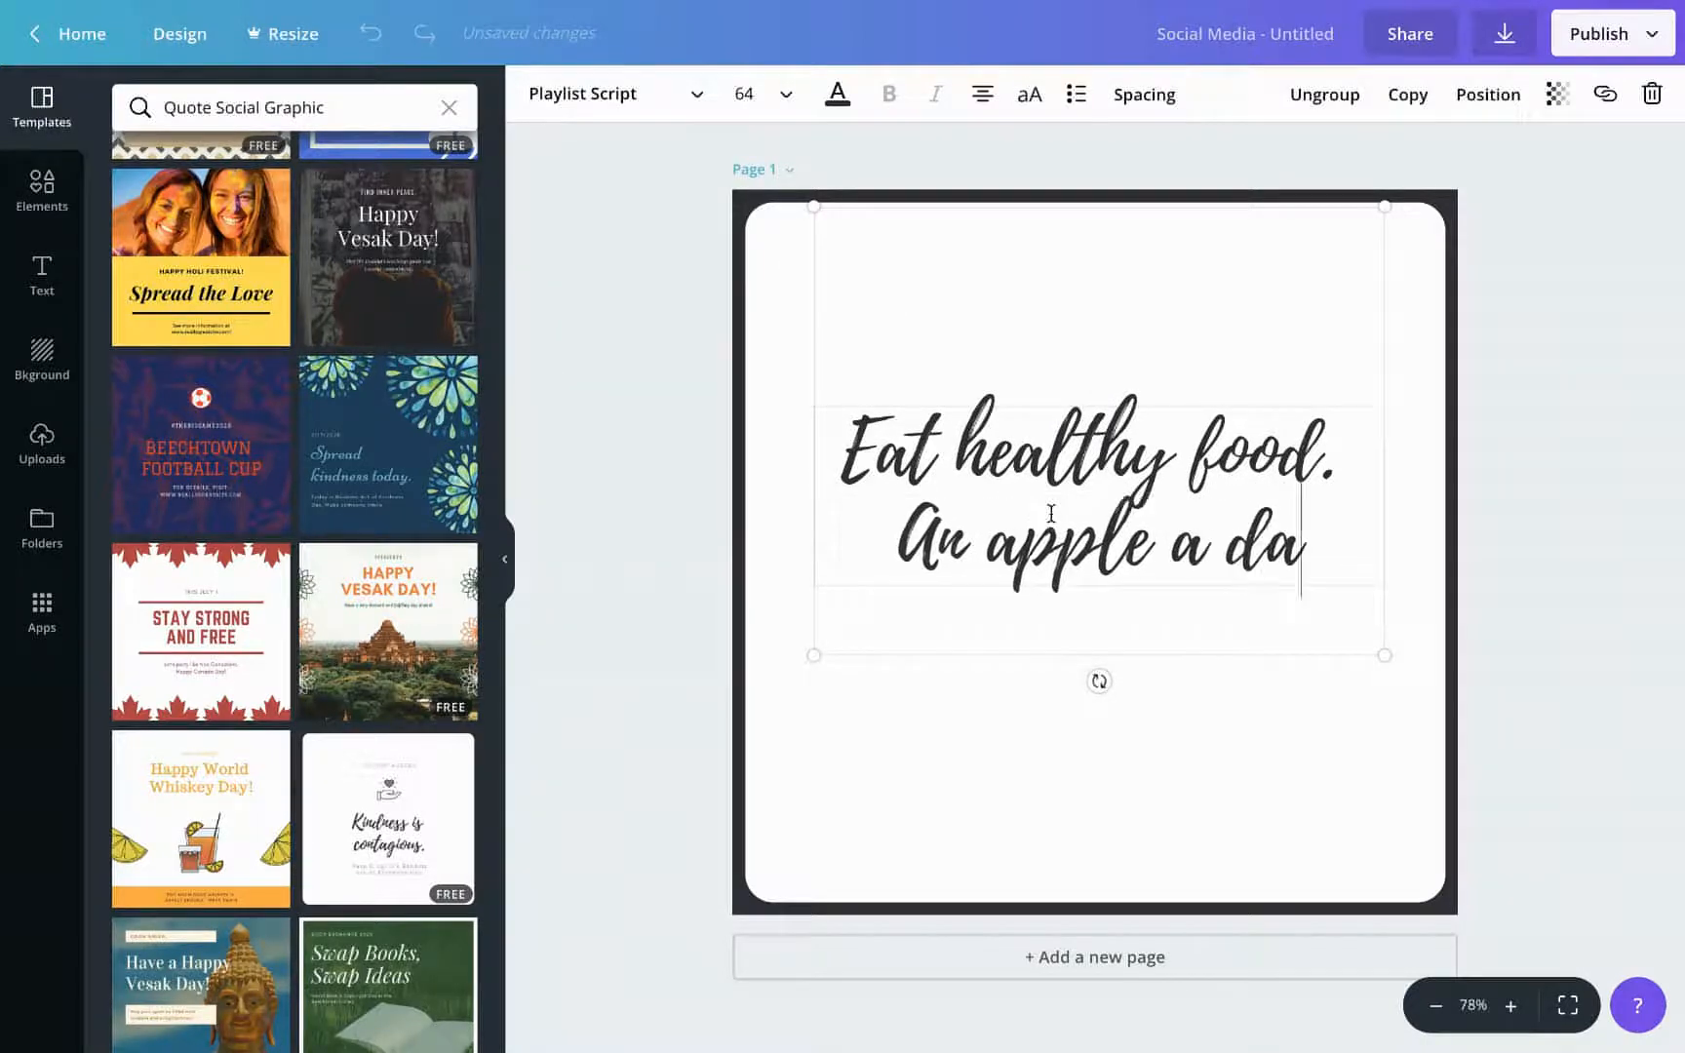
type("y keeps the docto")
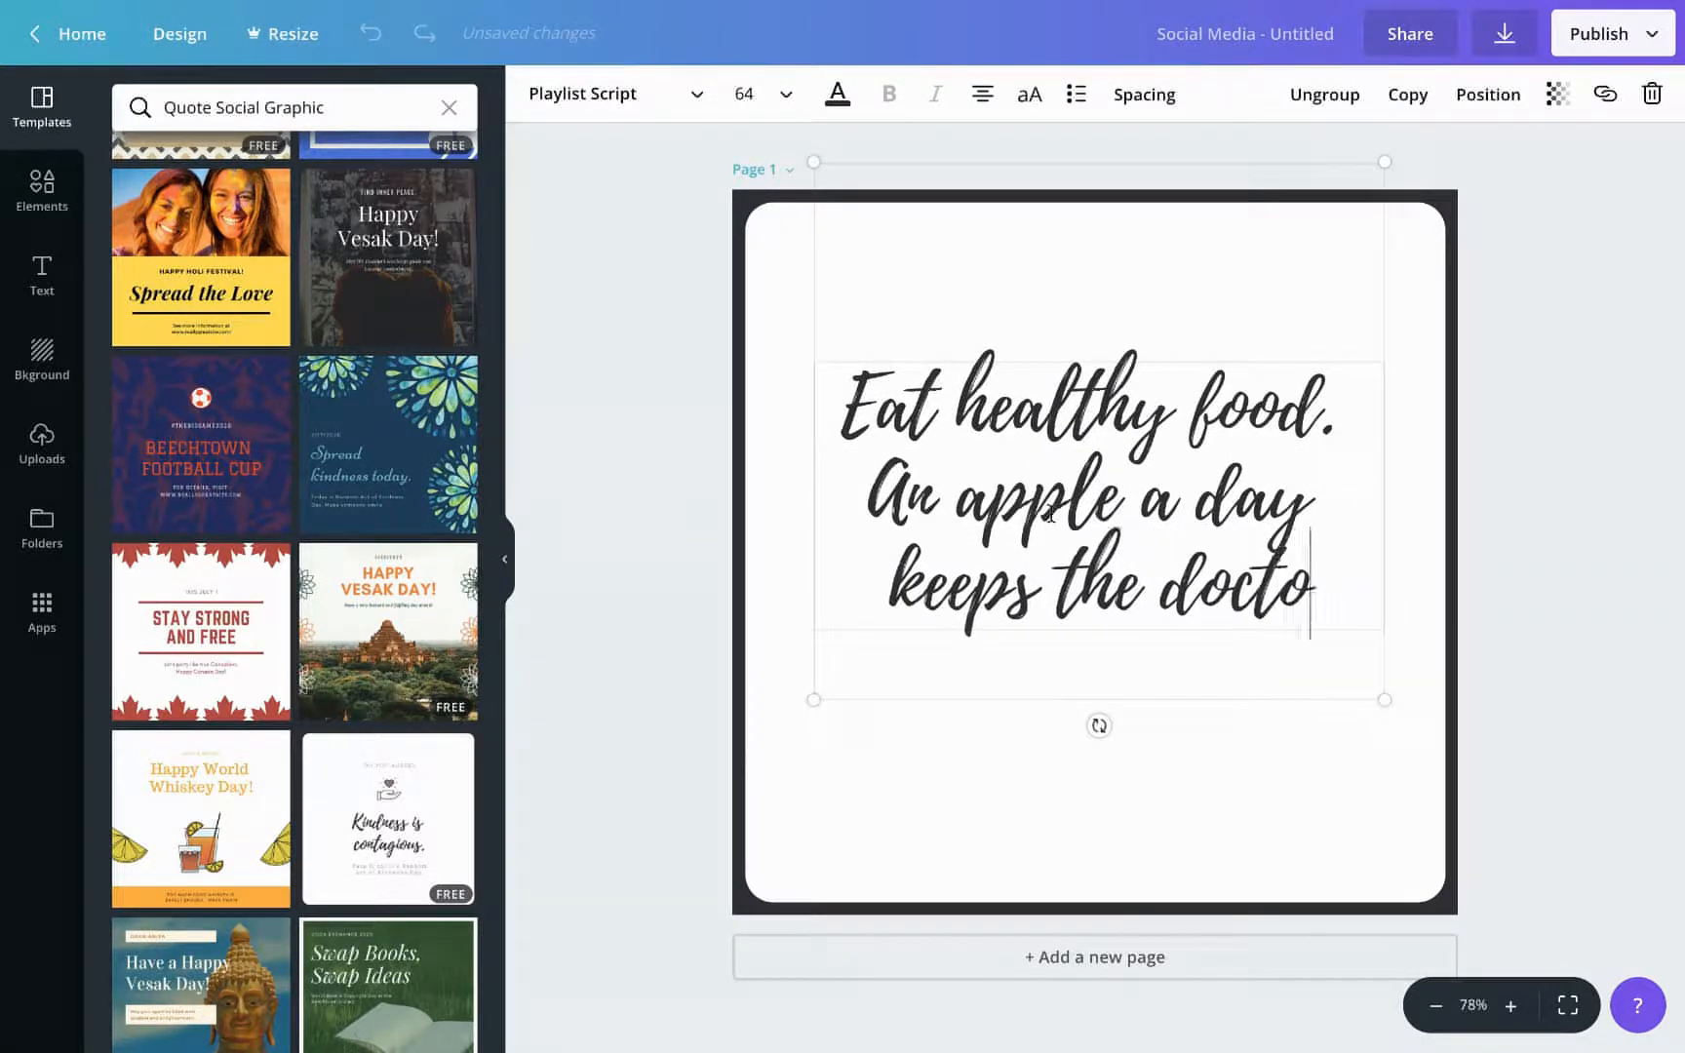
type("r away.")
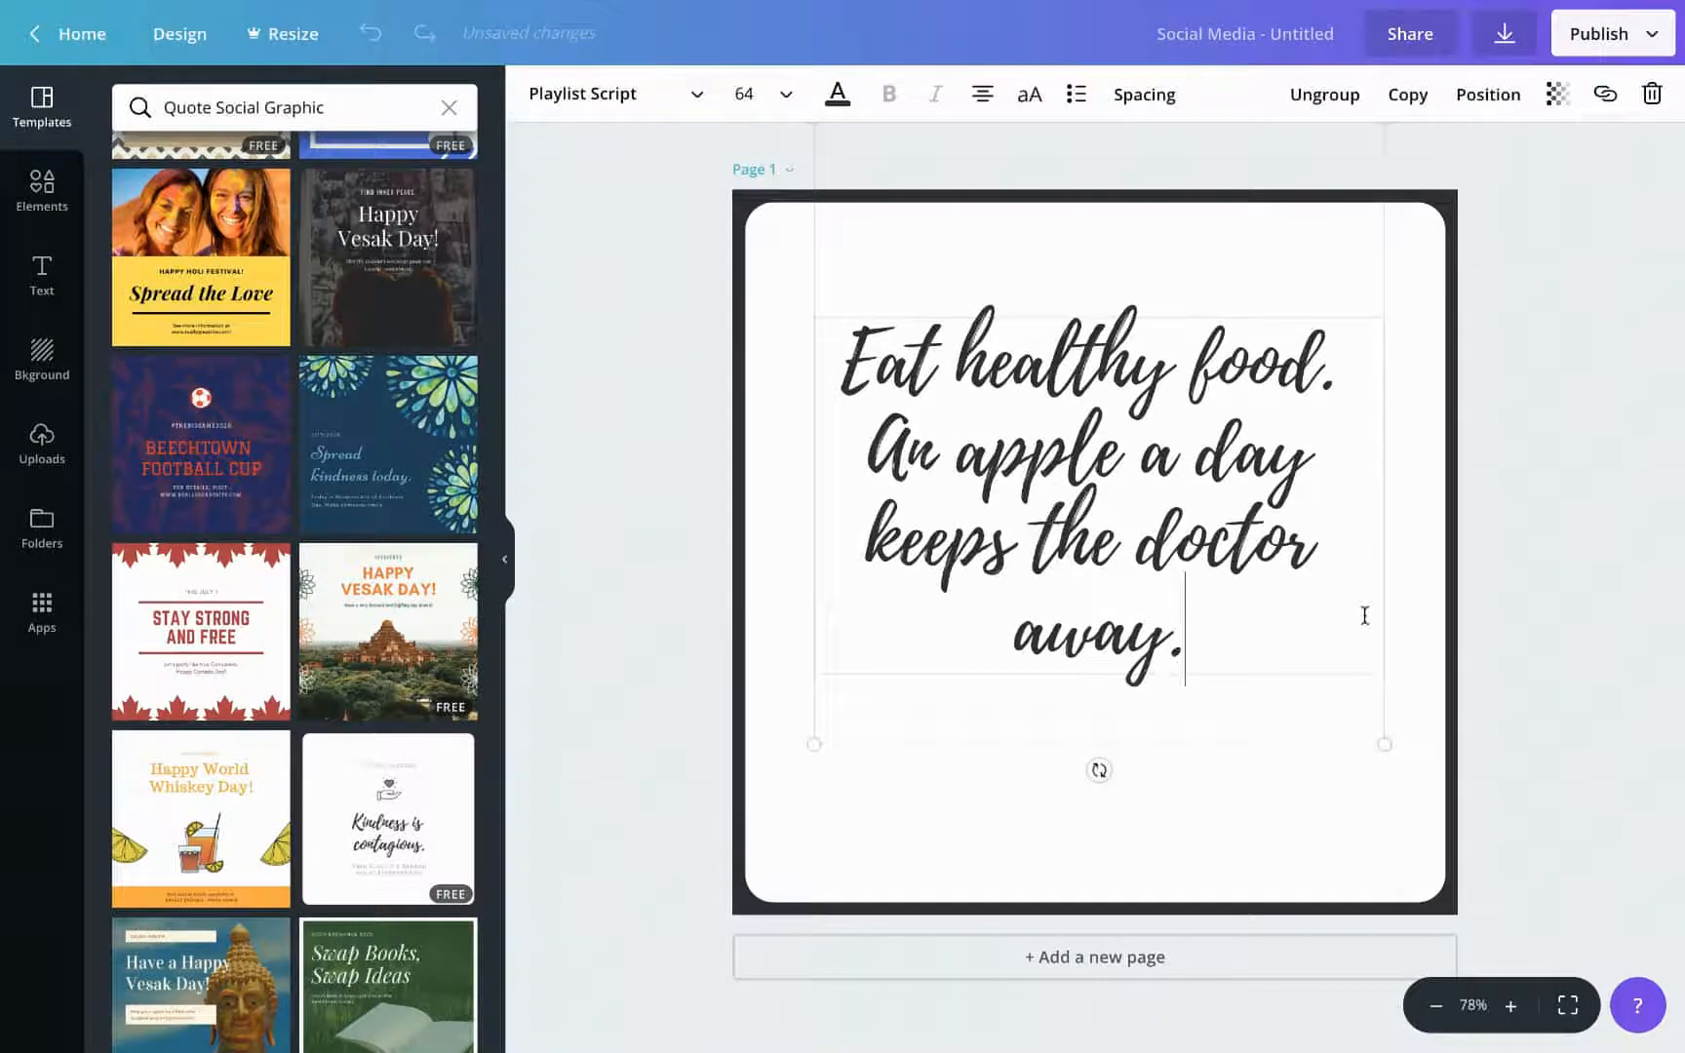
Move the quote text slightly down so it sits around the middle of the card
left_click(1509, 544)
left_click_drag(1061, 524, 1058, 556)
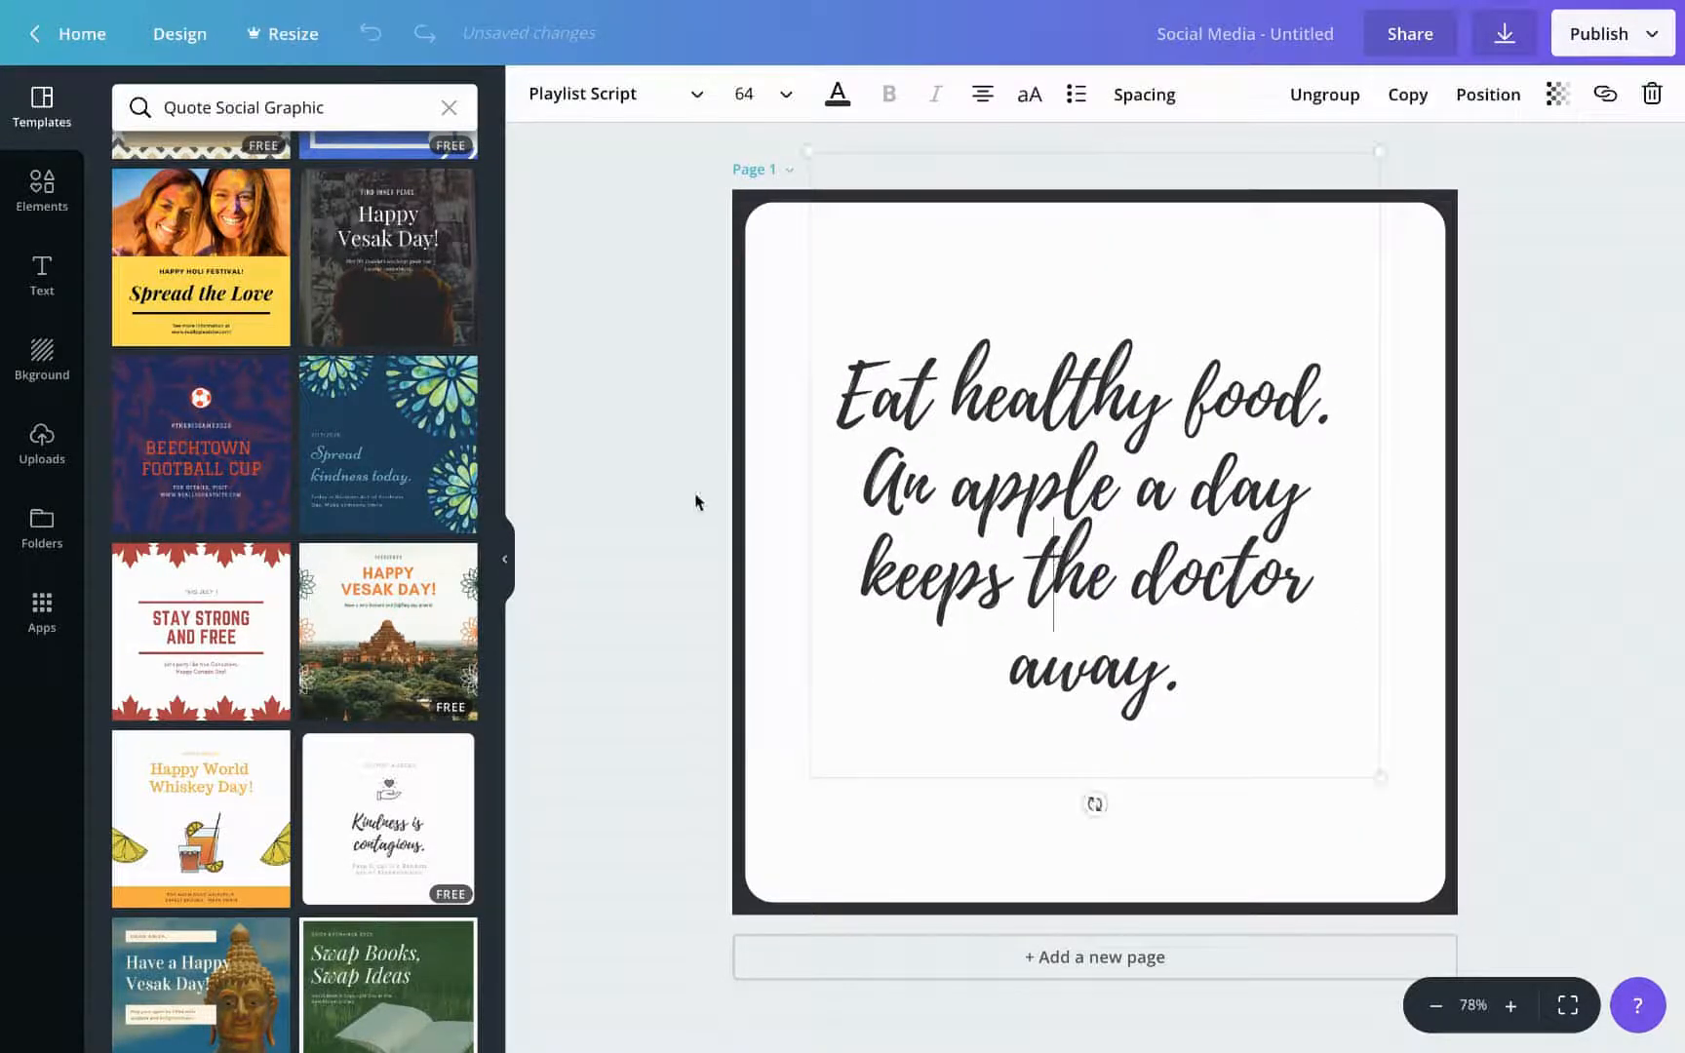
left_click(640, 514)
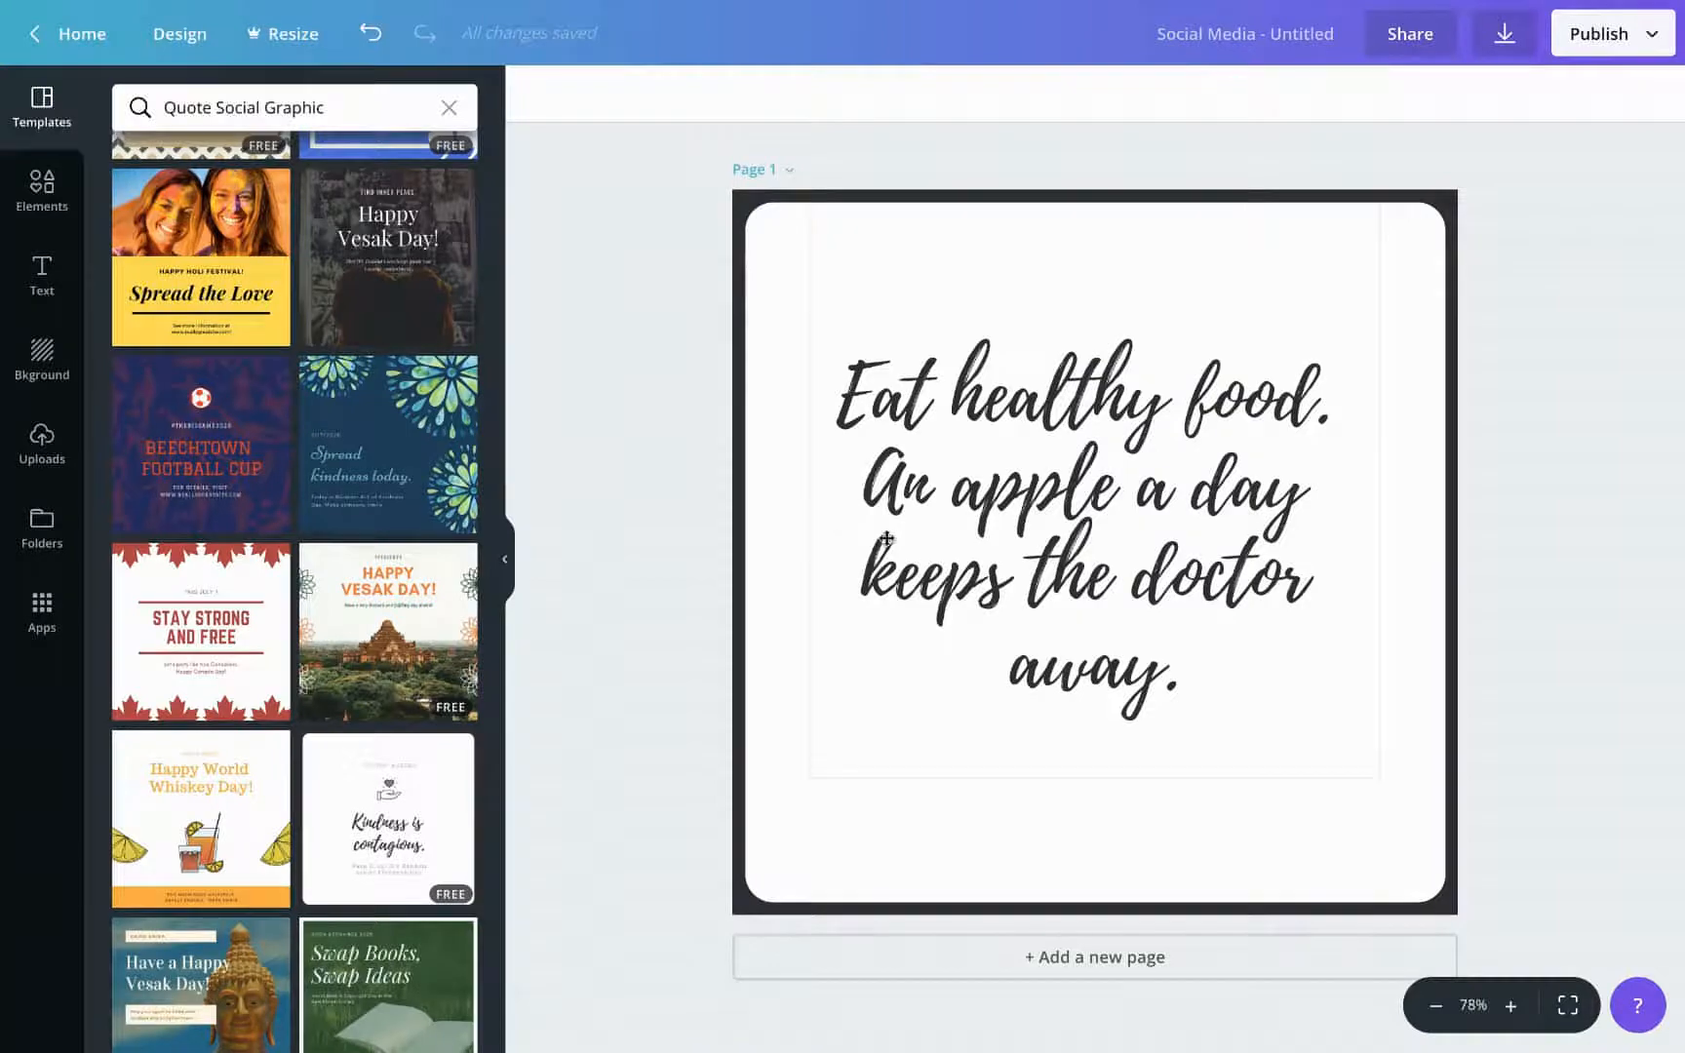
scroll(193, 286, "up", 4)
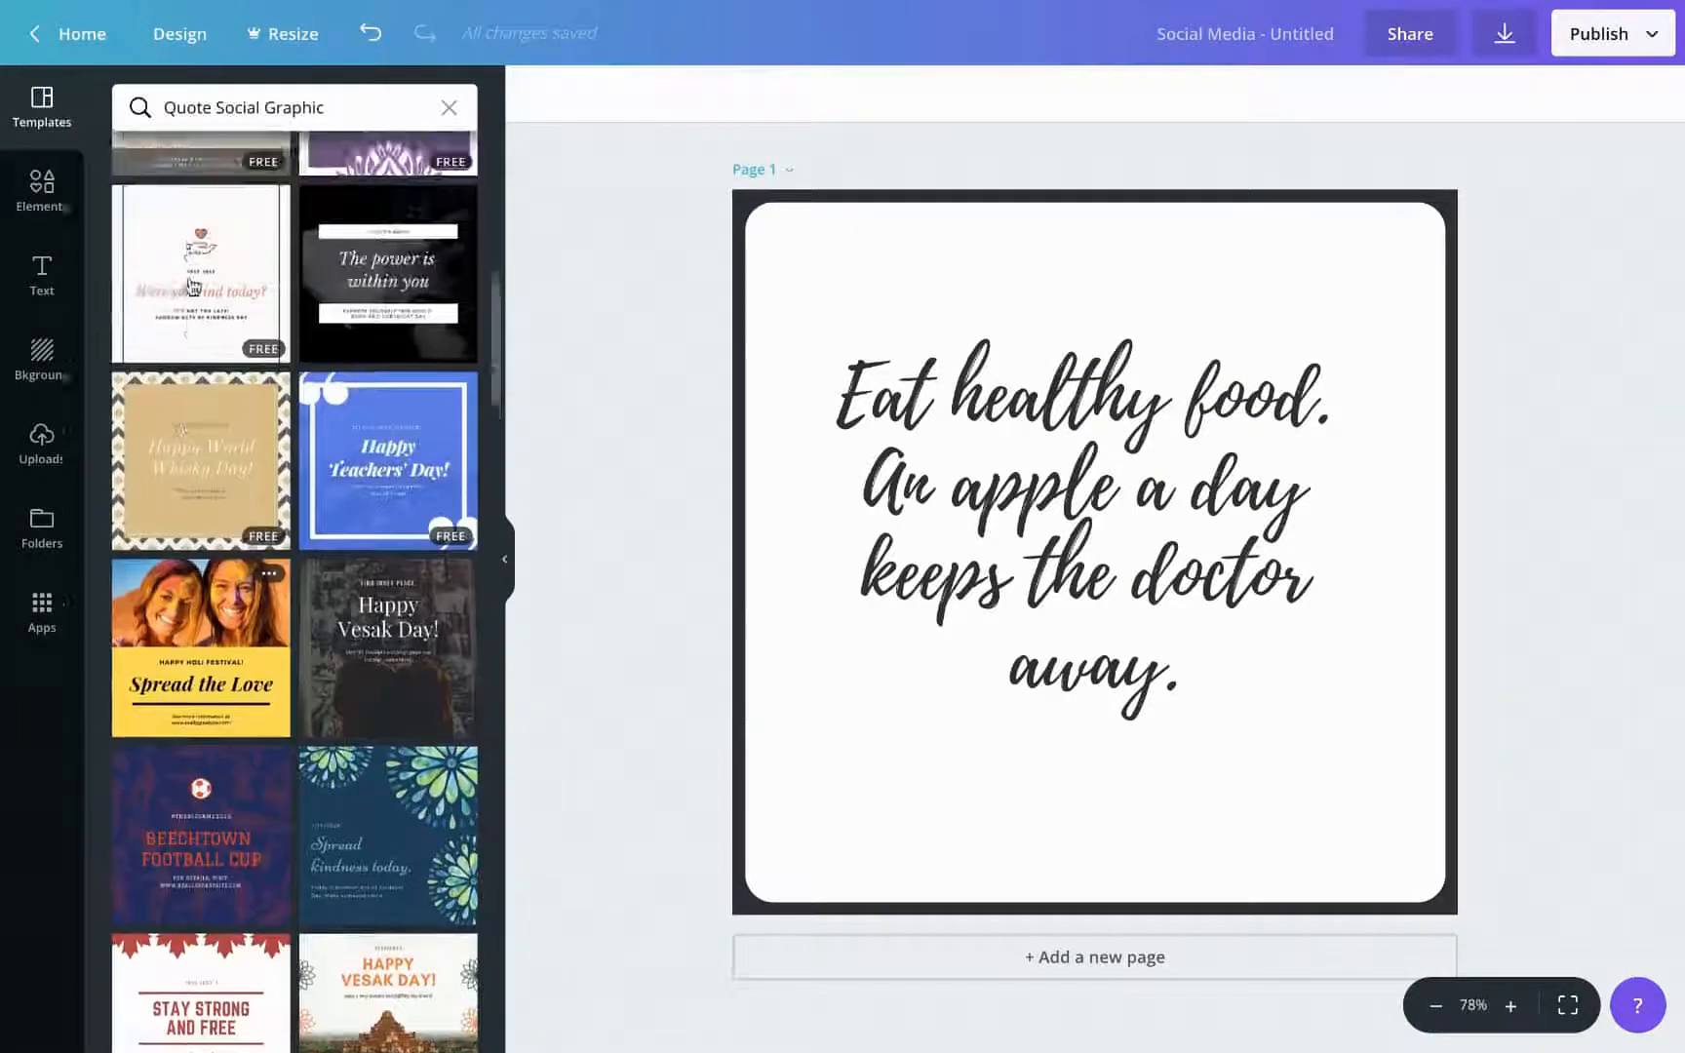
scroll(193, 286, "up", 10)
scroll(193, 298, "down", 6)
scroll(193, 307, "up", 6)
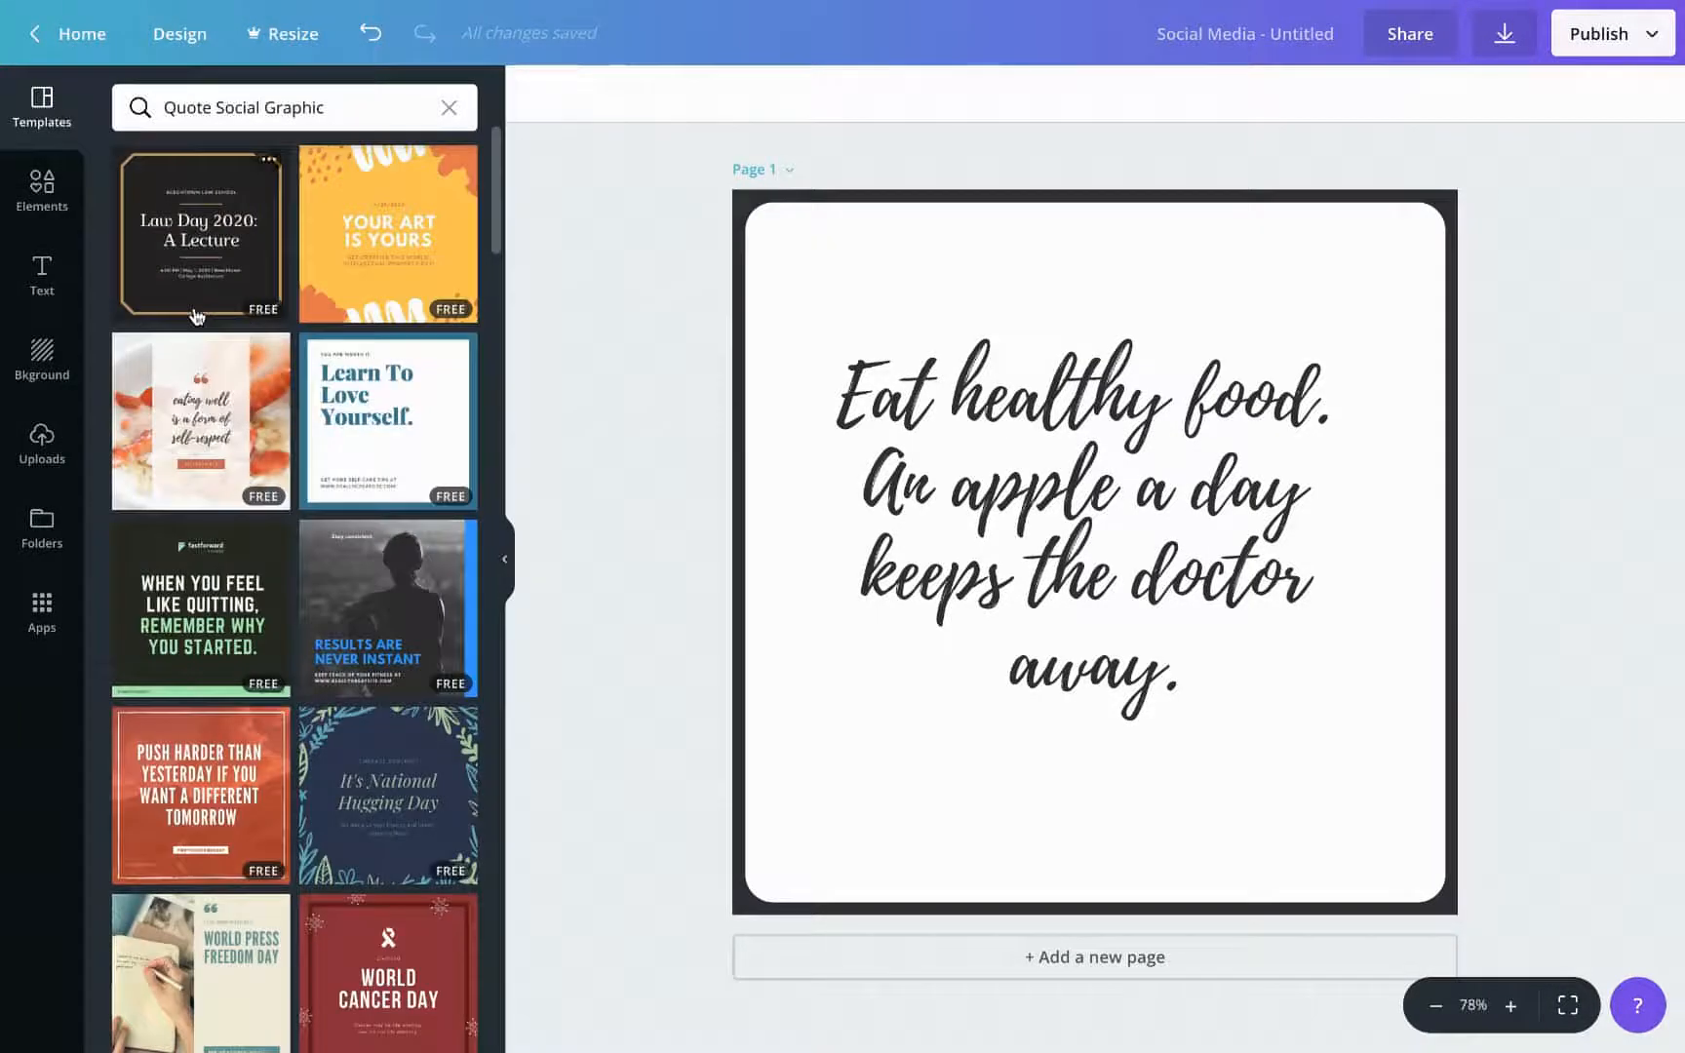
Add a plain text box to the page reading "Test Registered Dietitian"
left_click(39, 268)
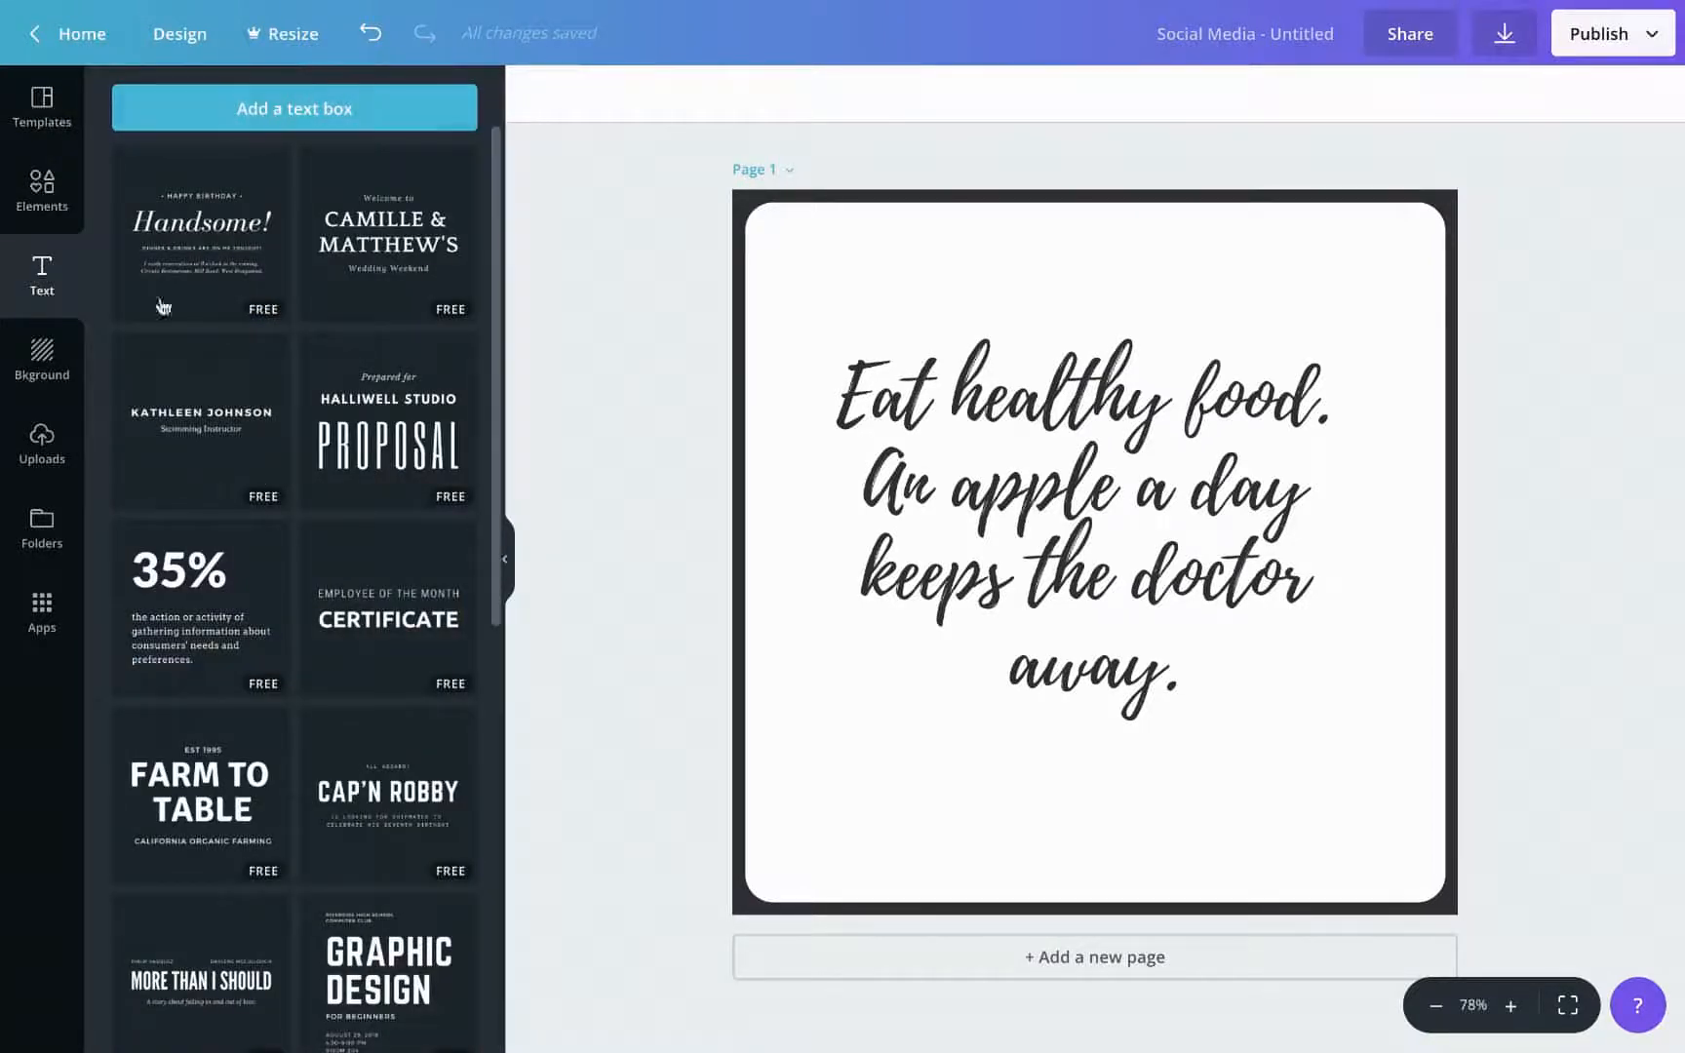
scroll(172, 434, "down", 5)
scroll(173, 435, "down", 6)
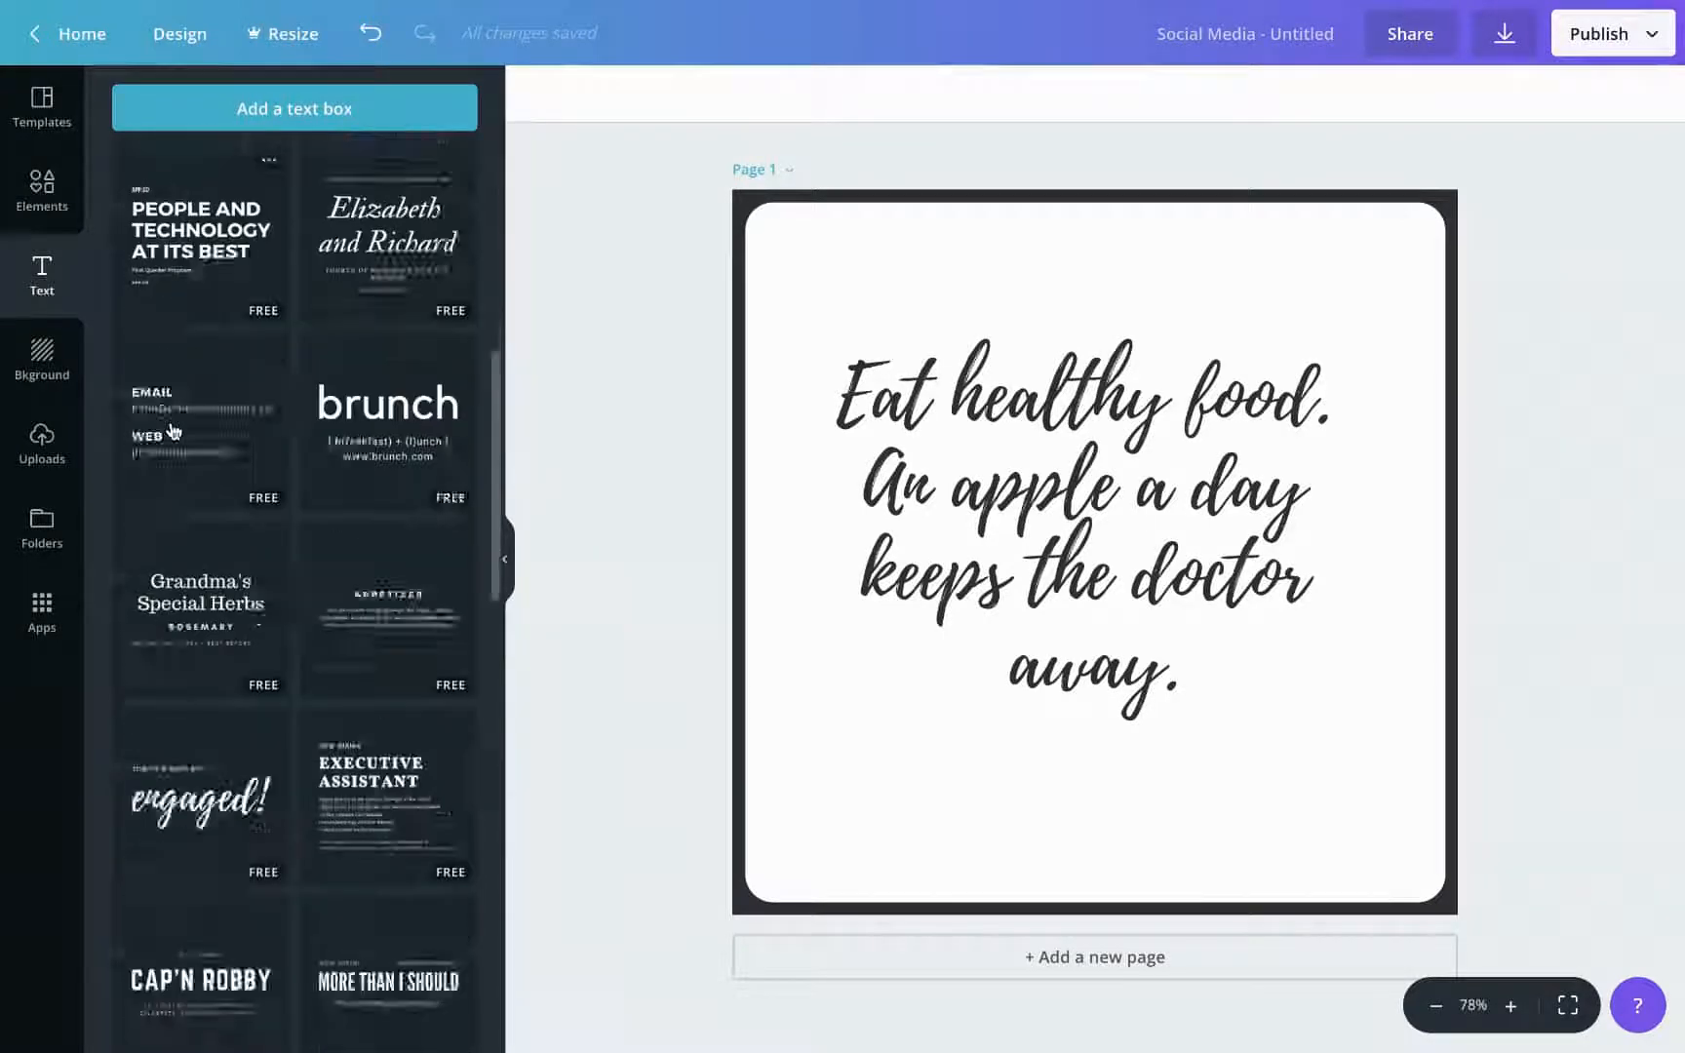
scroll(173, 435, "up", 10)
left_click(244, 108)
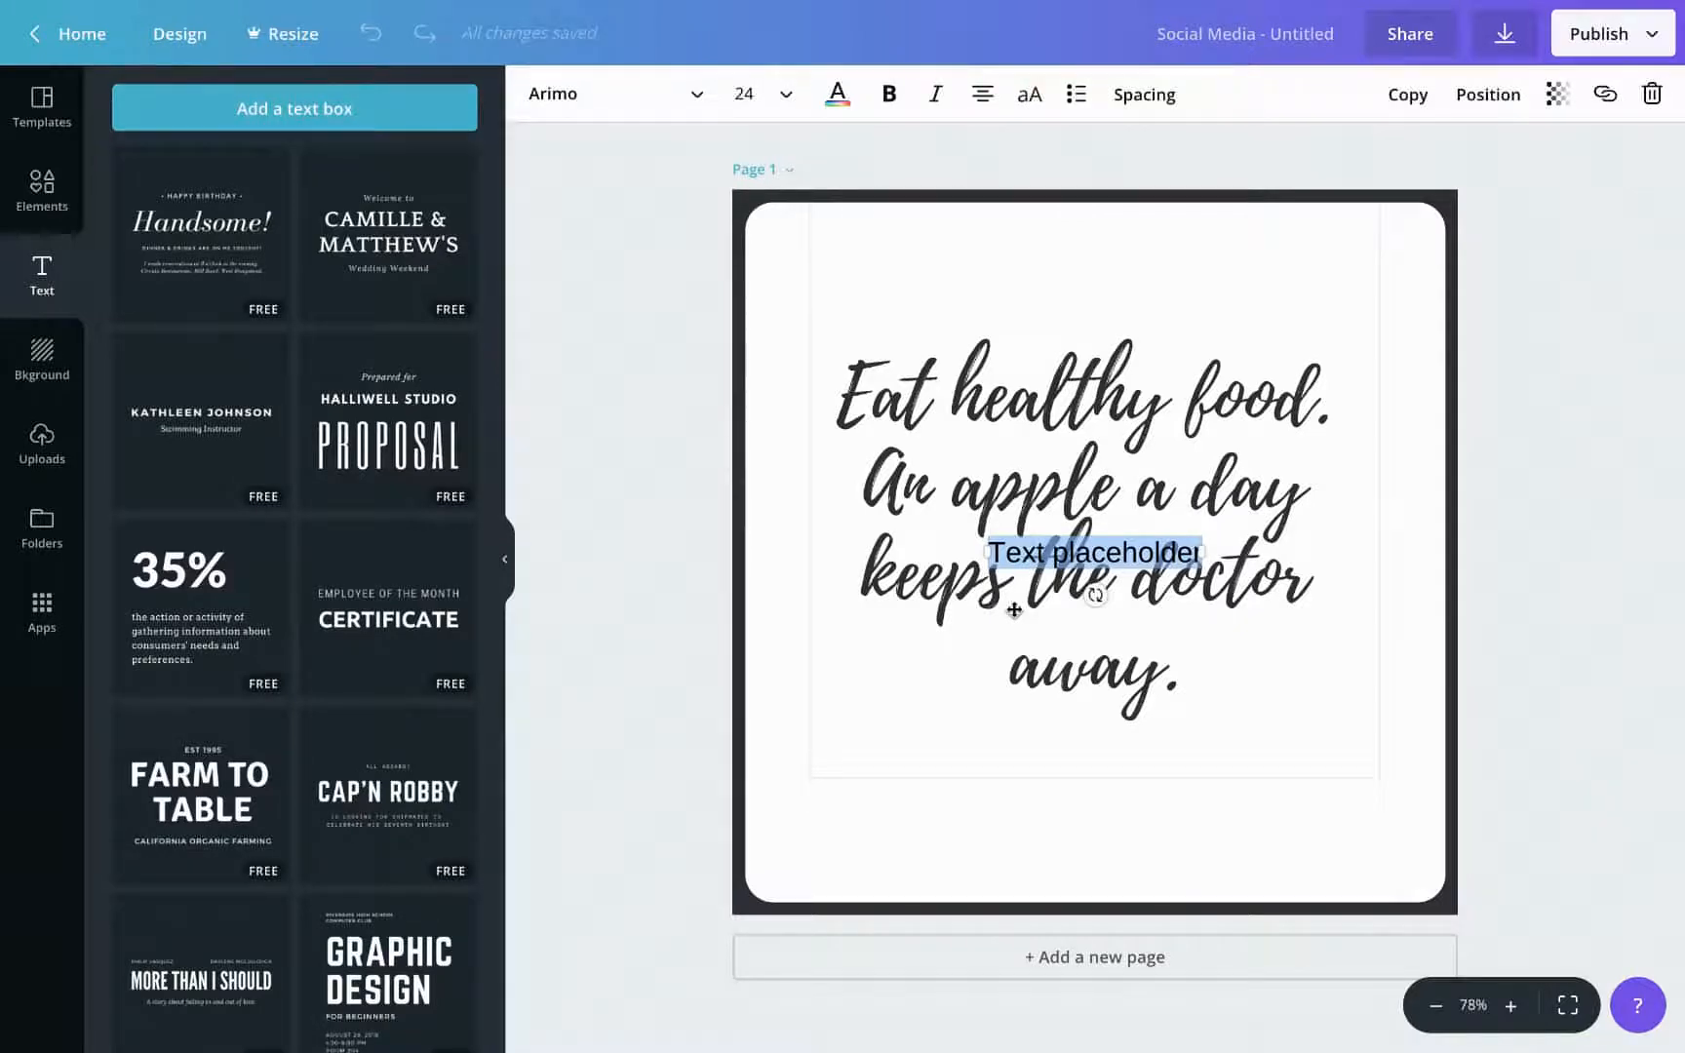
type("Test Registered Dietitian")
left_click(992, 711)
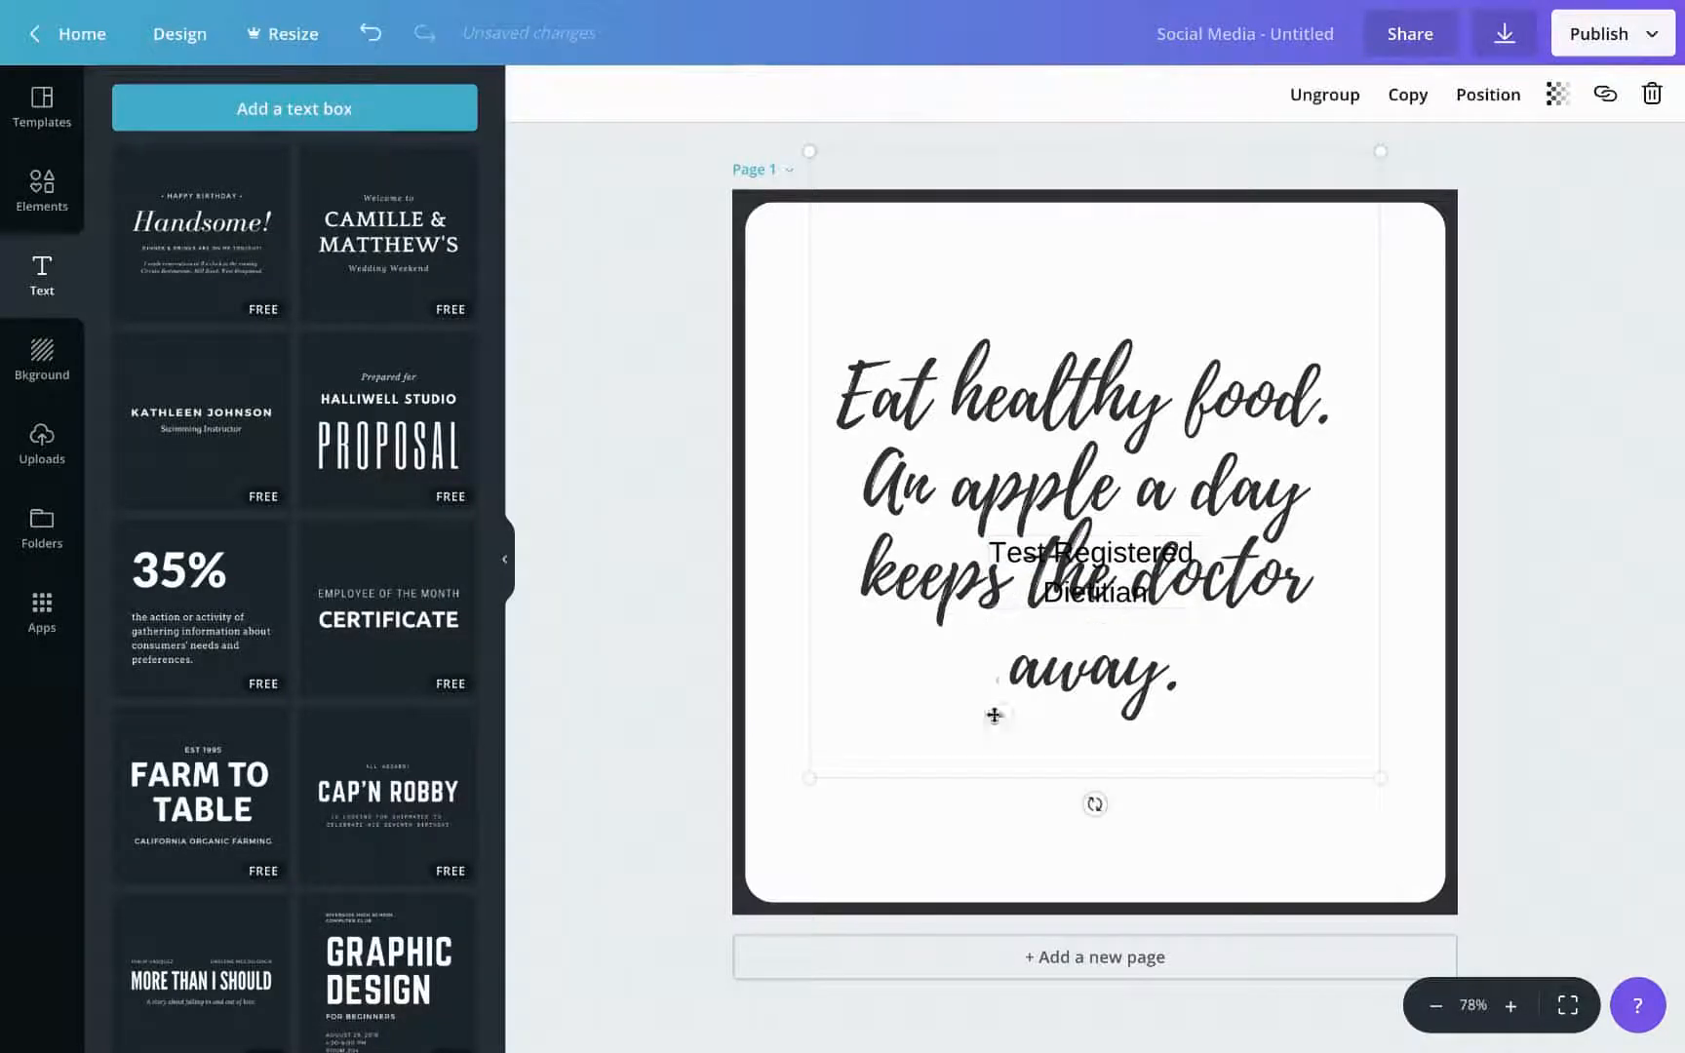
Place the "Test Registered Dietitian" text on one line in the card's lower-right corner
left_click_drag(1049, 589, 1024, 826)
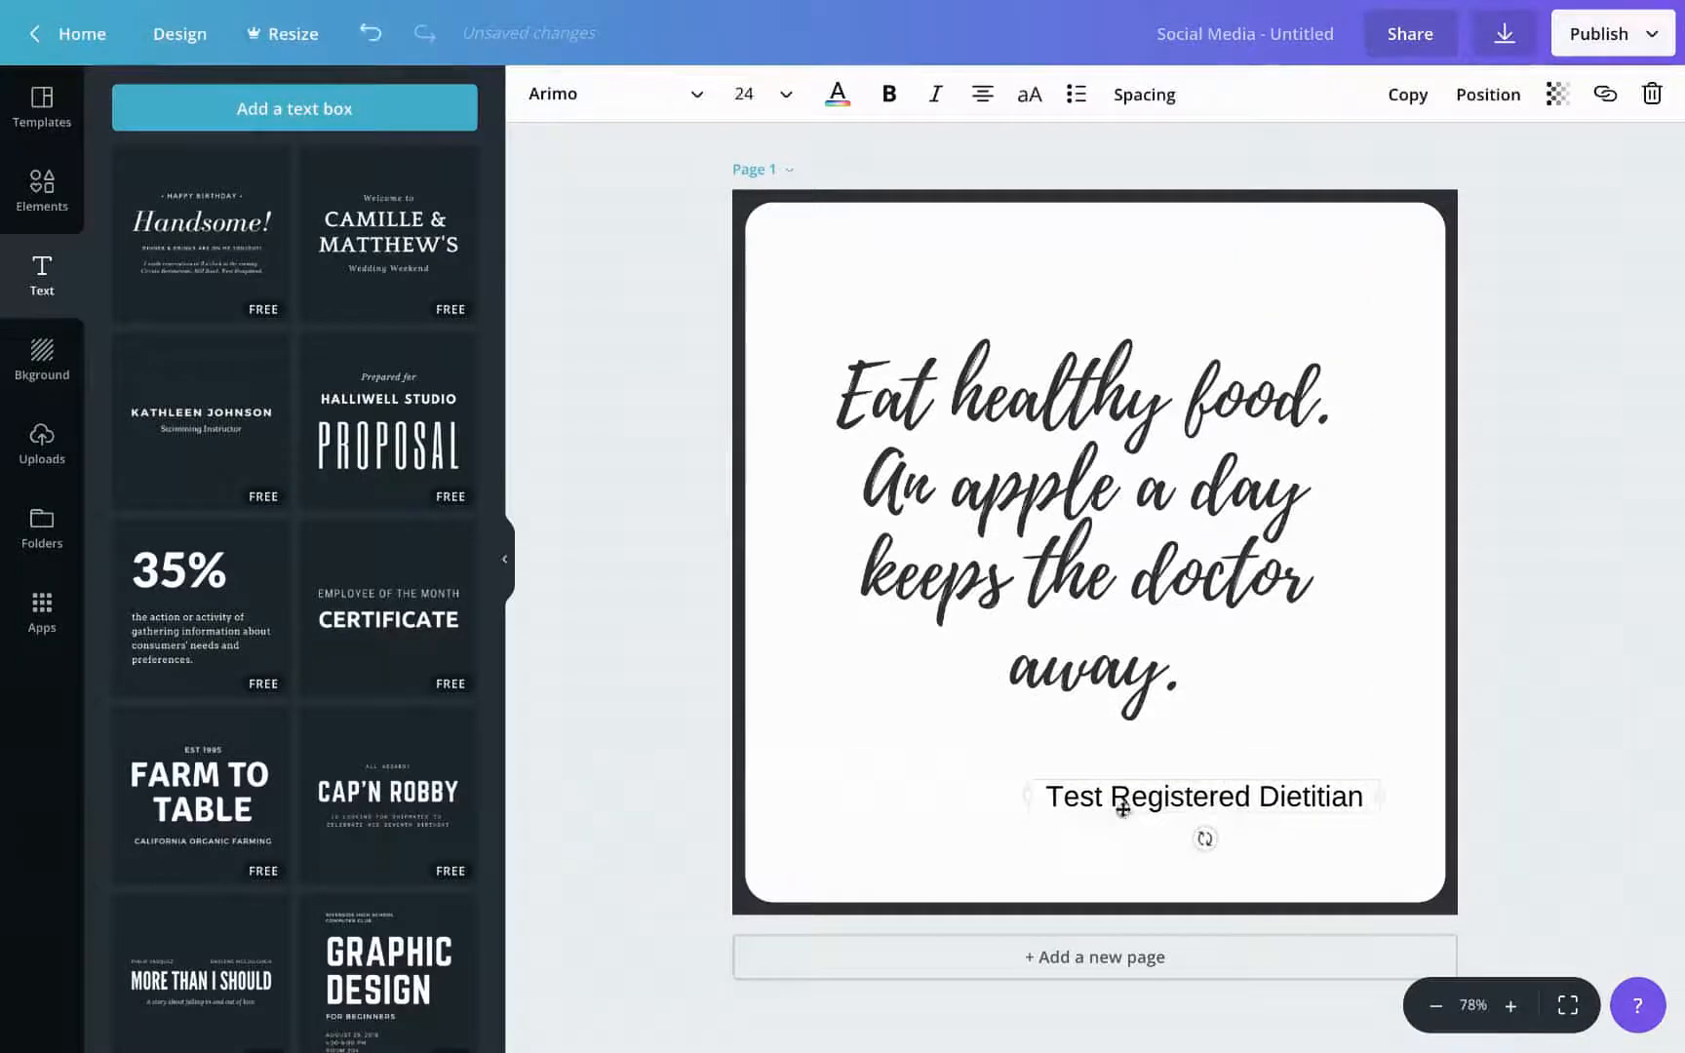
left_click_drag(1135, 809, 1170, 853)
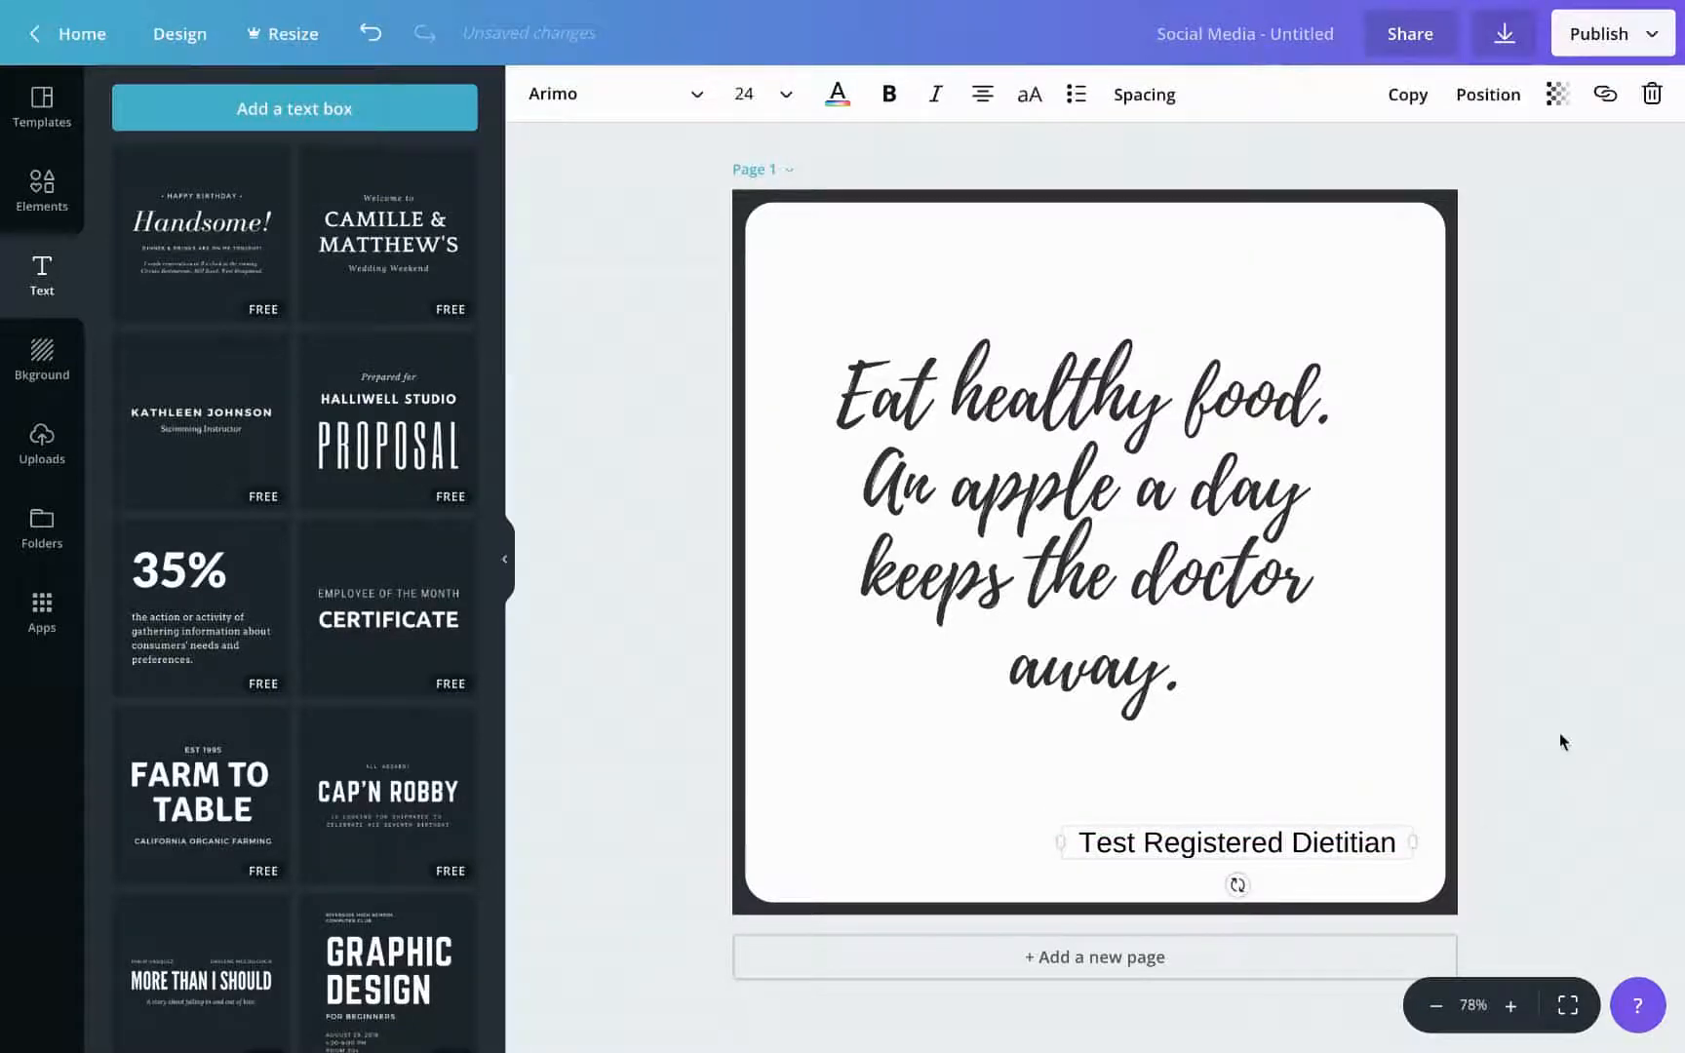
left_click(1559, 741)
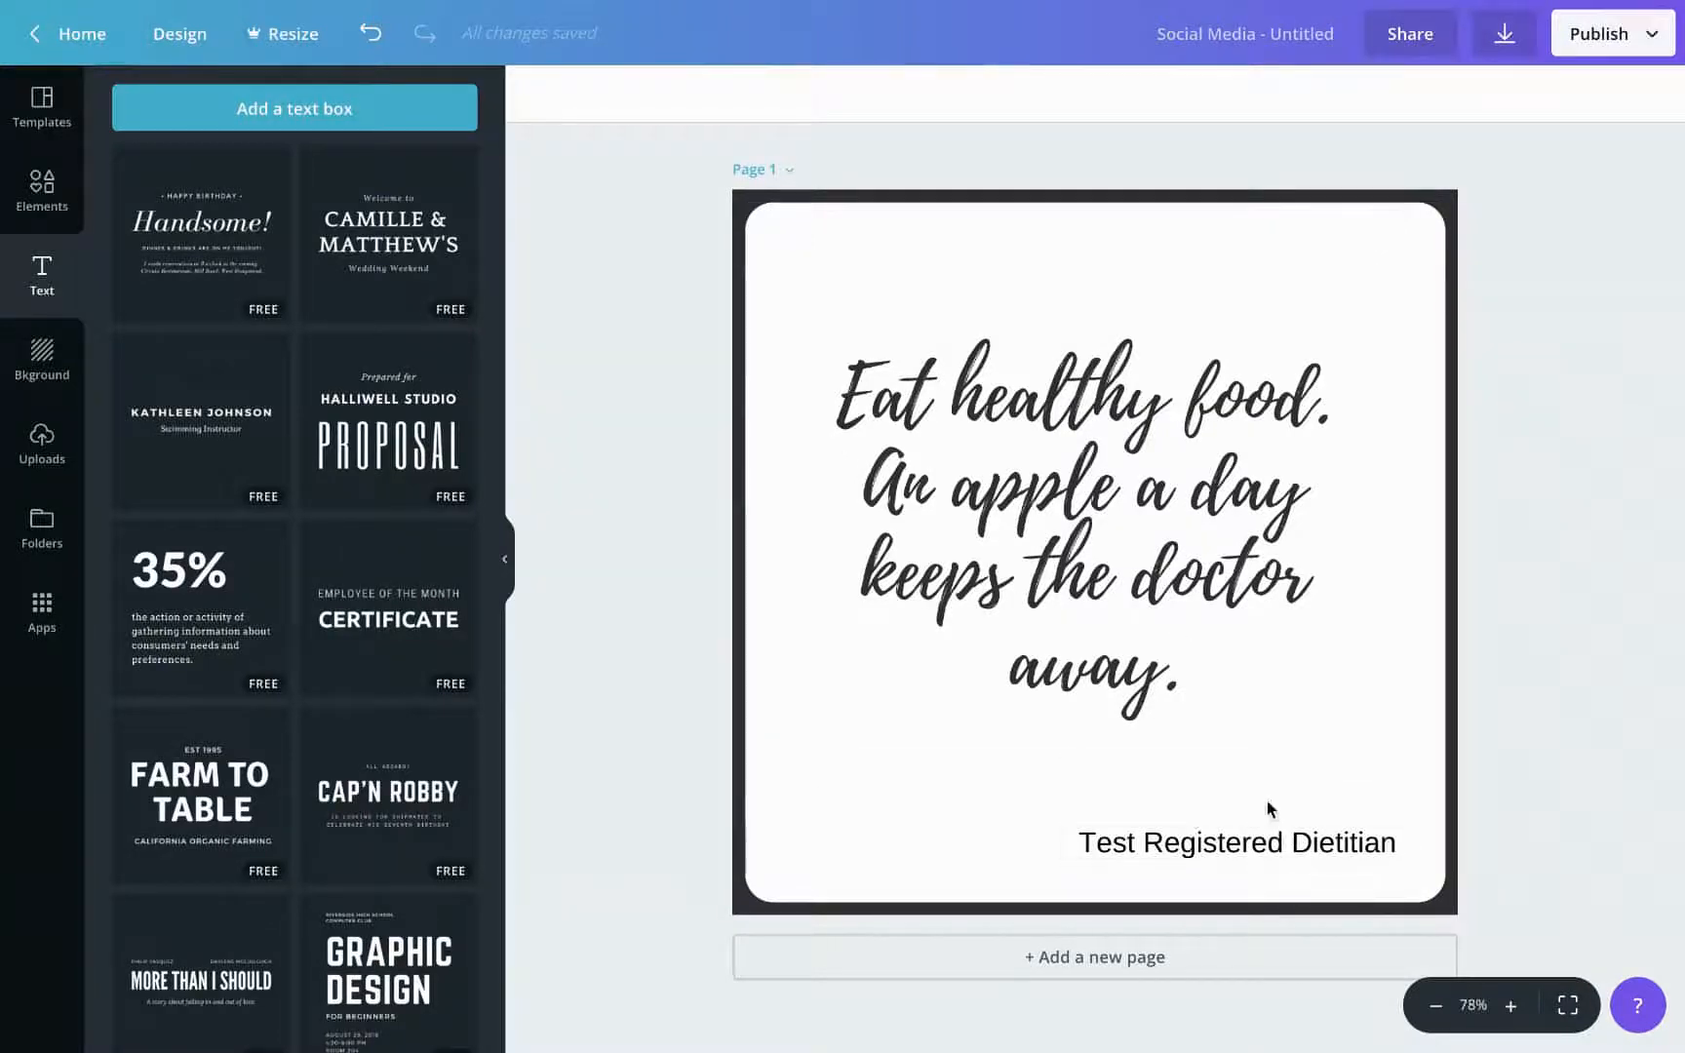
Recolor the healthy-eating quote text with the purple brand color
left_click(1065, 439)
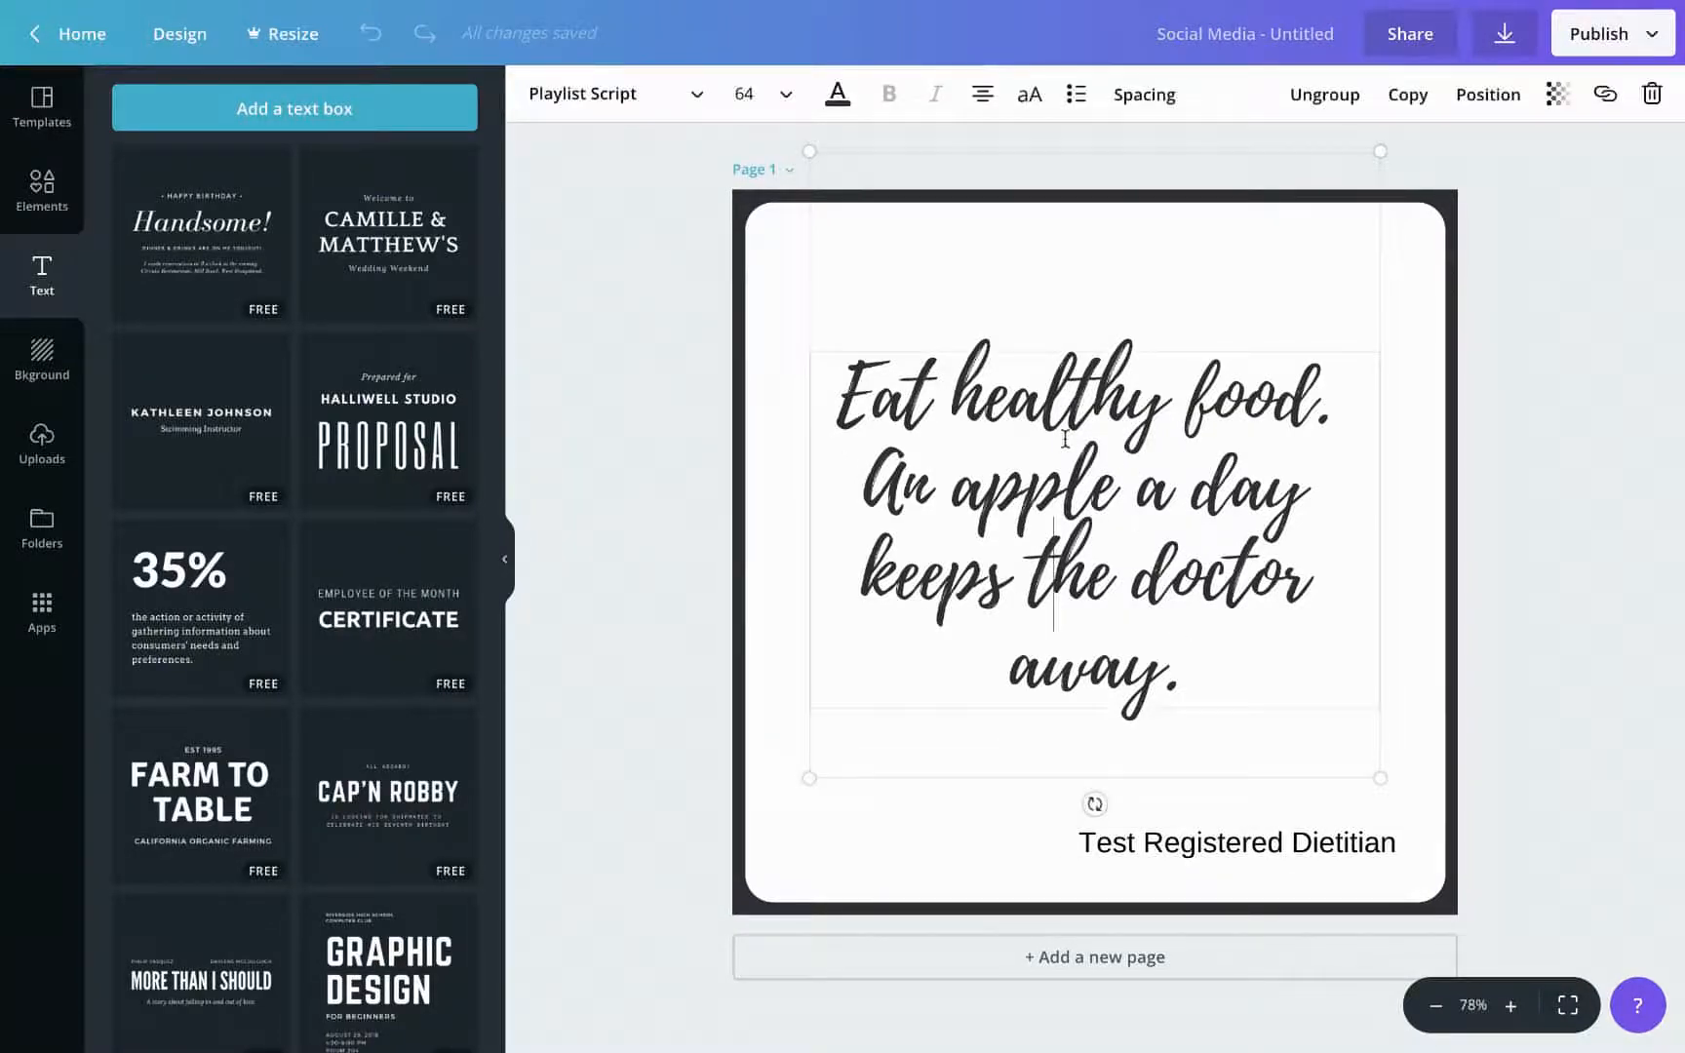
left_click(836, 92)
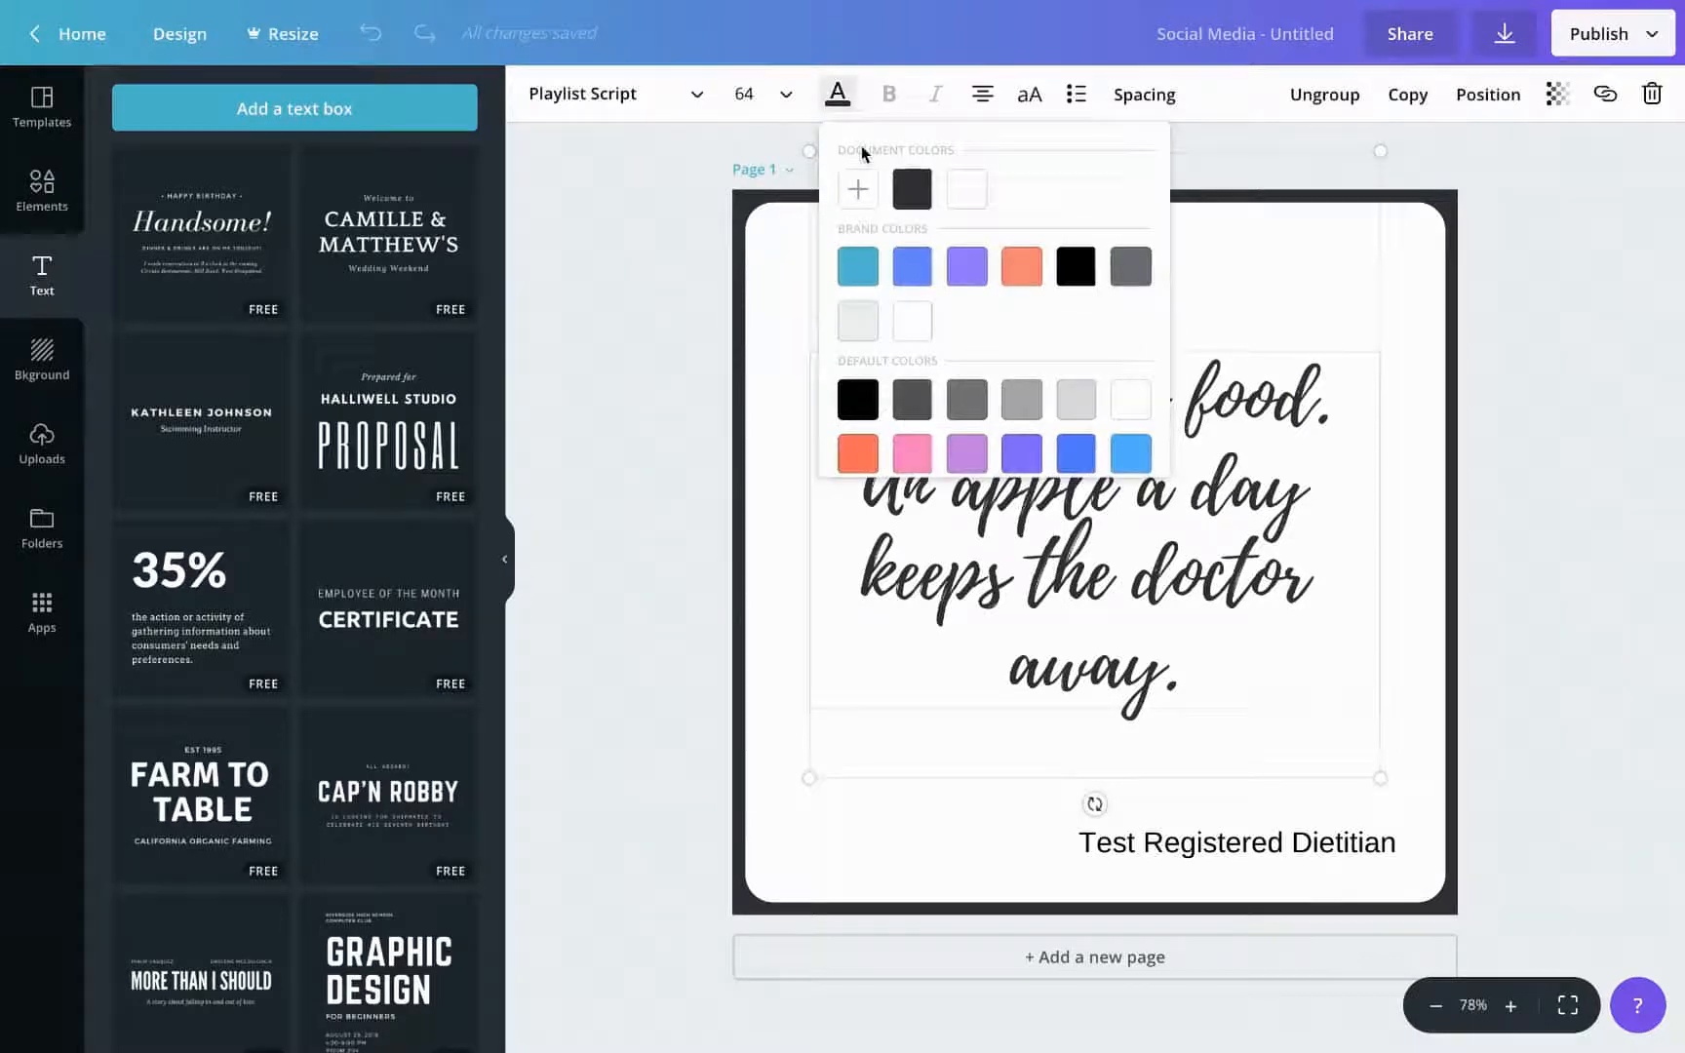
left_click(975, 281)
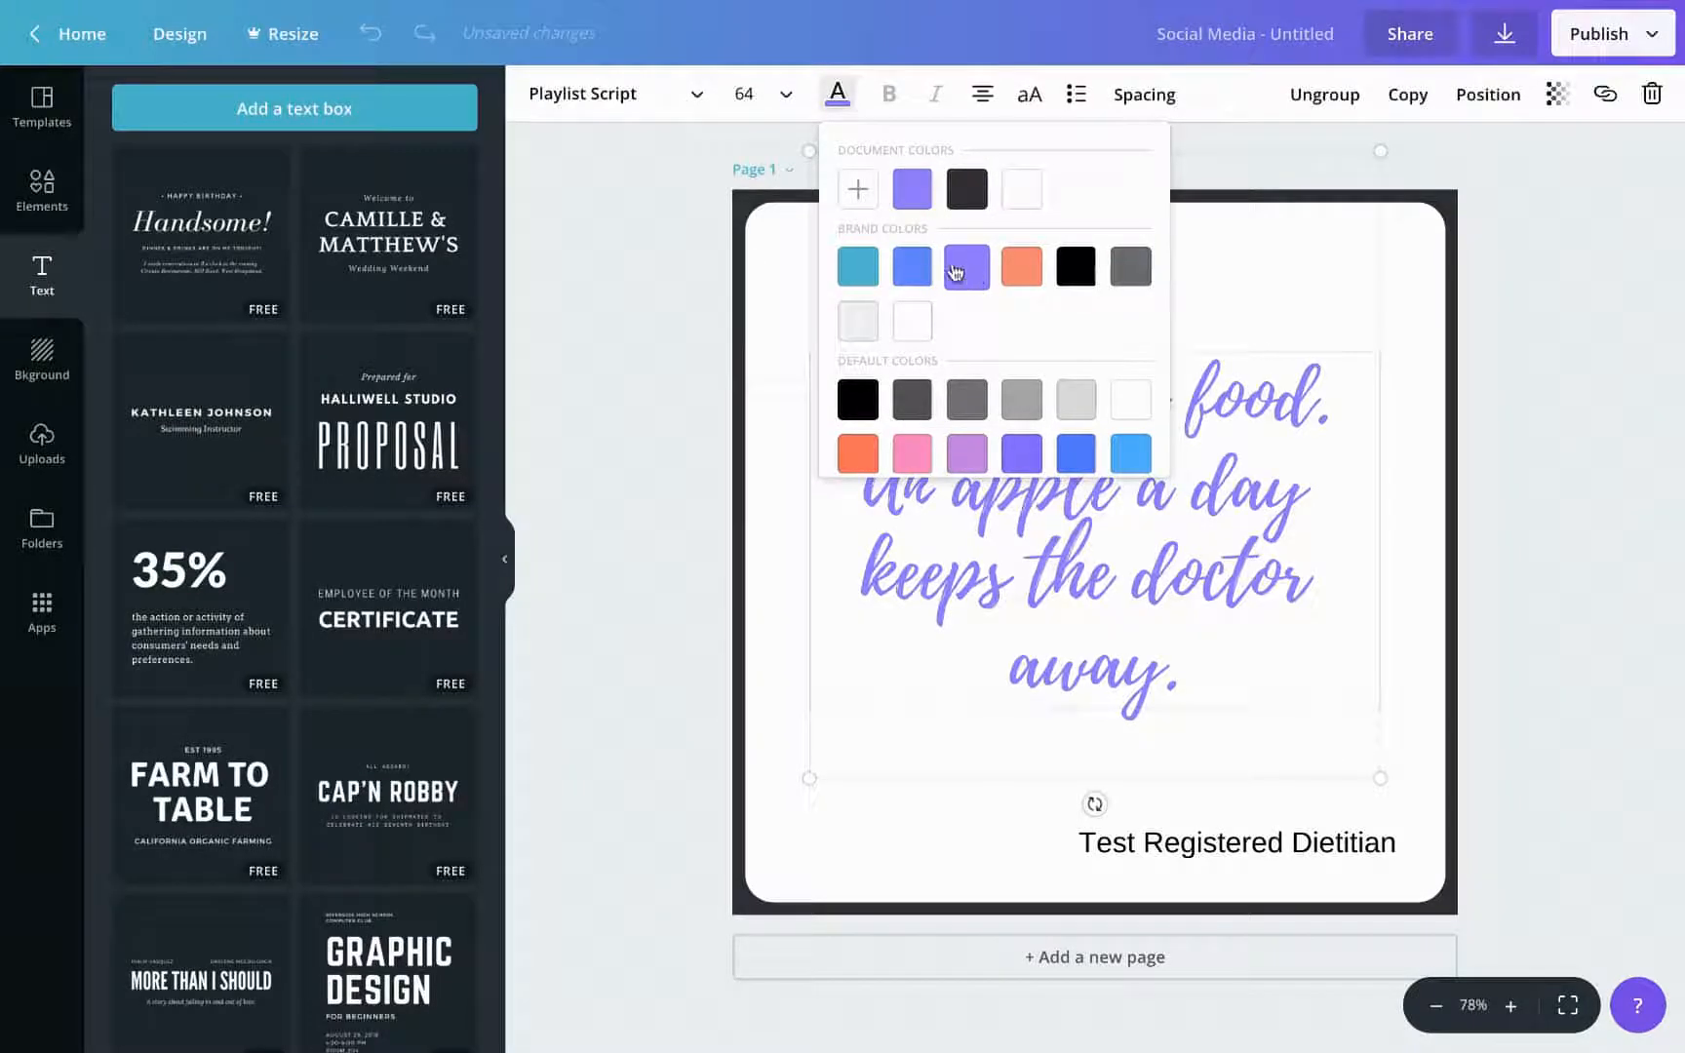
left_click(694, 312)
Change the dark border around the card to the same purple as the quote text
left_click(749, 215)
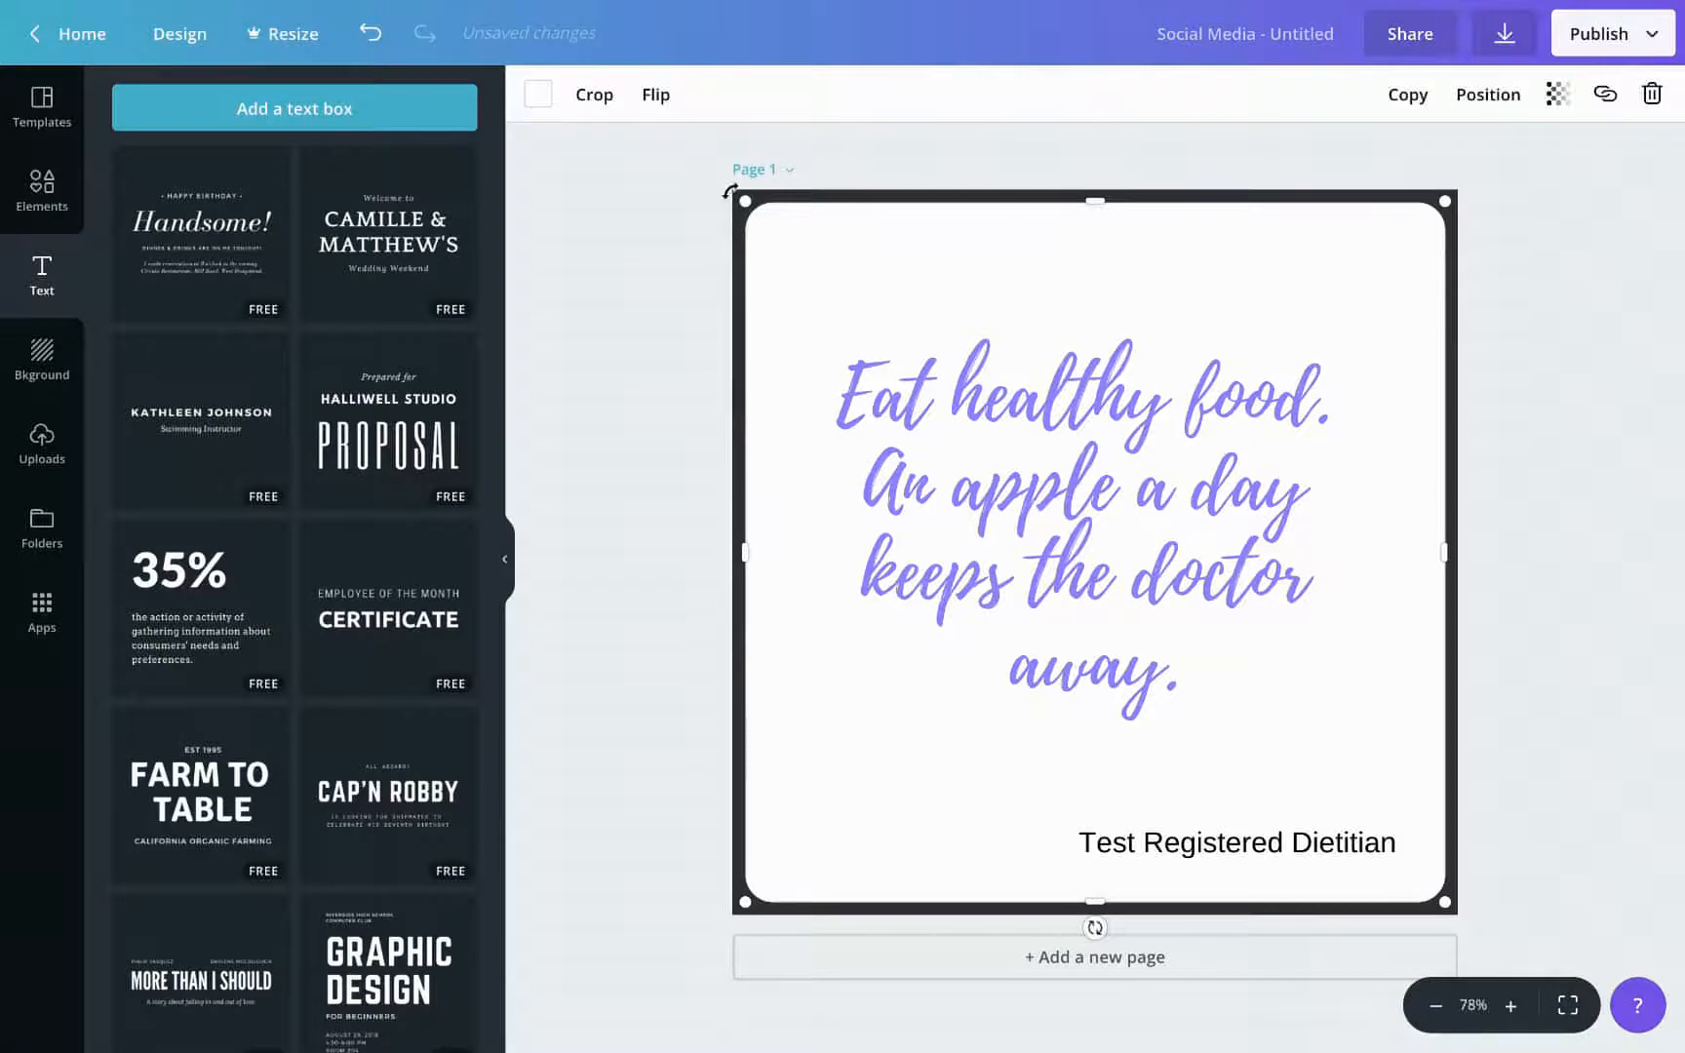
left_click(804, 197)
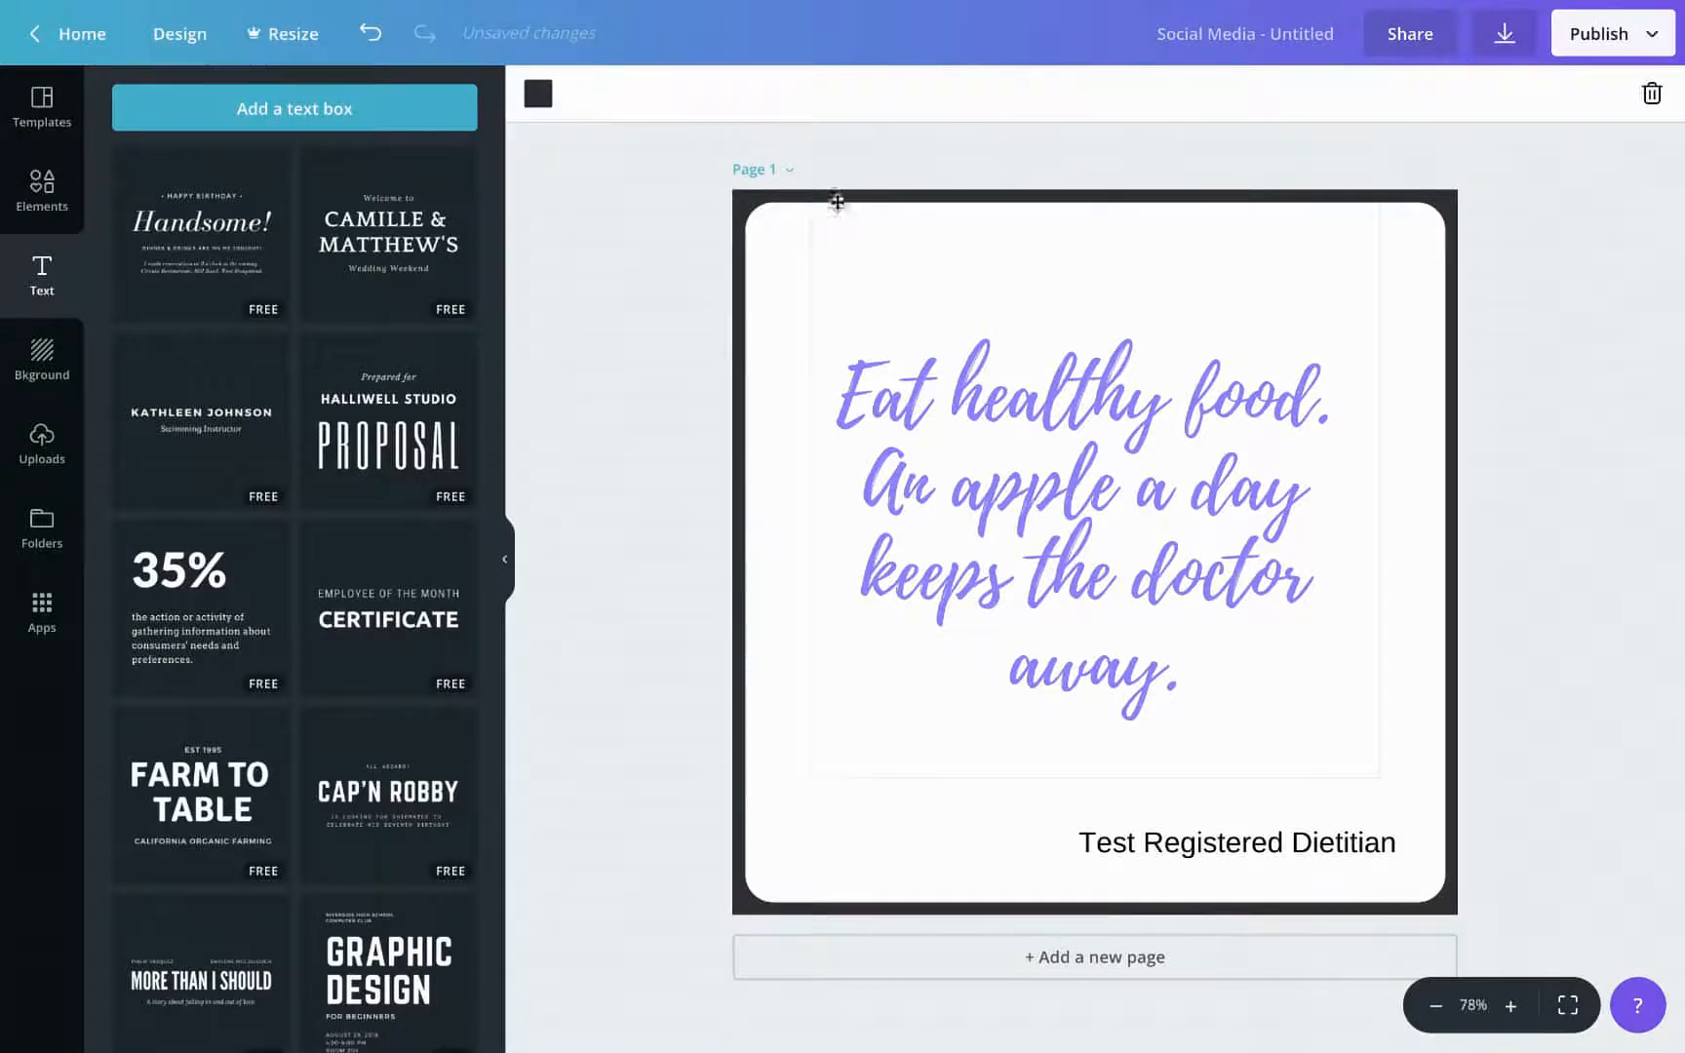
left_click(539, 96)
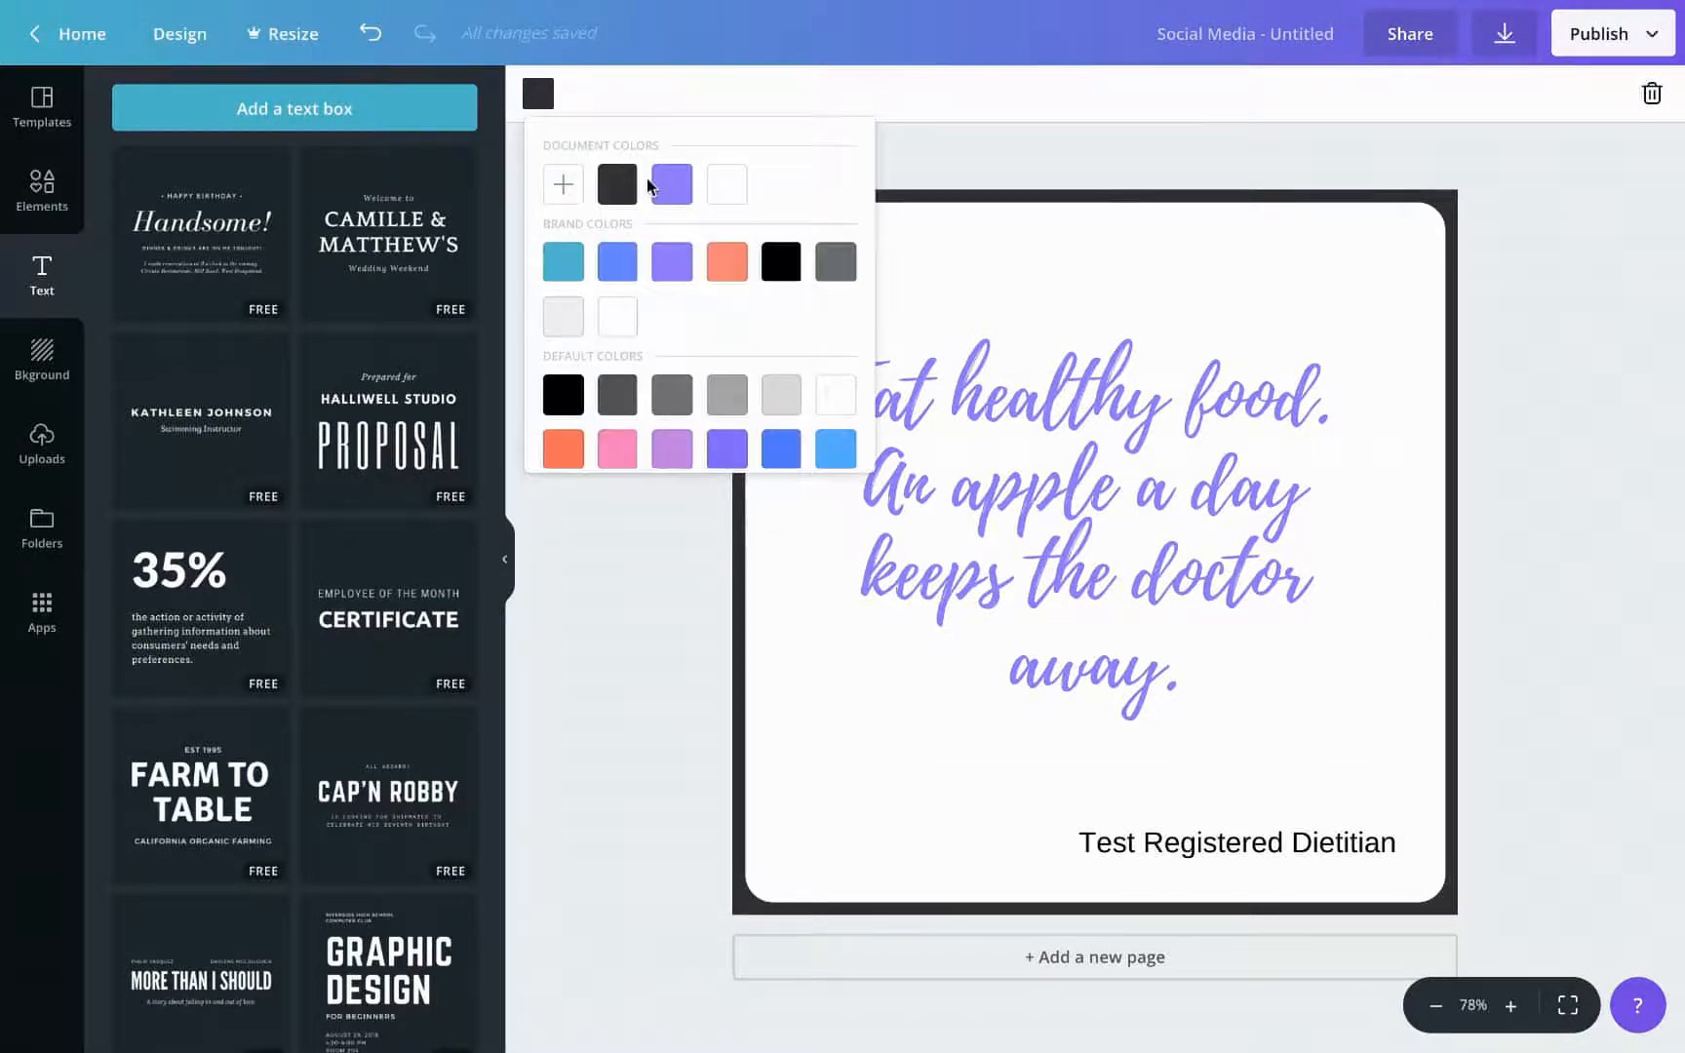
left_click(670, 184)
left_click(656, 629)
Recolor the whole "Test Registered Dietitian" line with the purple document color
left_click(1273, 851)
left_click(1266, 830)
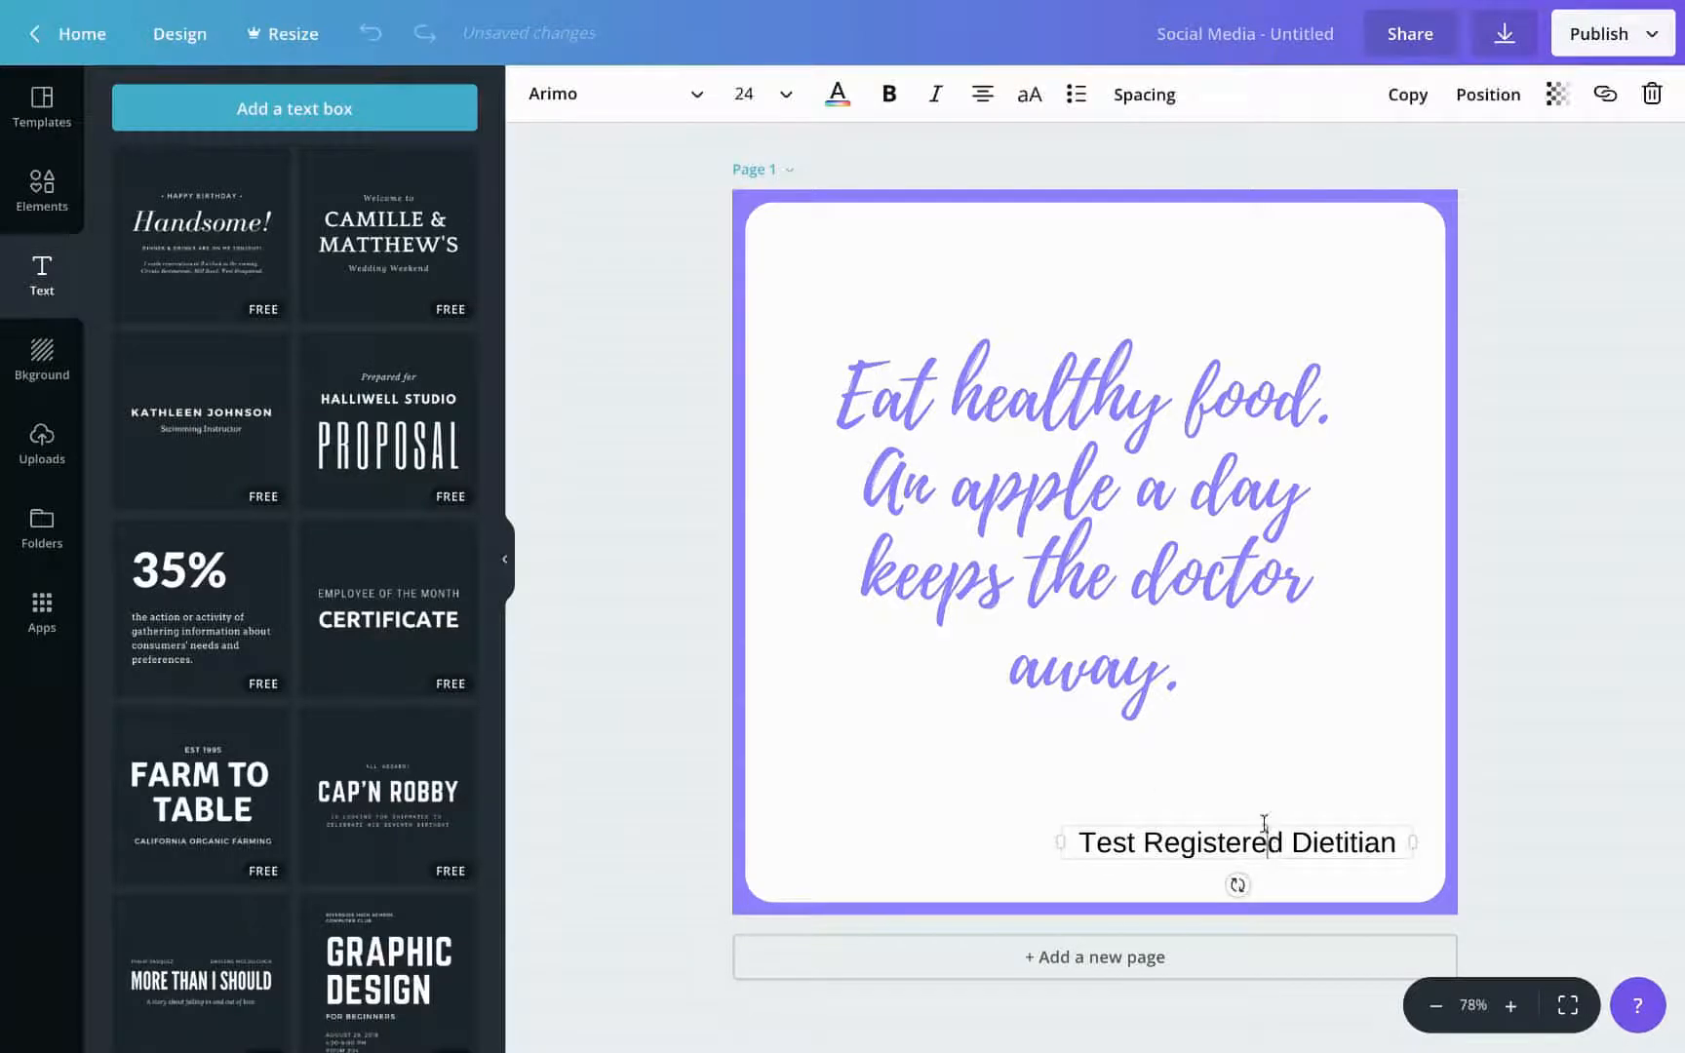
triple_click(1392, 835)
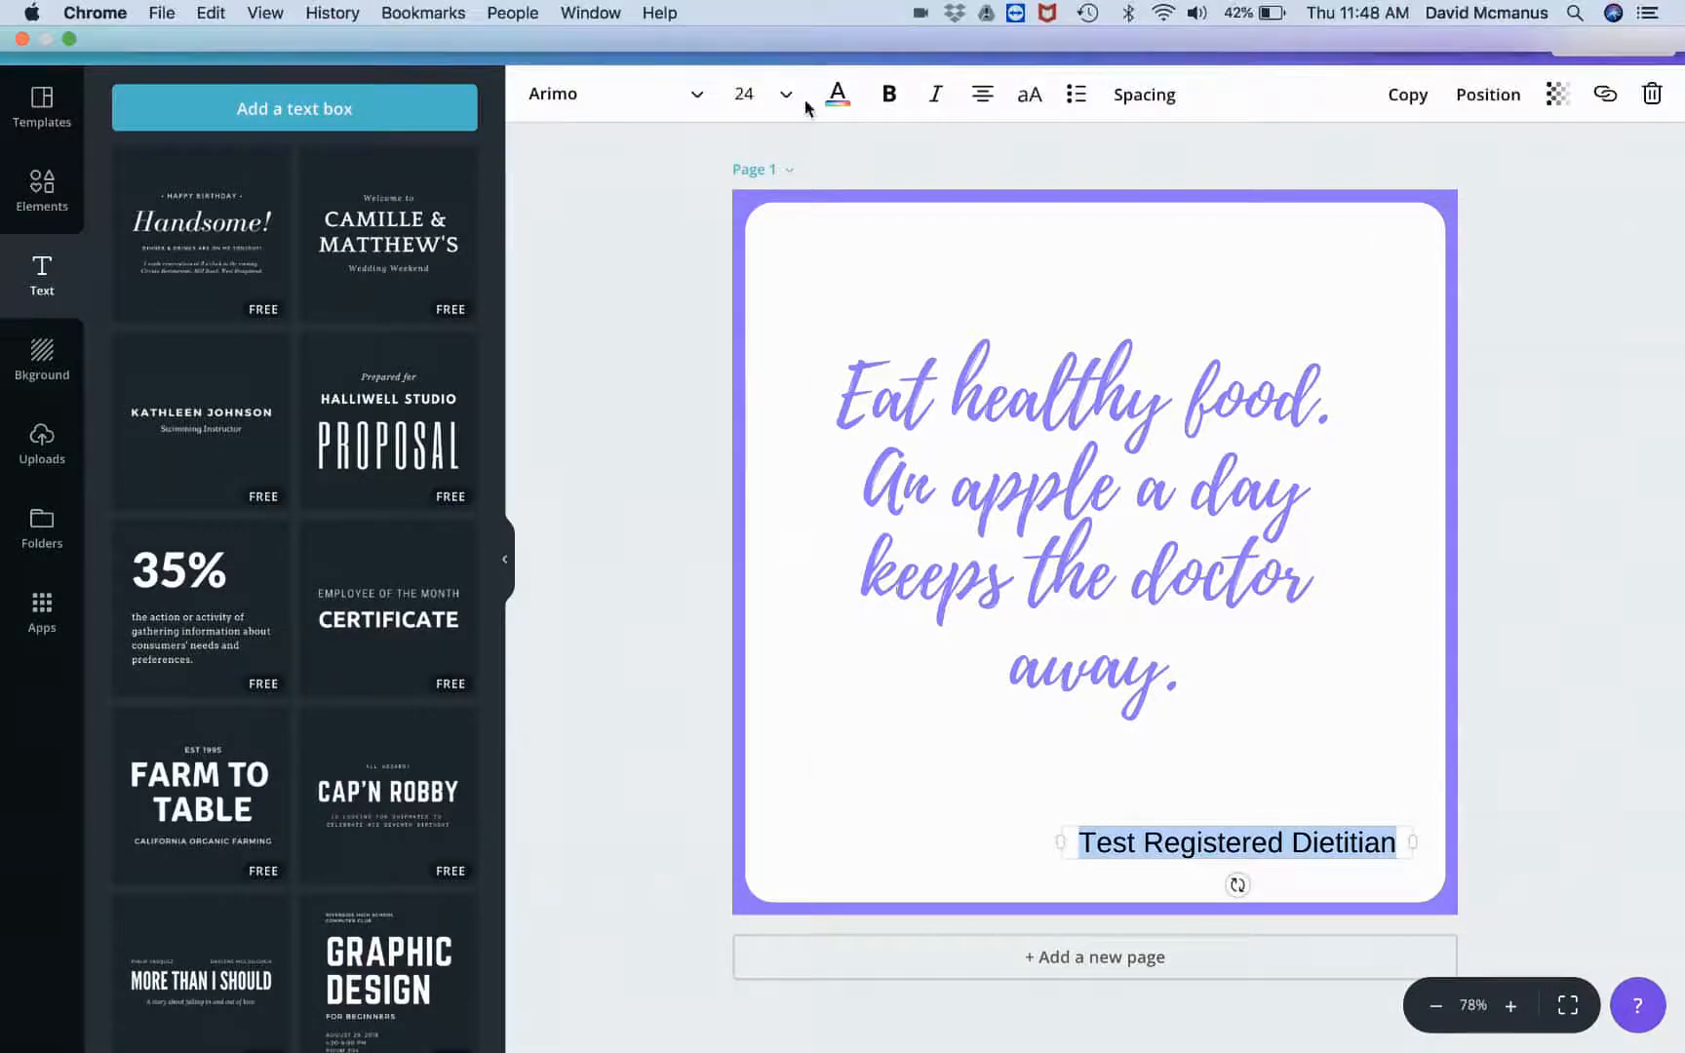
left_click(836, 94)
left_click(954, 191)
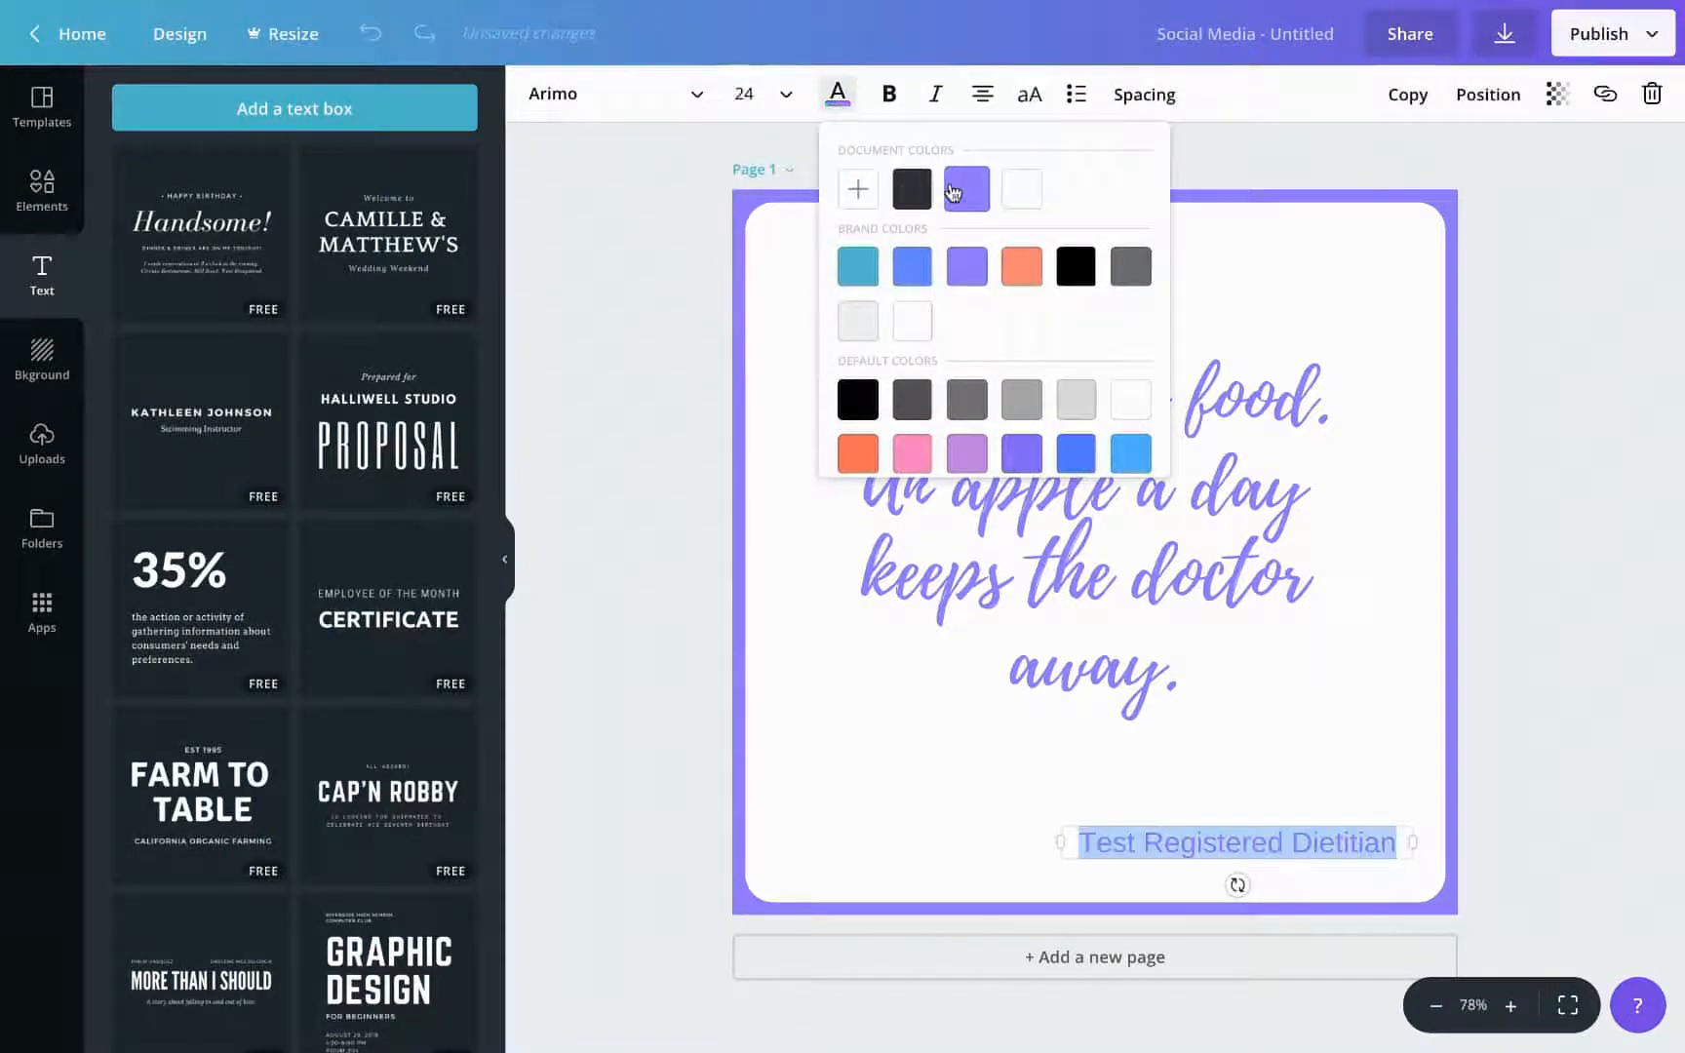
left_click(608, 617)
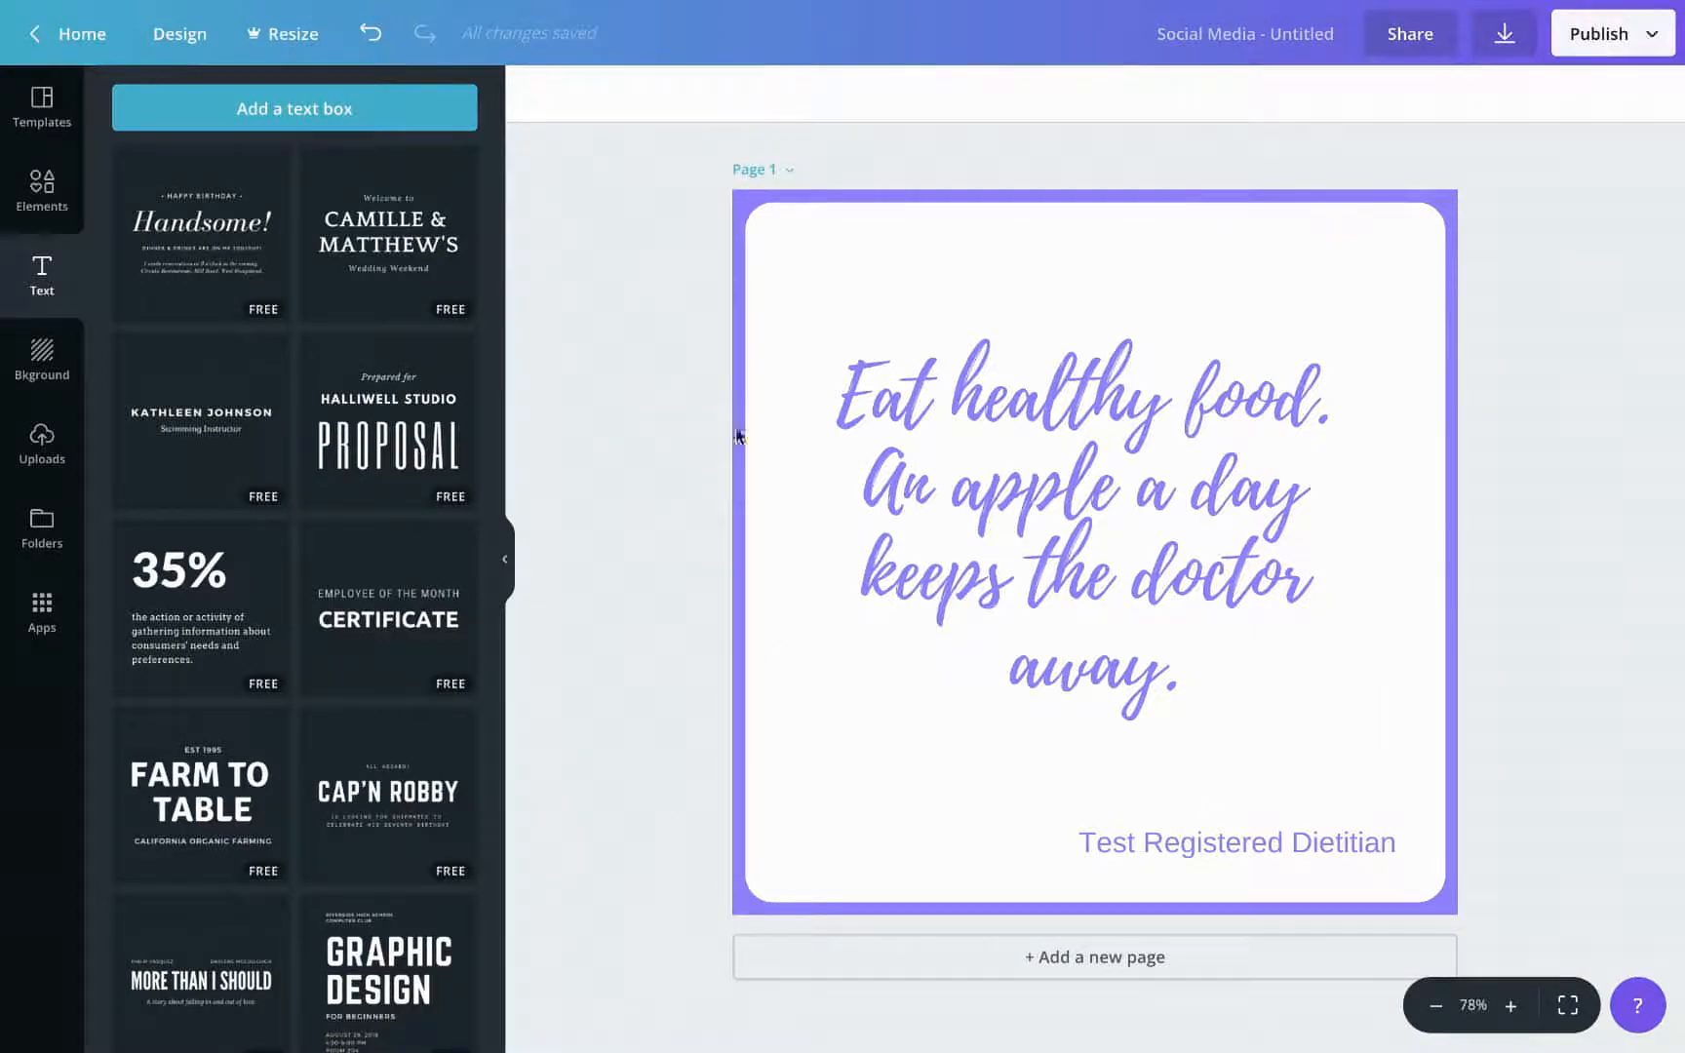
Duplicate the finished page and replace the quote on the copy with "Test test."
left_click(789, 168)
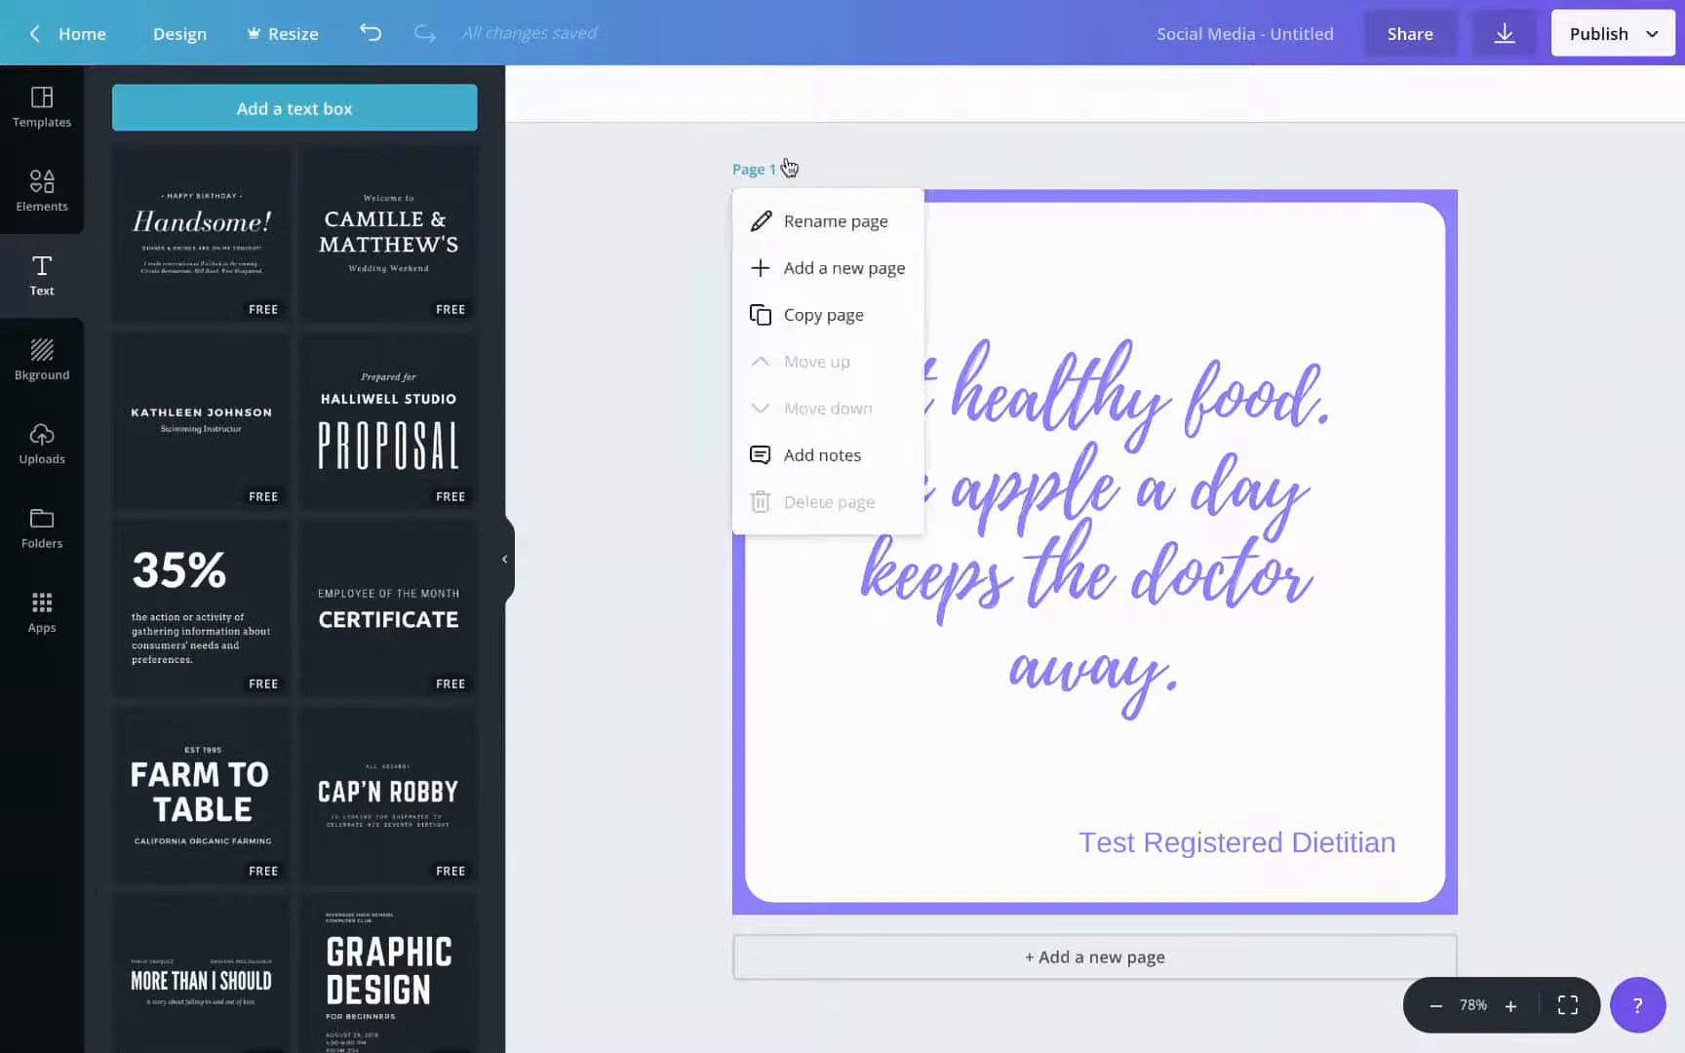
left_click(822, 316)
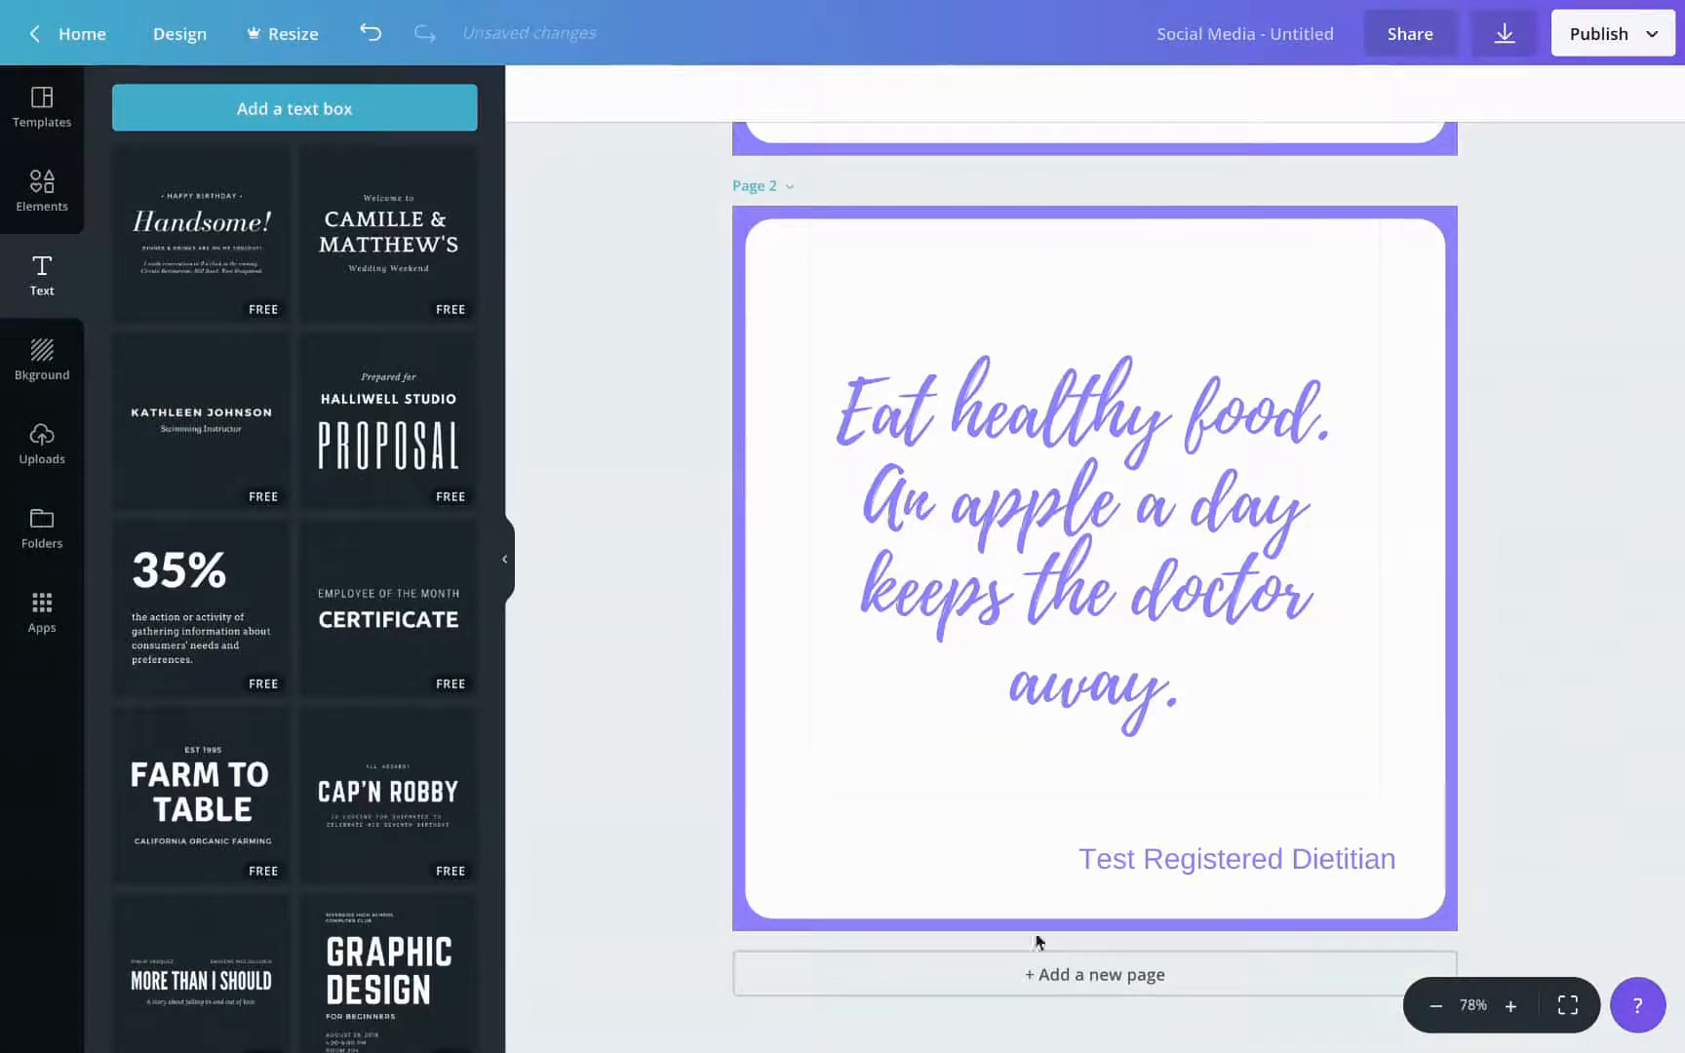
double_click(1121, 604)
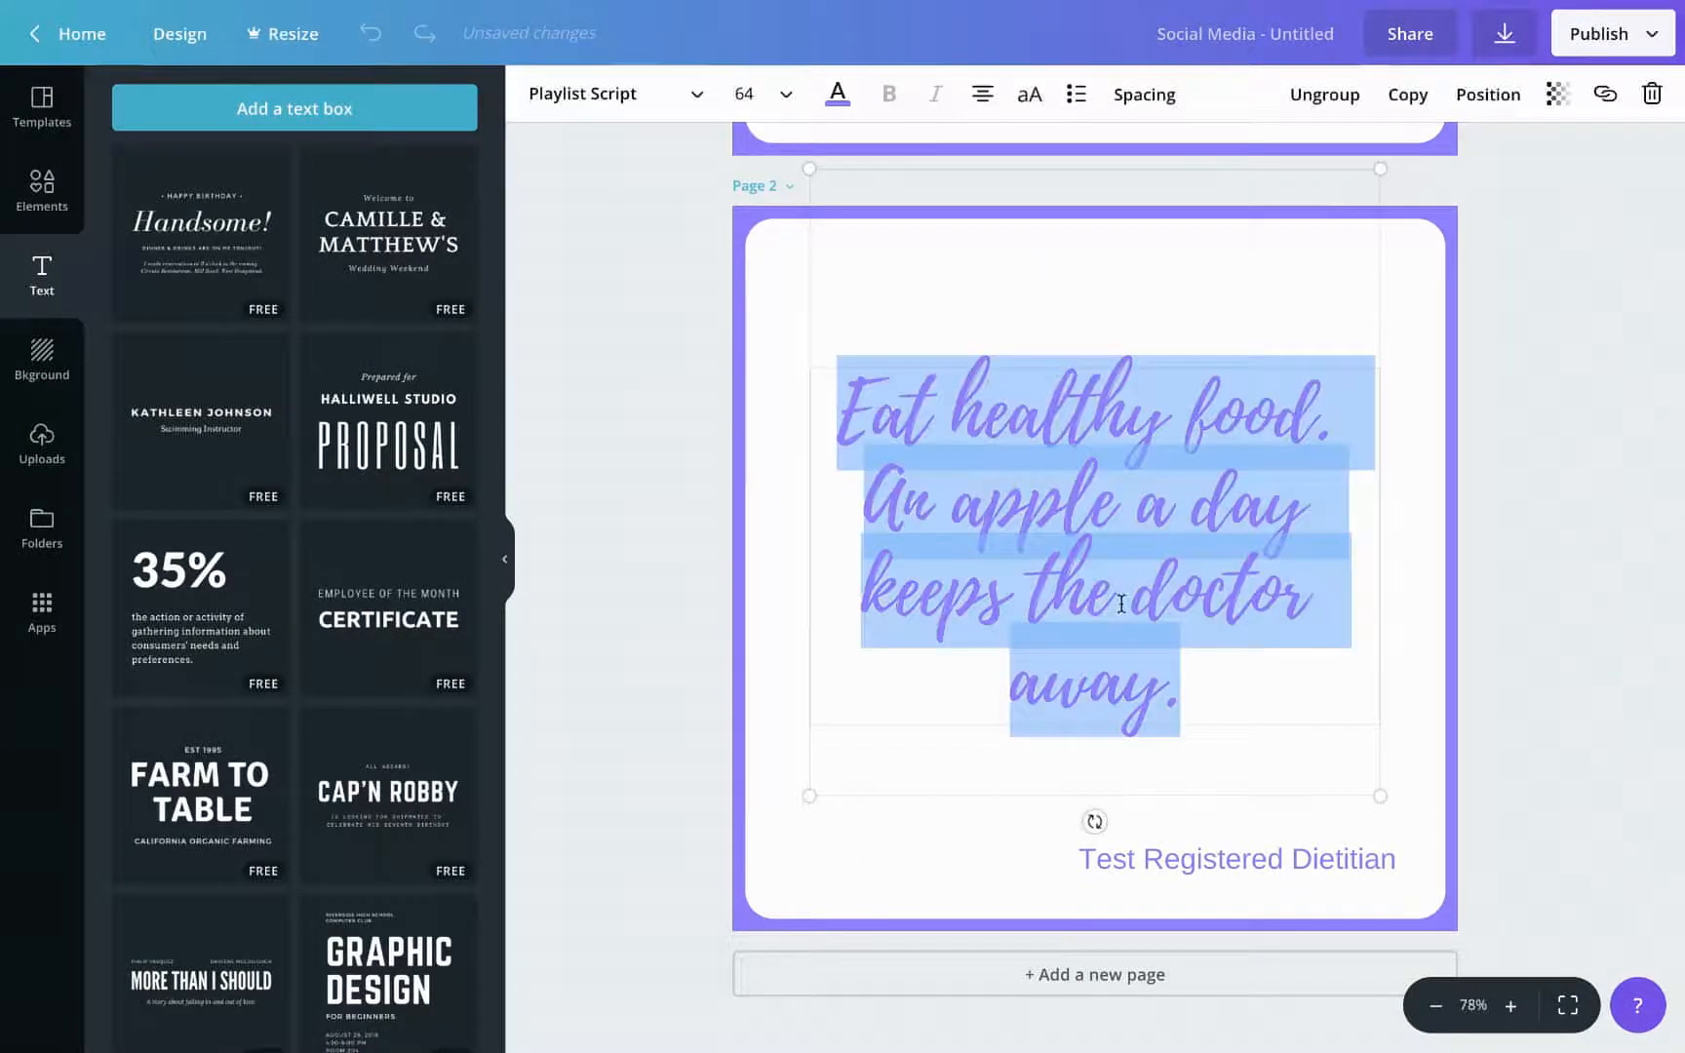
type("Test")
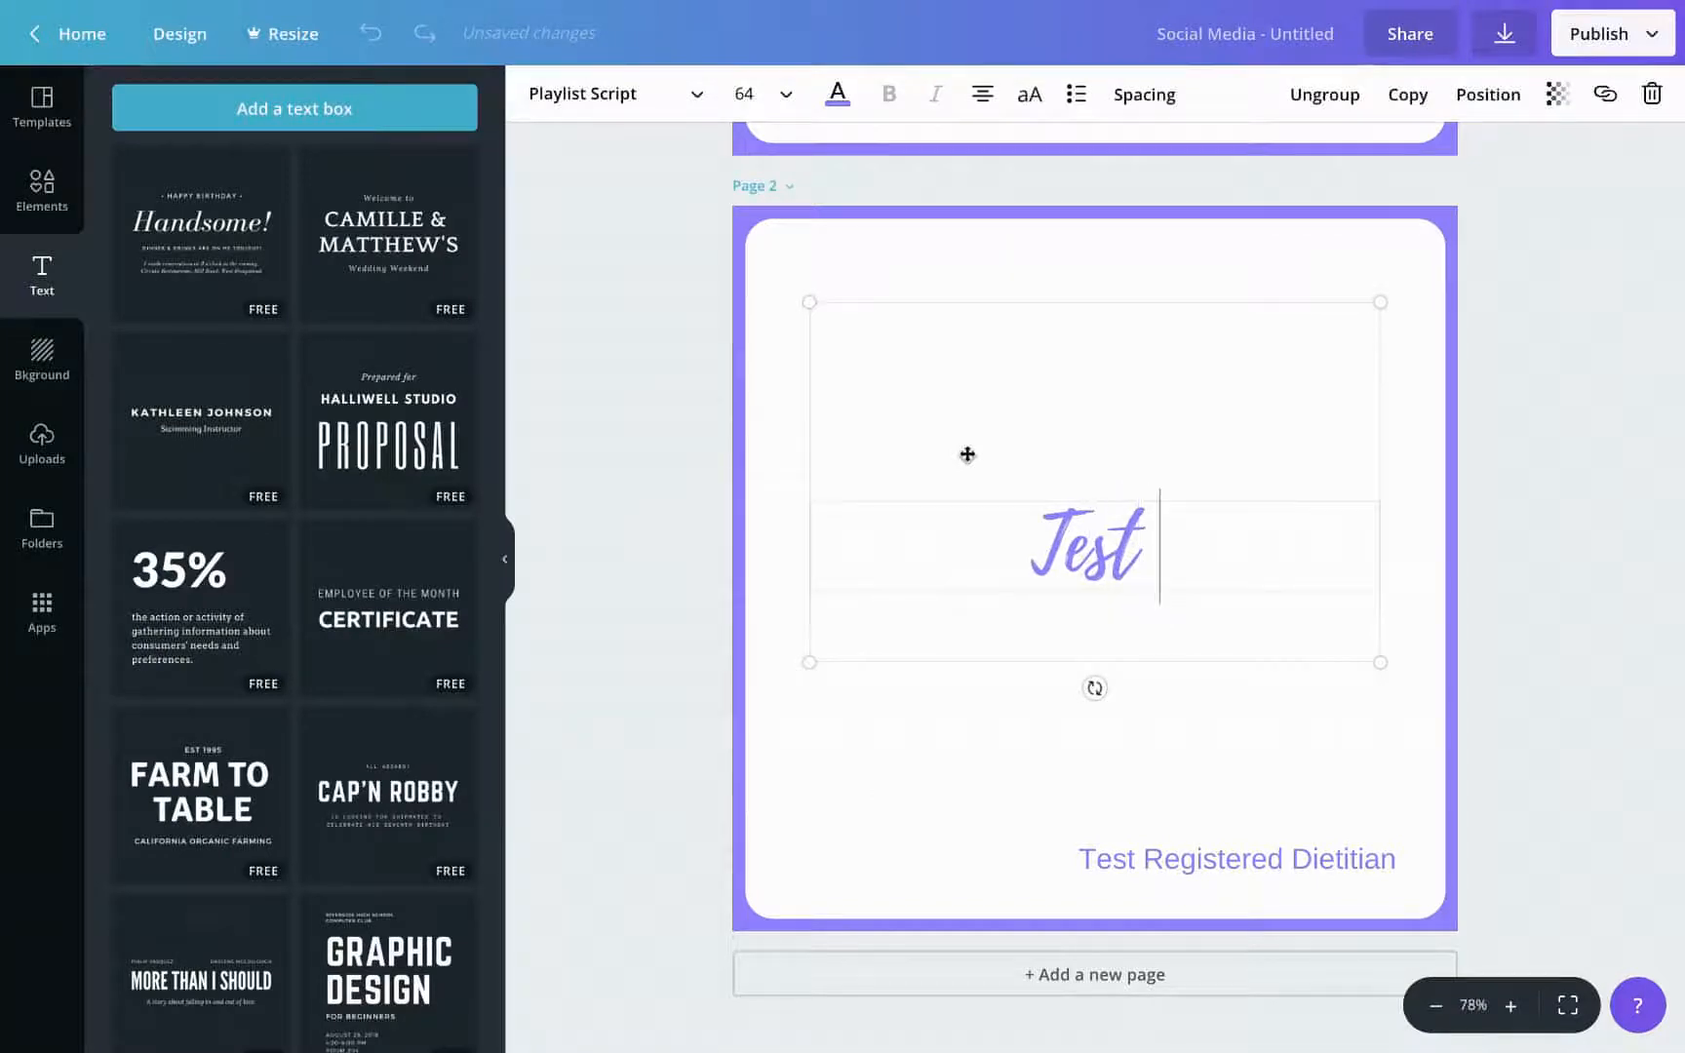
type(" test.")
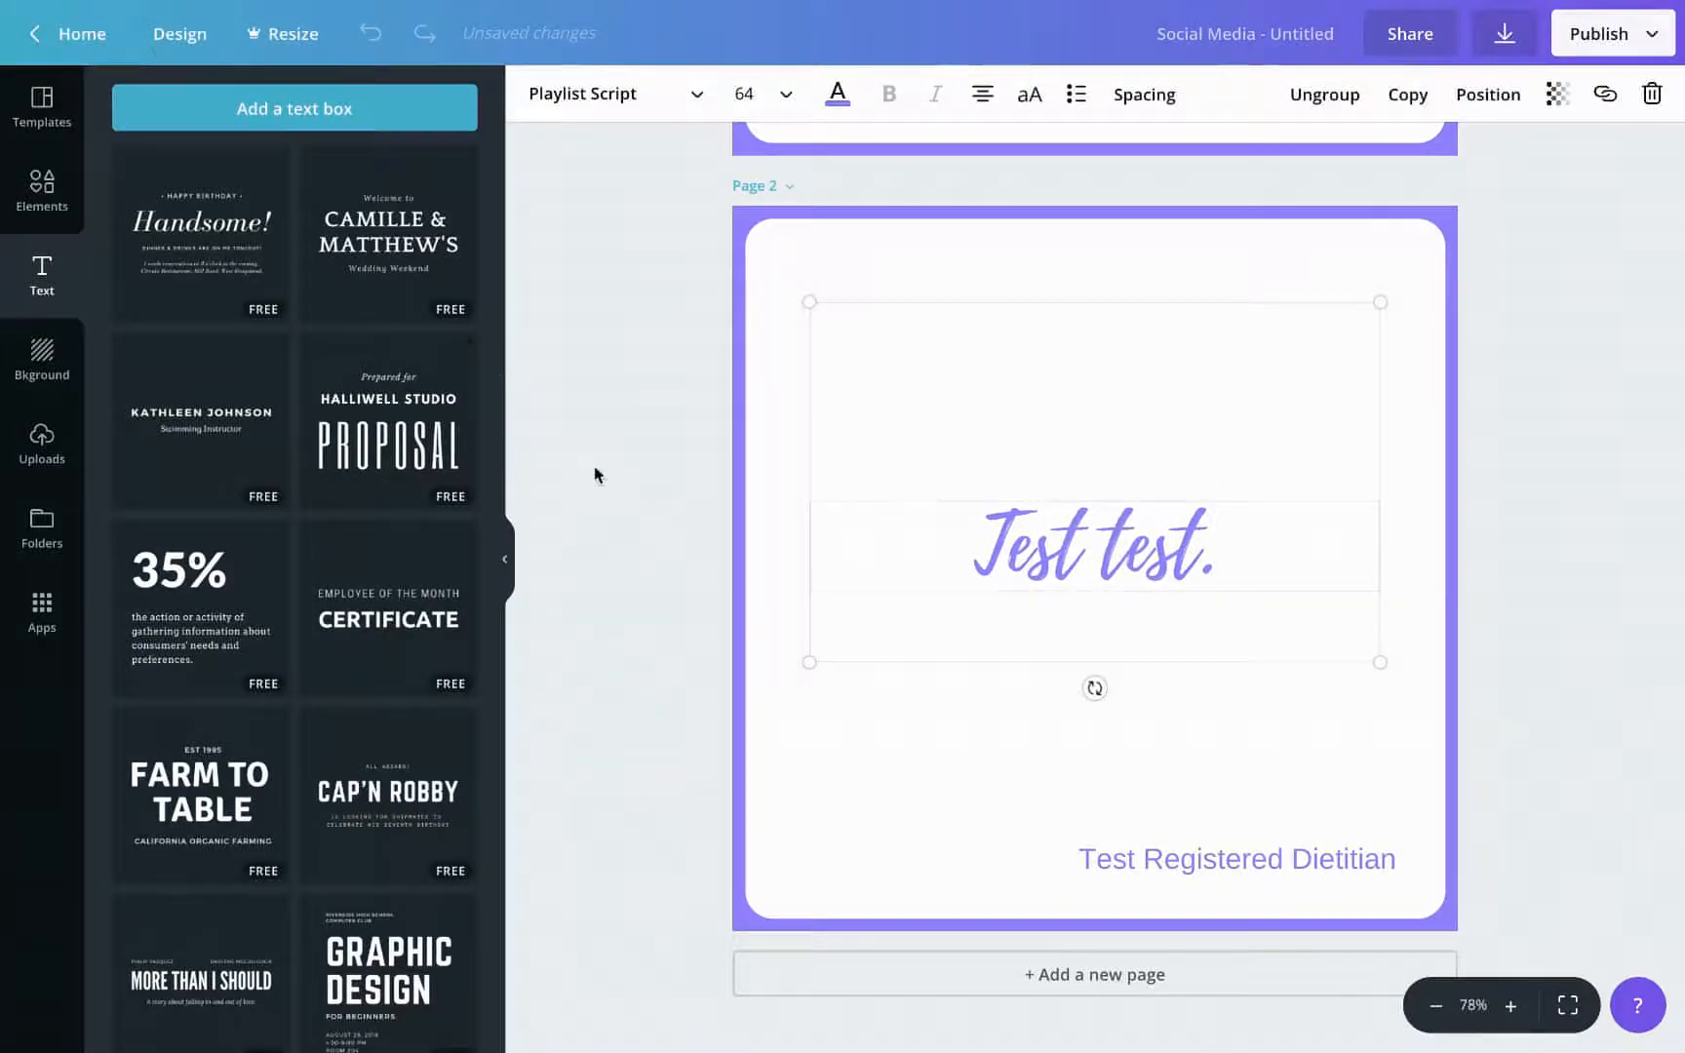
left_click(598, 474)
Download all pages of the design as PNG and dismiss the Canva for Work trial offer
scroll(716, 568, "up", 6)
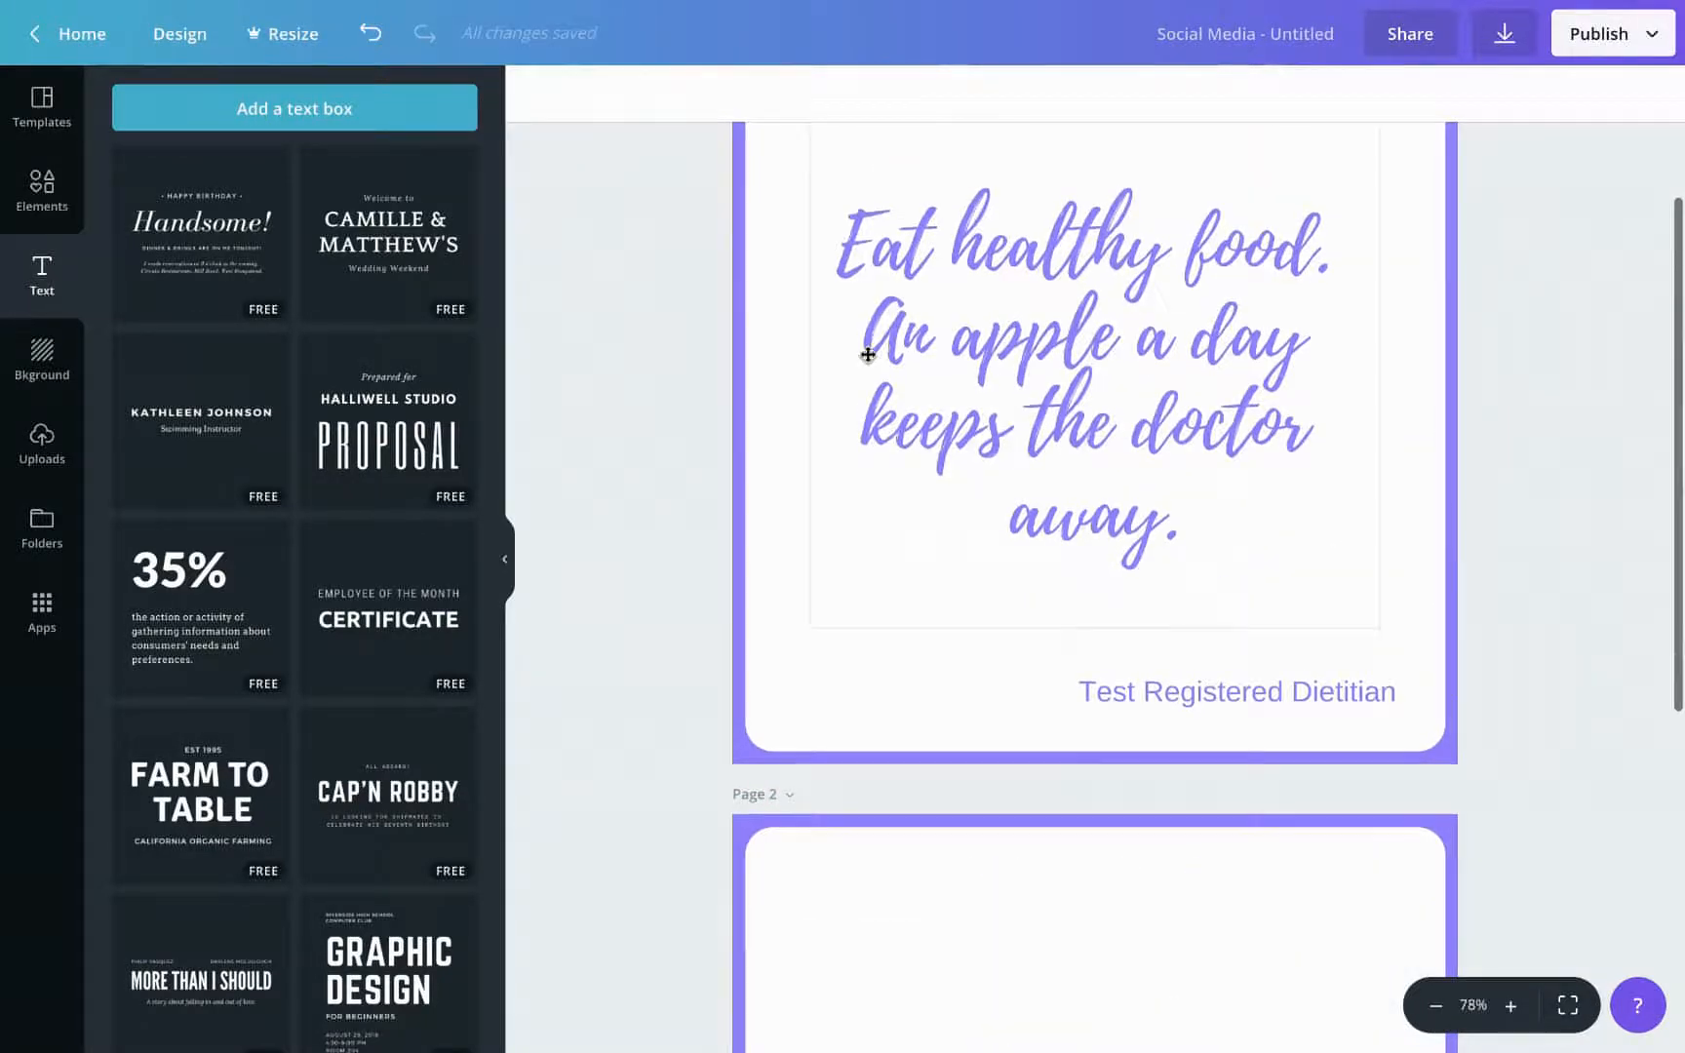
scroll(868, 355, "up", 1)
scroll(673, 444, "down", 8)
scroll(673, 444, "up", 6)
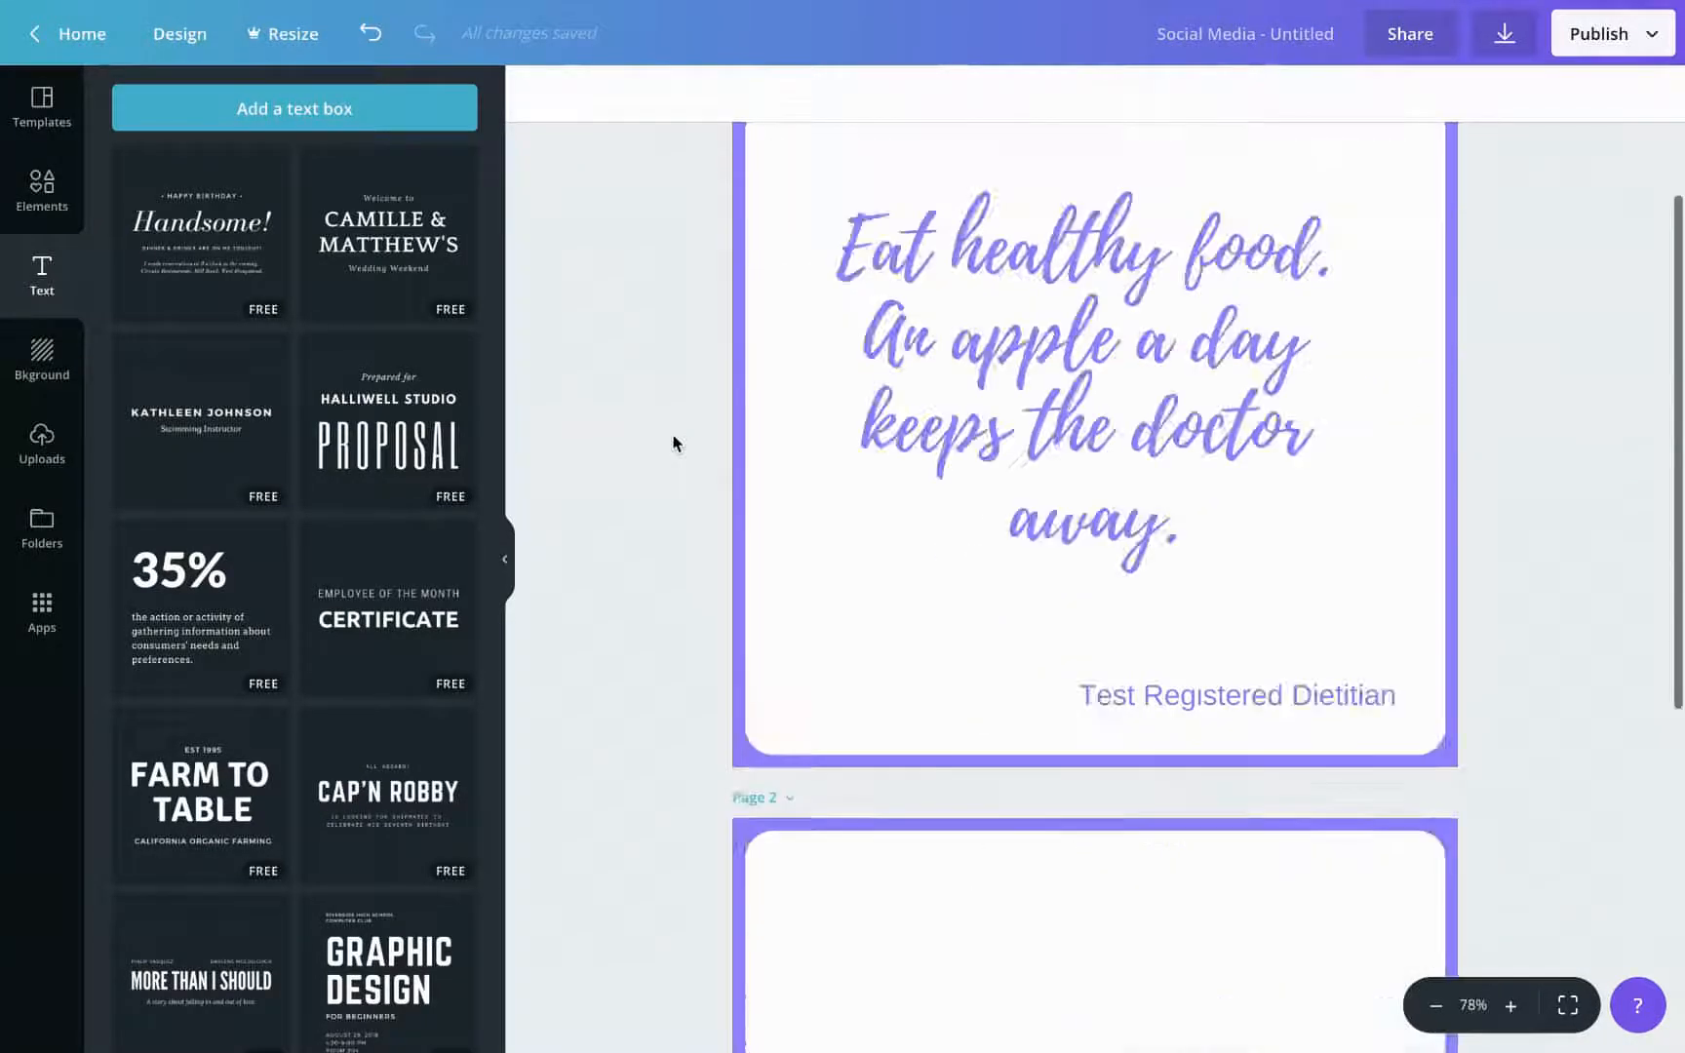
left_click(1516, 44)
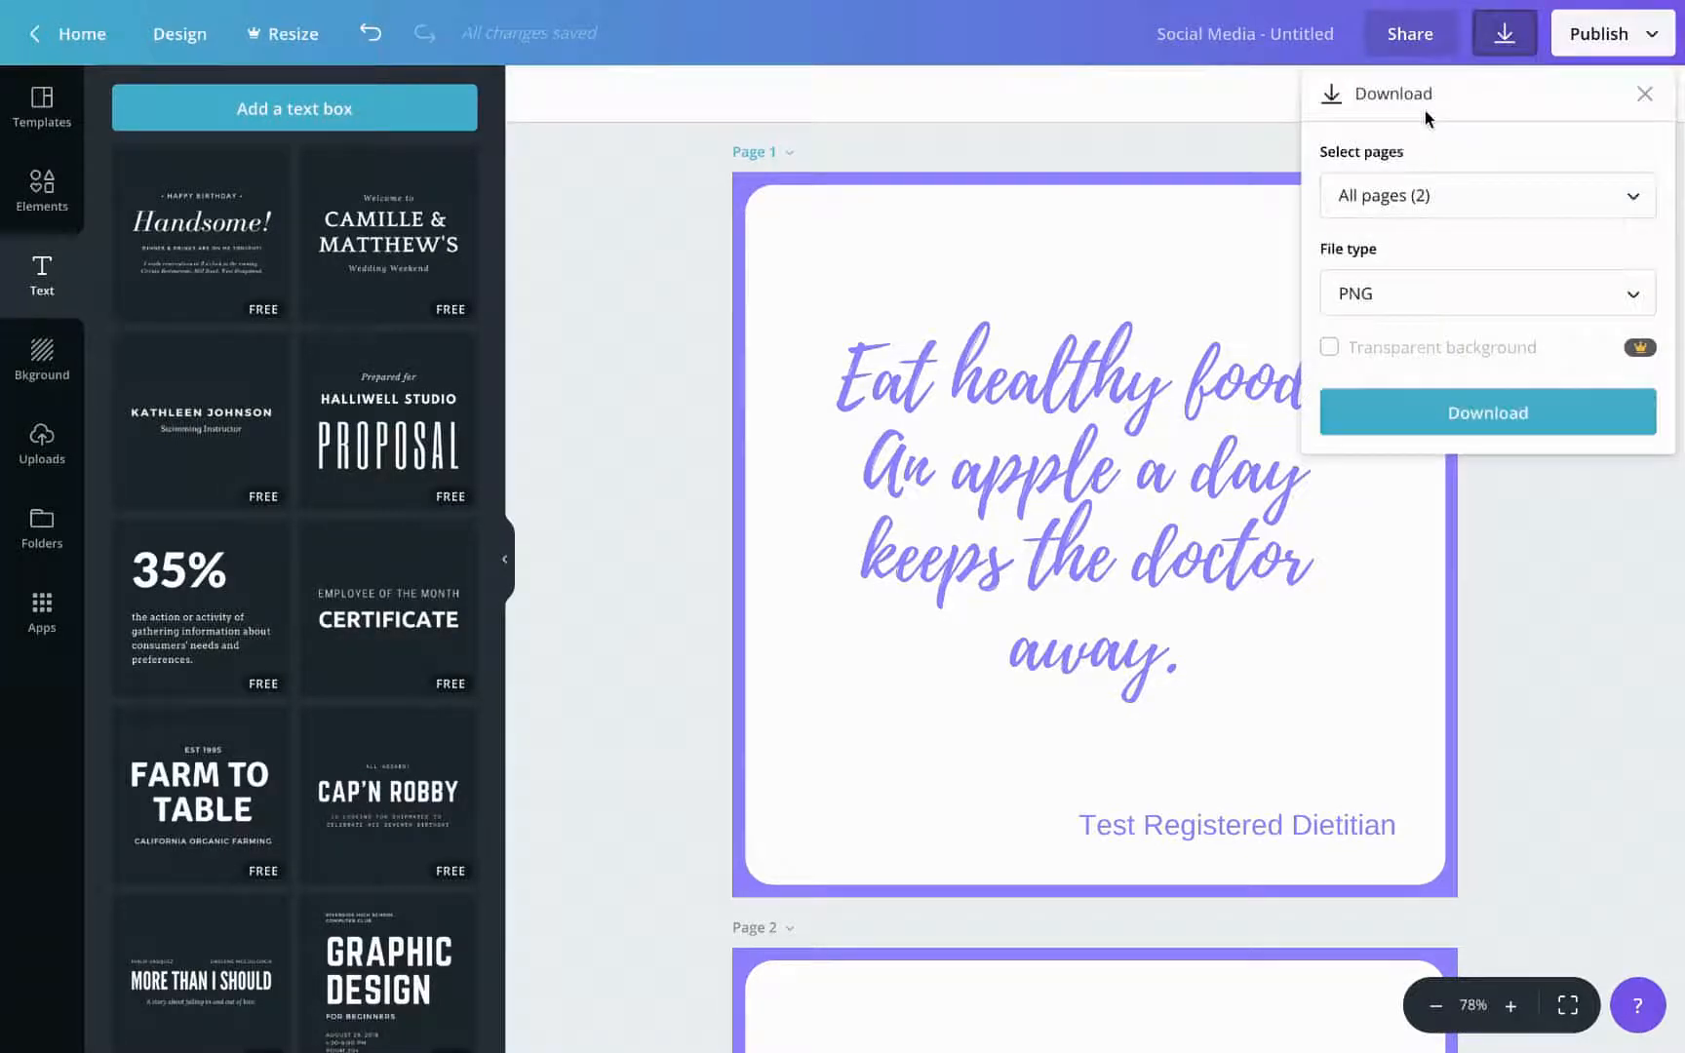
left_click(1455, 200)
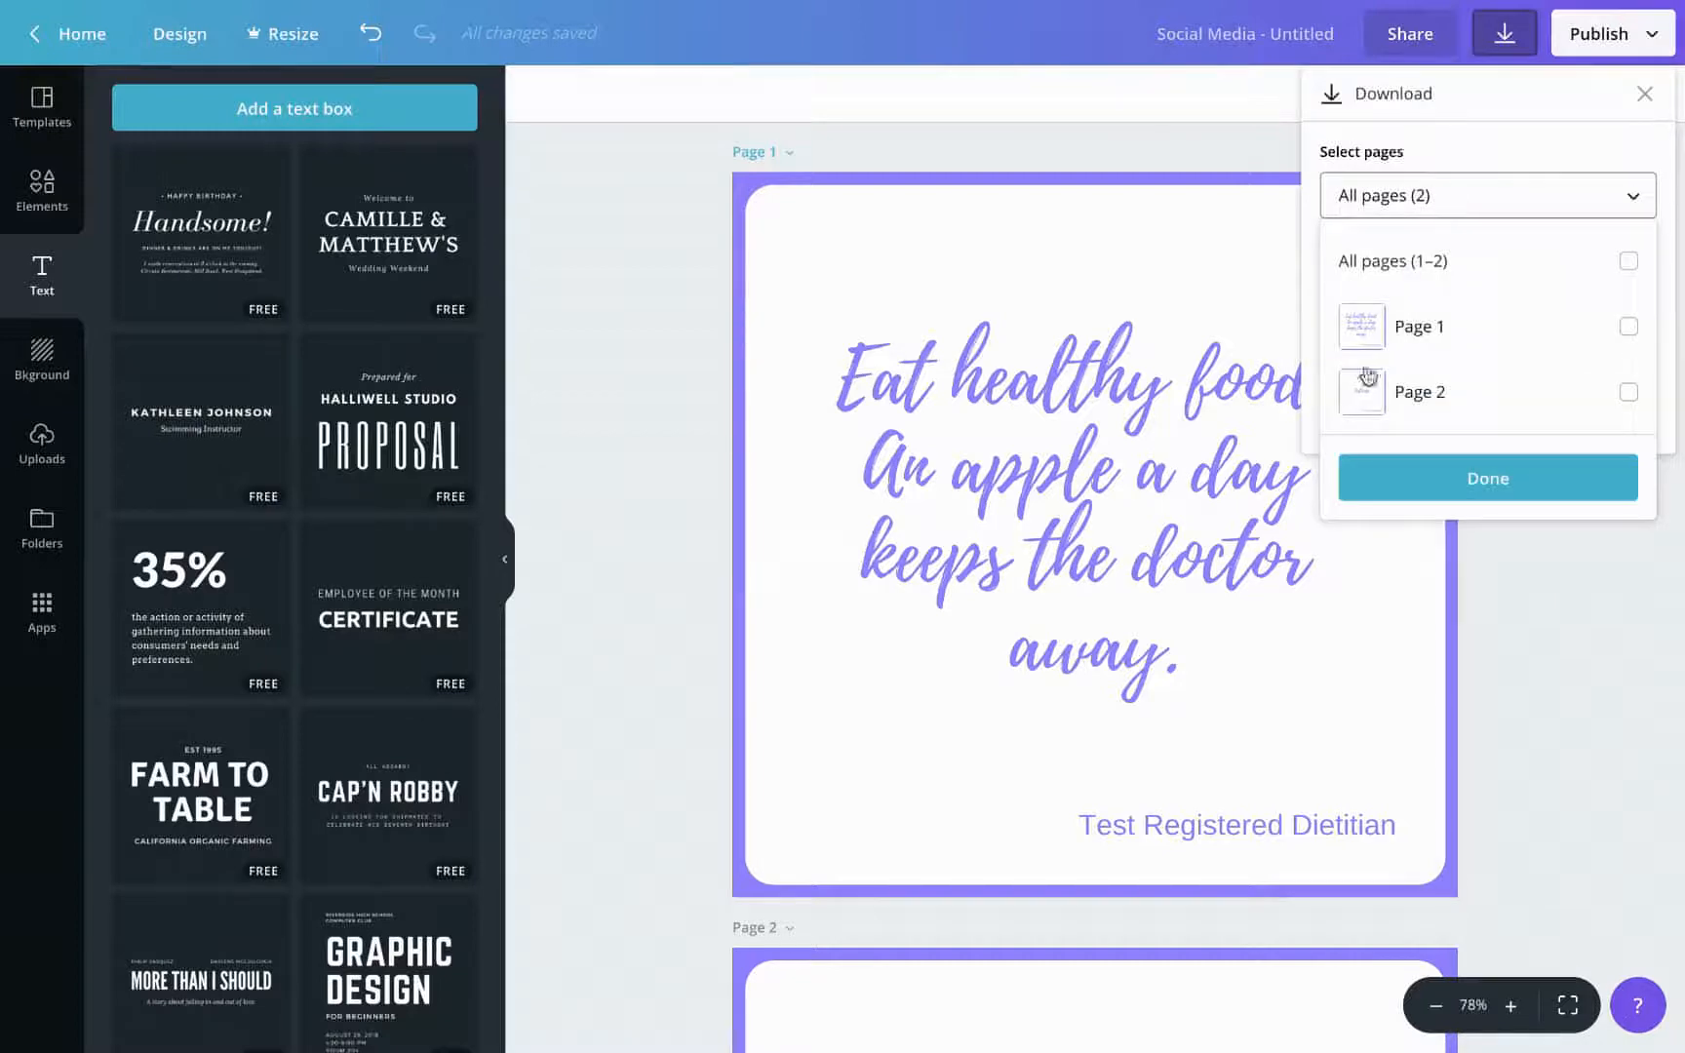
left_click(1461, 205)
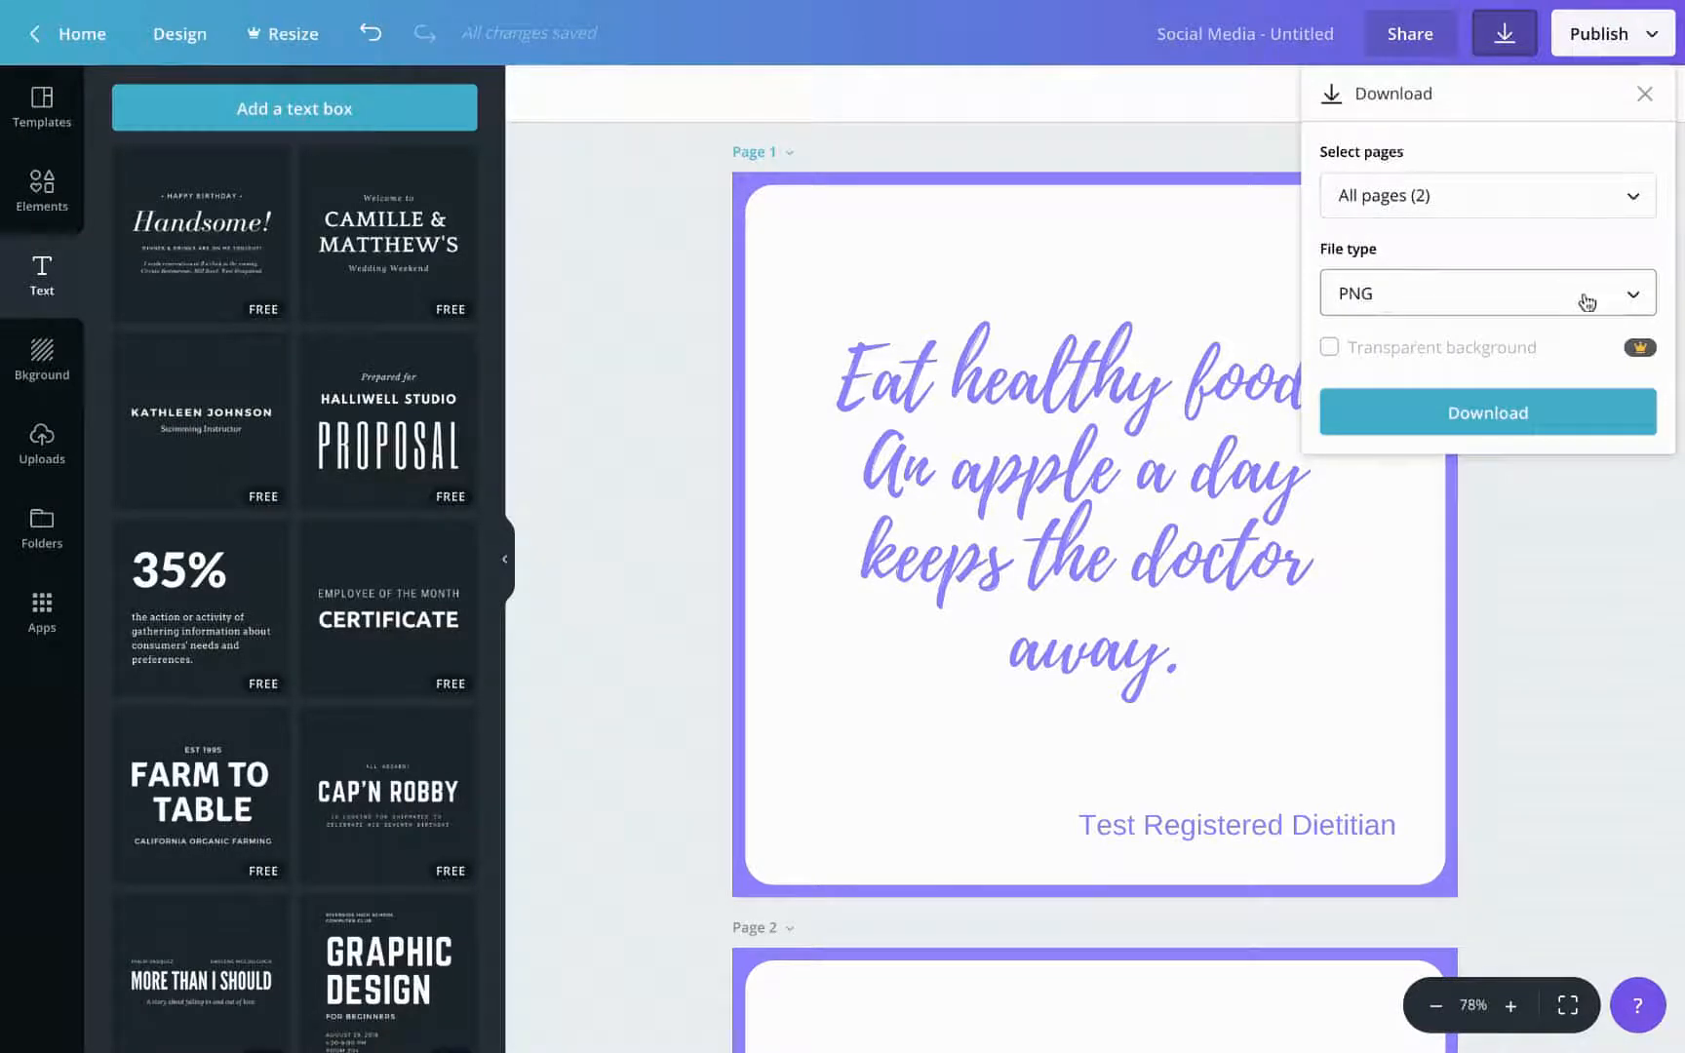
left_click(1553, 296)
left_click(1556, 294)
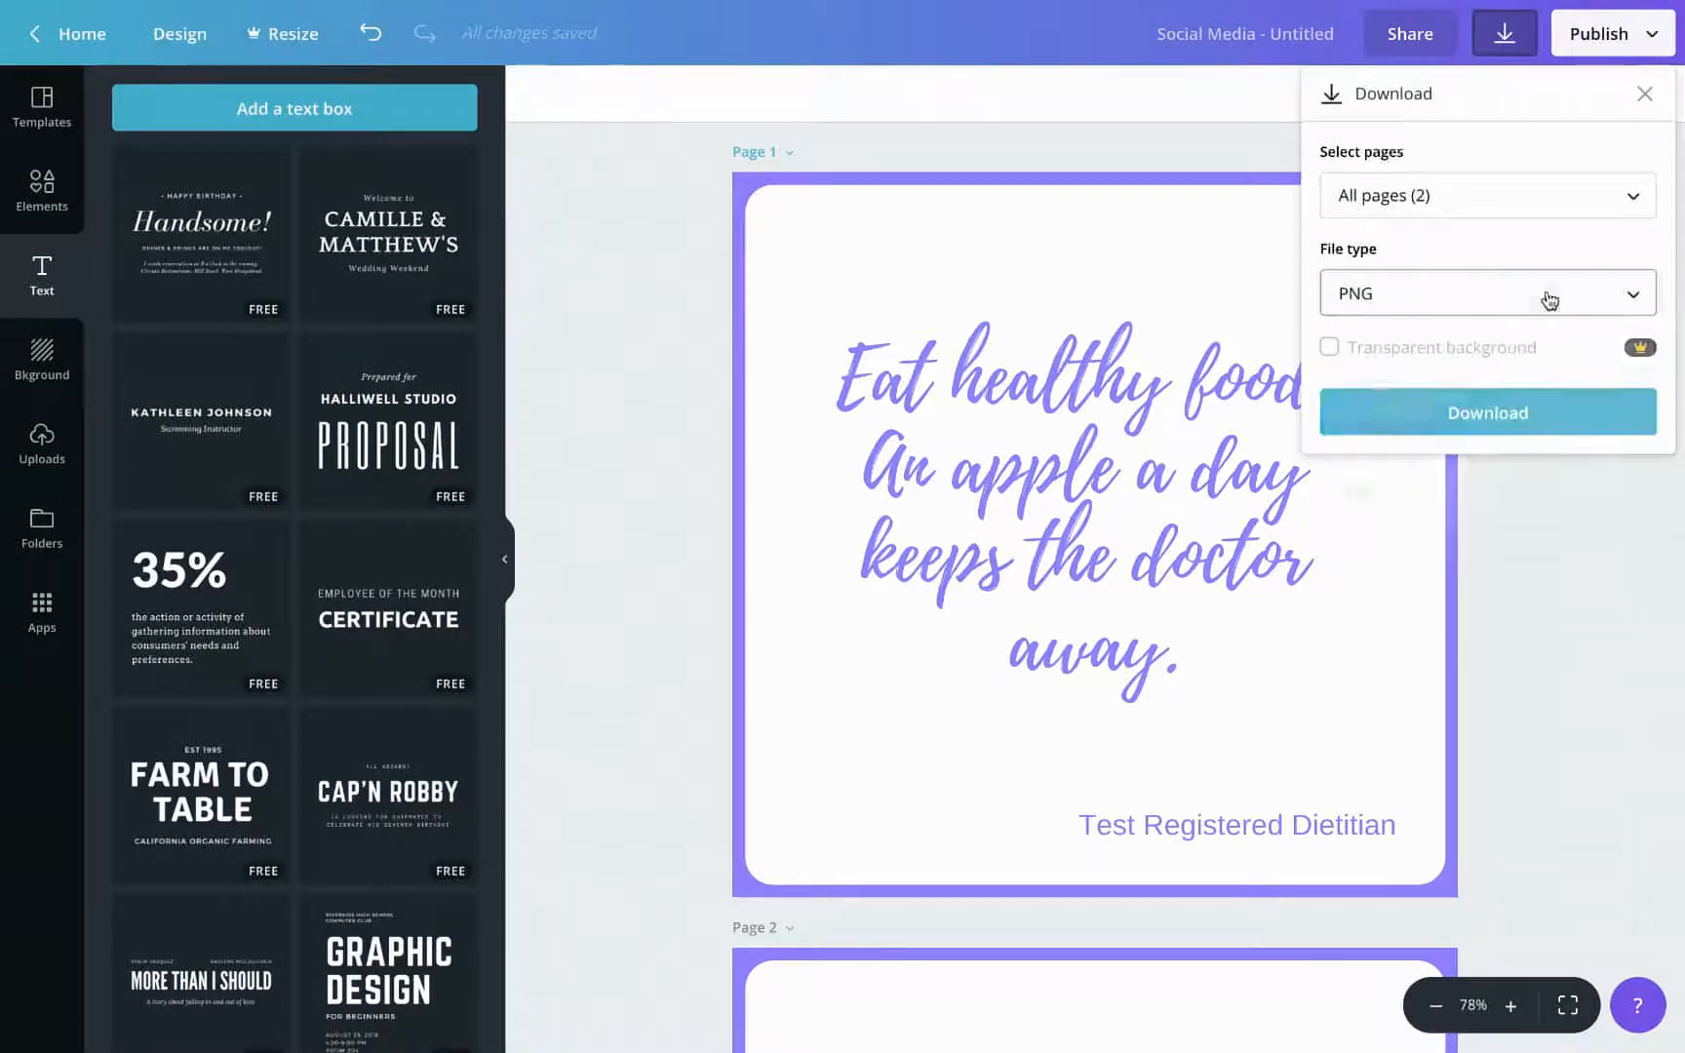
left_click(1474, 419)
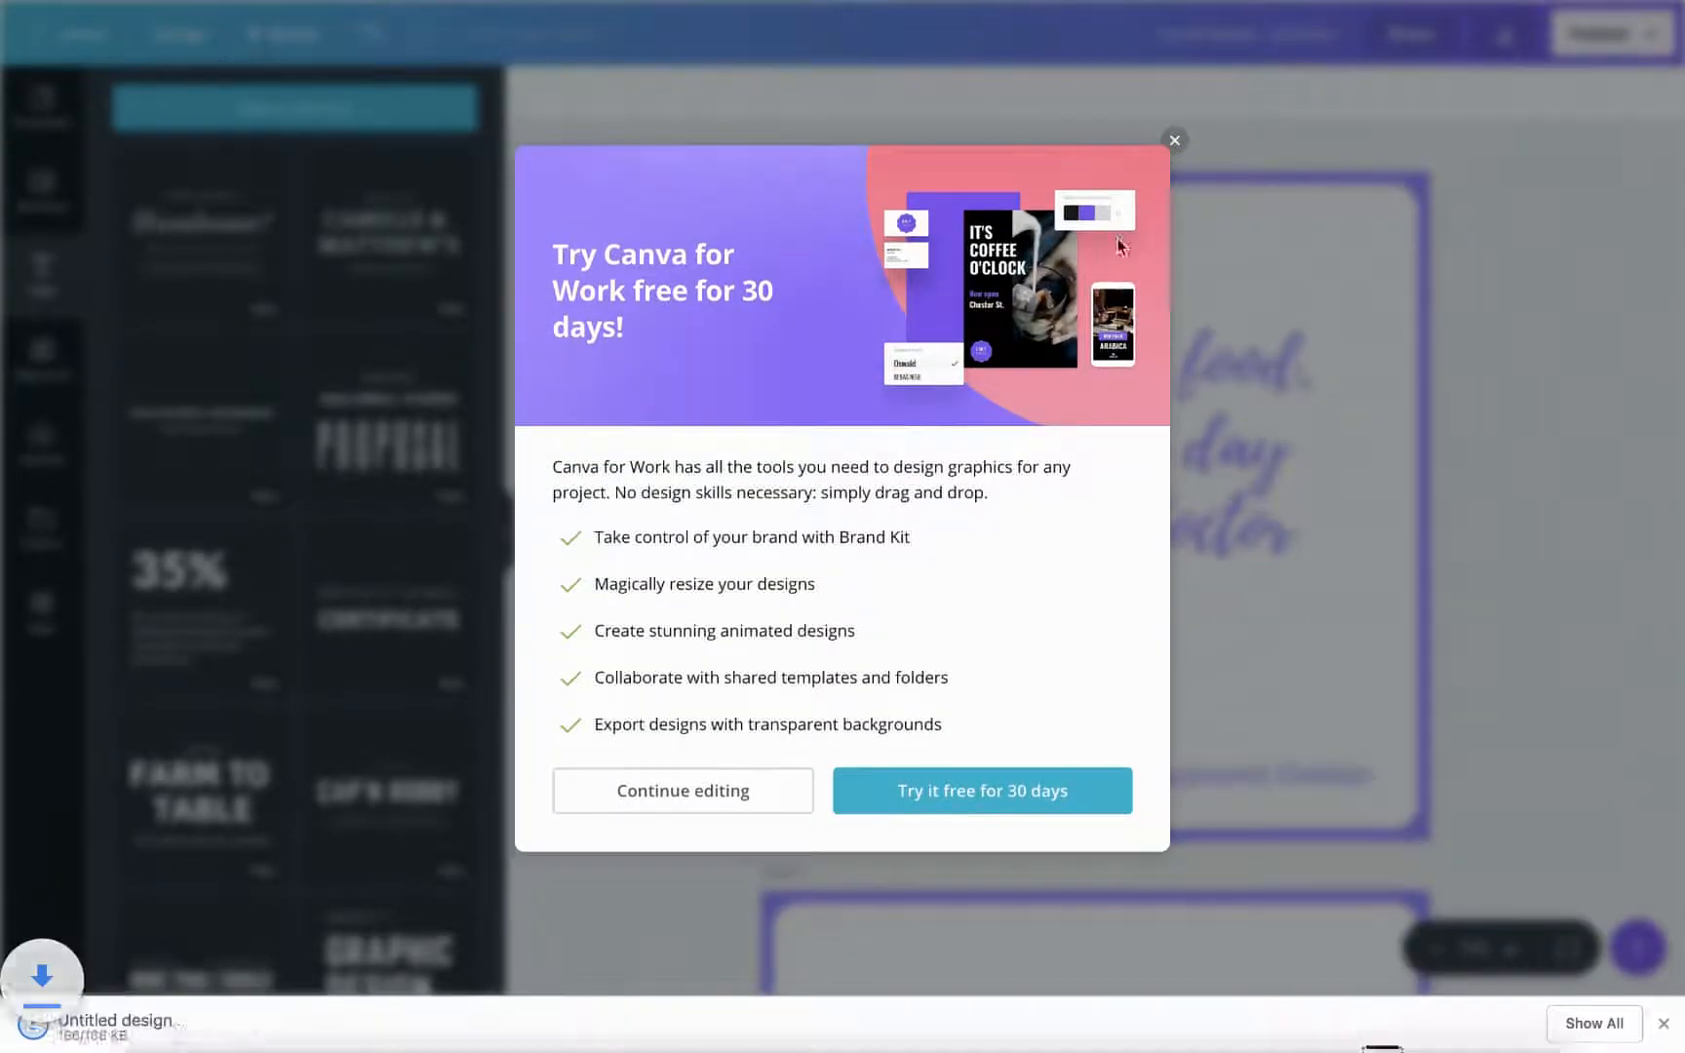
left_click(1175, 142)
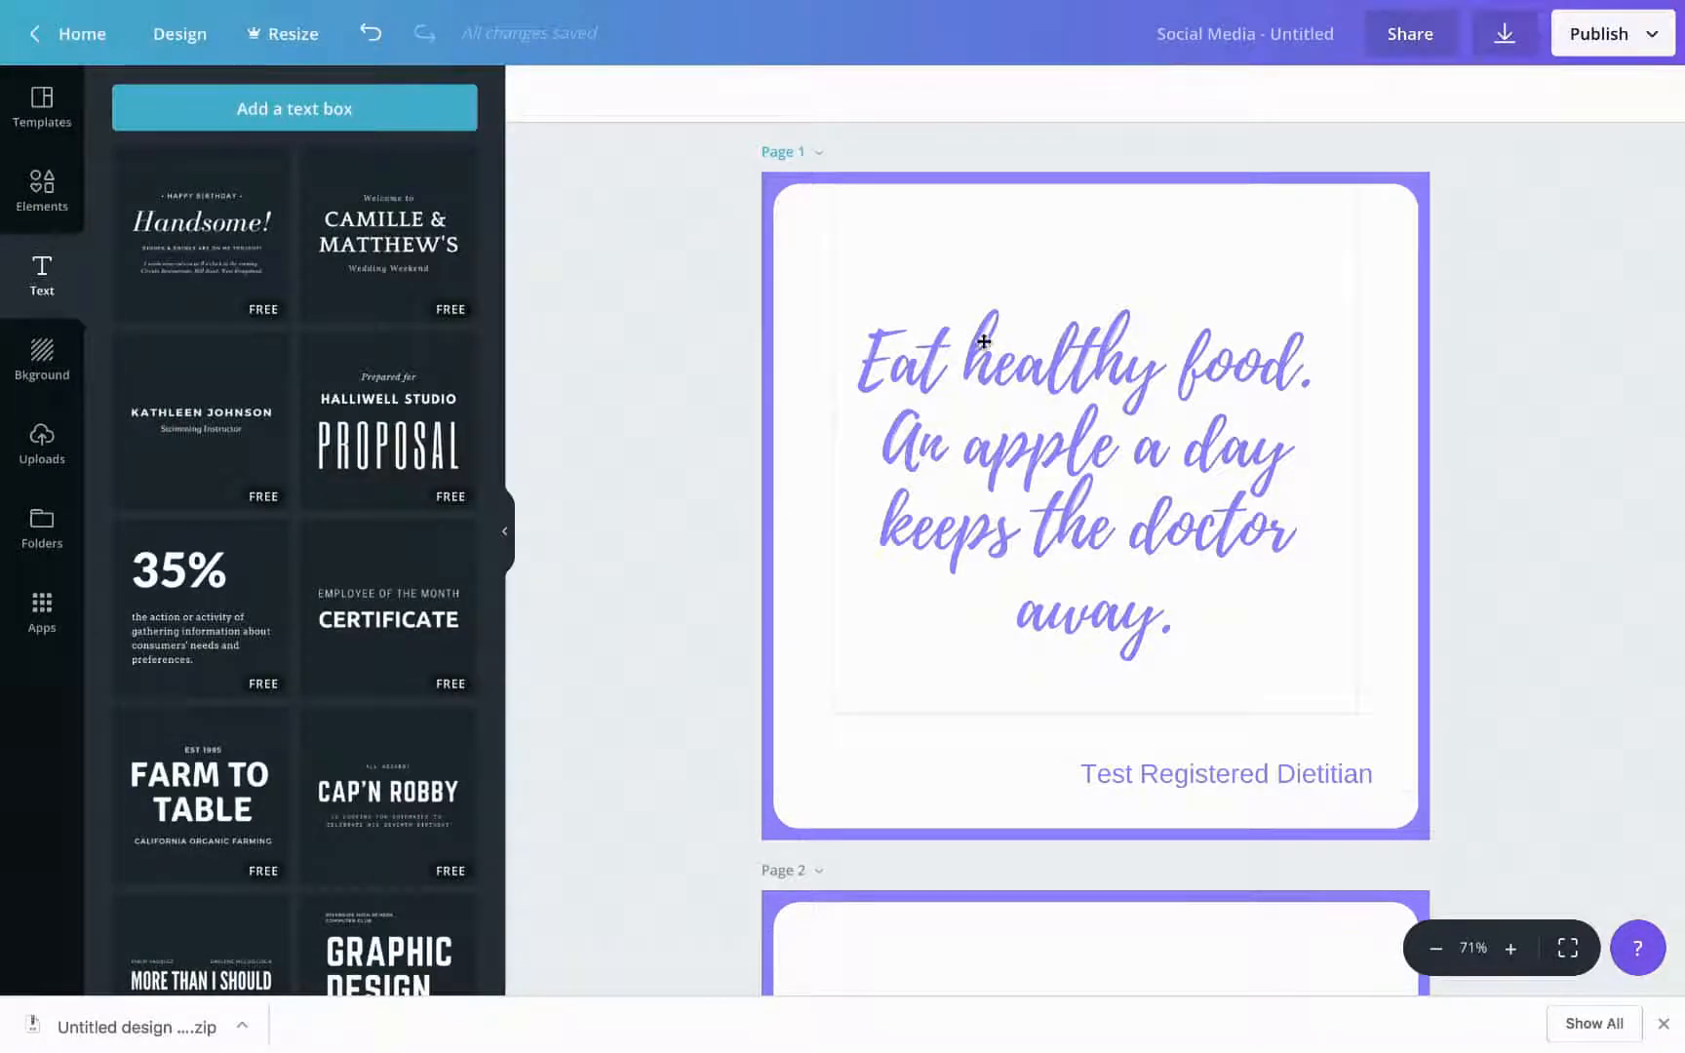
scroll(586, 459, "down", 1)
scroll(586, 458, "up", 1)
mouse_move(1459, 8)
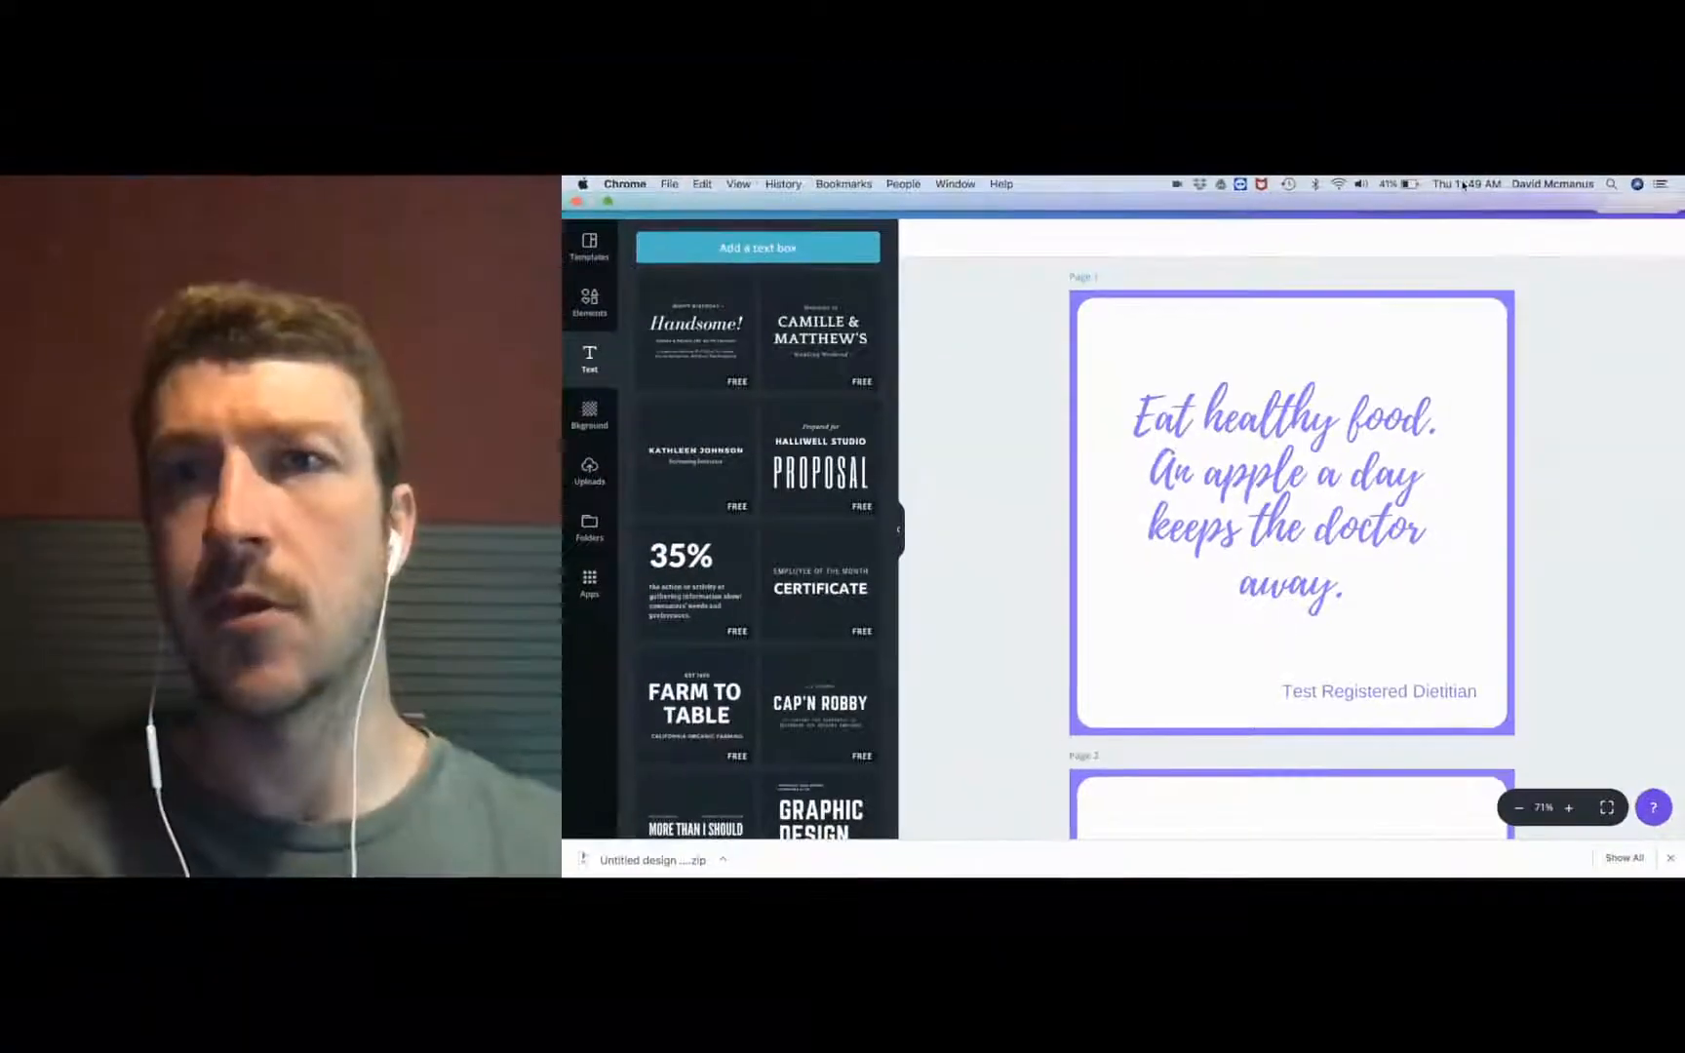